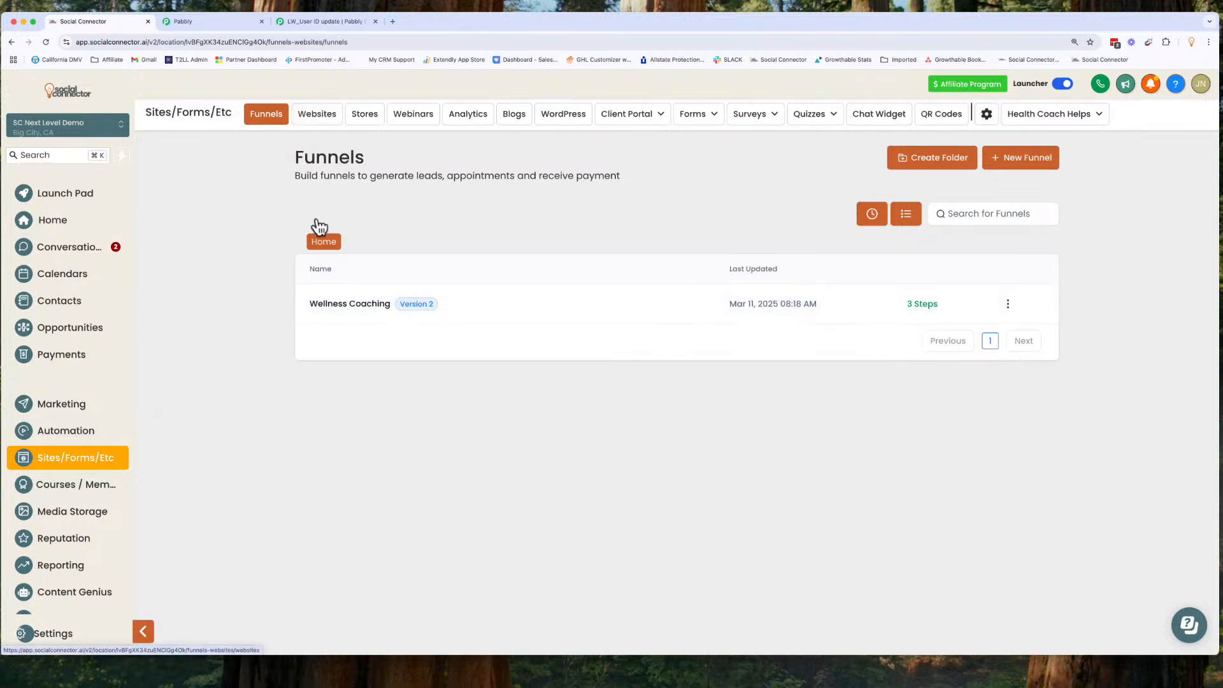
# Step: Open the Wellness Coaching funnel and start a new funnel step named Example Step
pyautogui.click(328, 306)
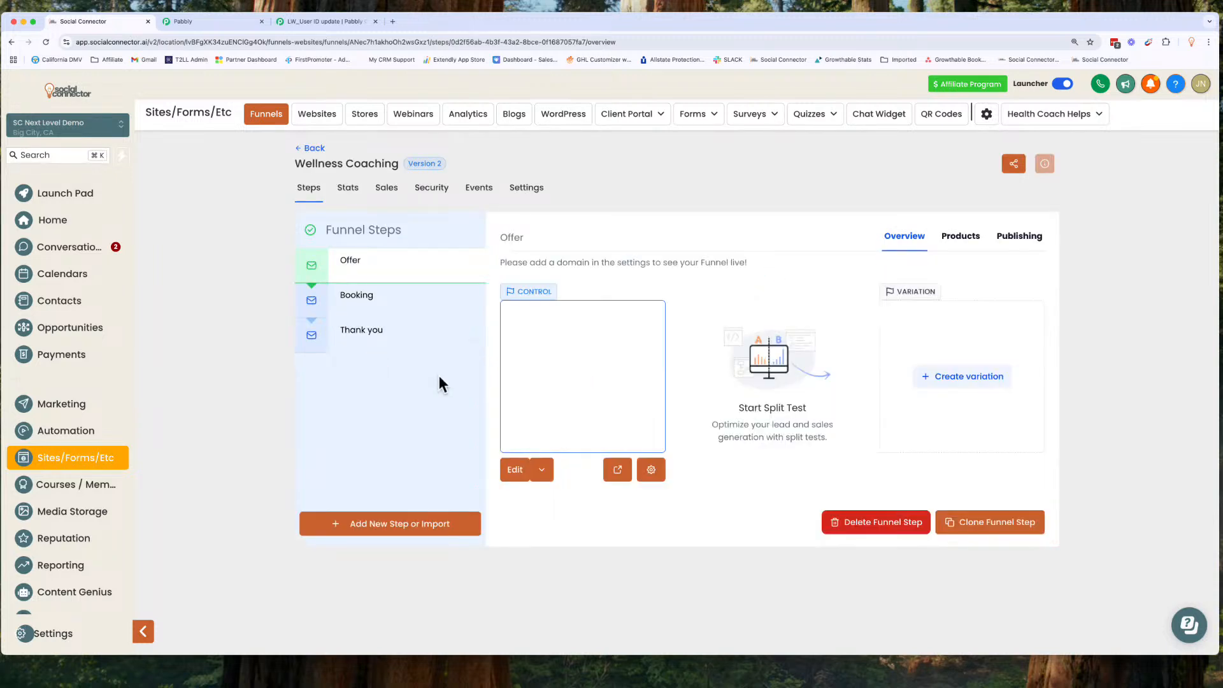
pyautogui.click(387, 528)
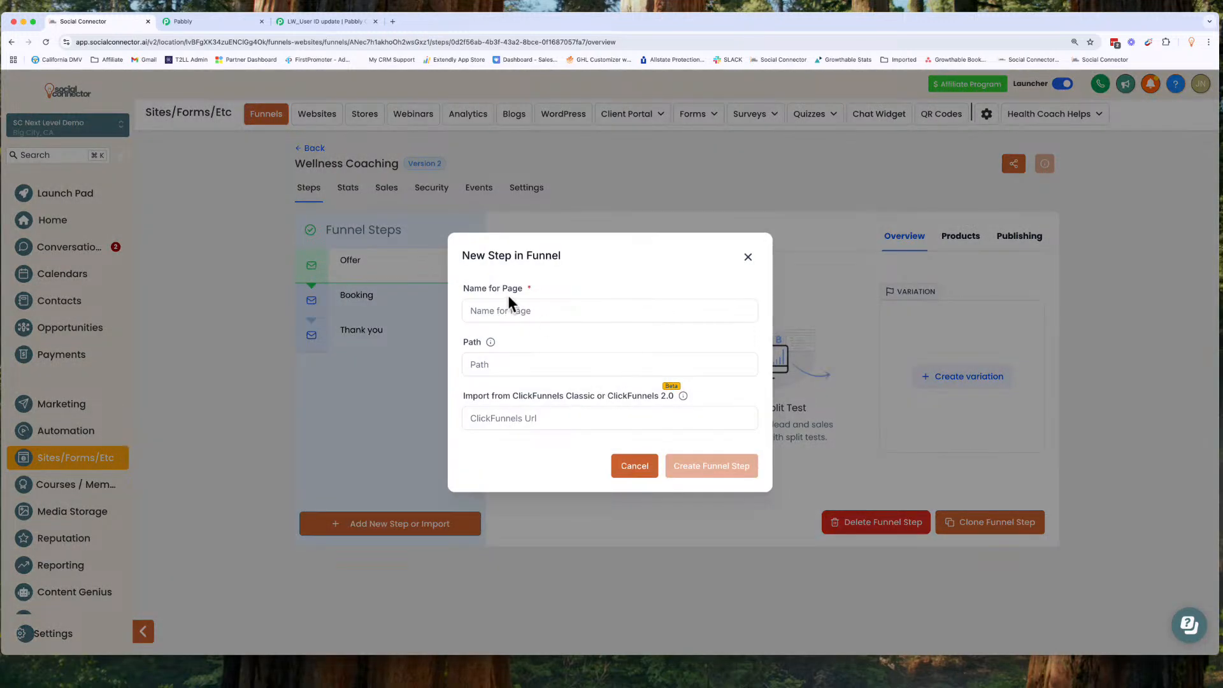
pyautogui.click(516, 310)
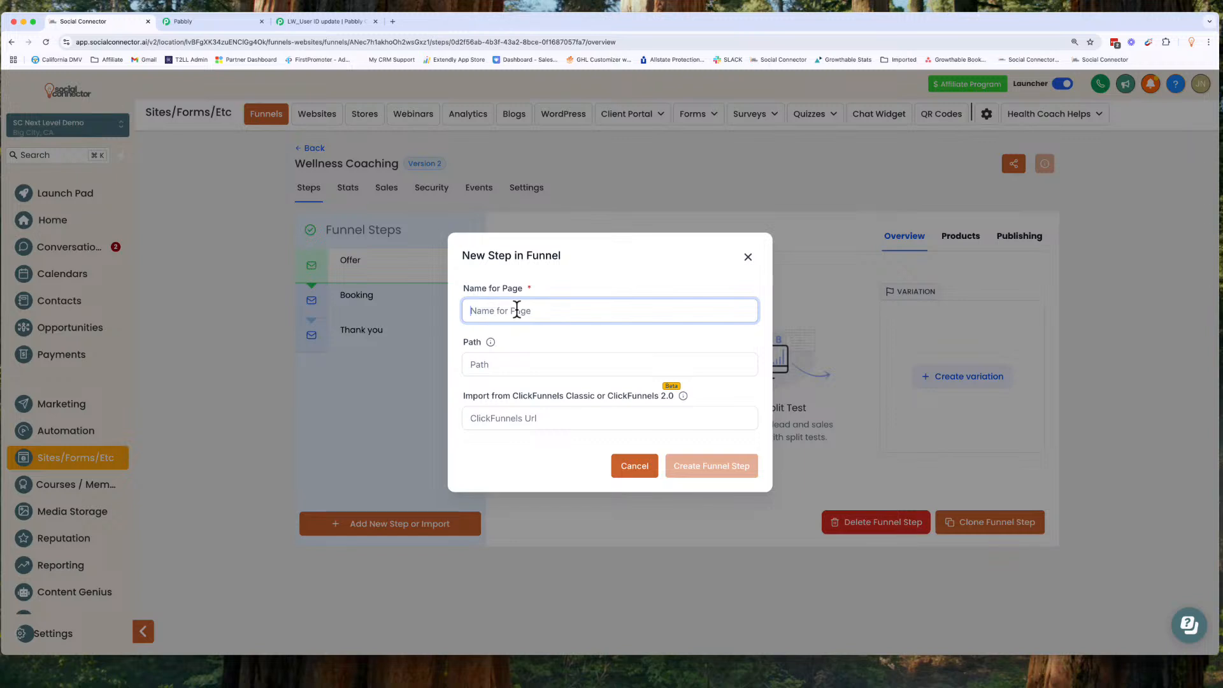
pyautogui.write('Example S')
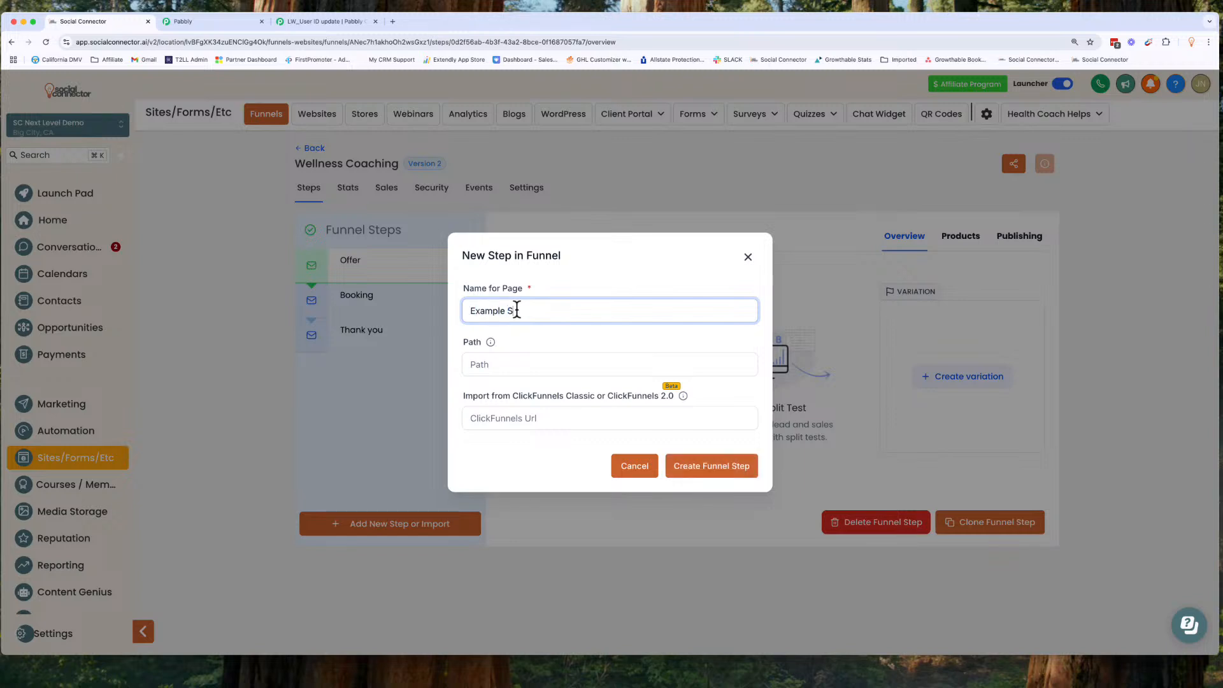
pyautogui.write('tep')
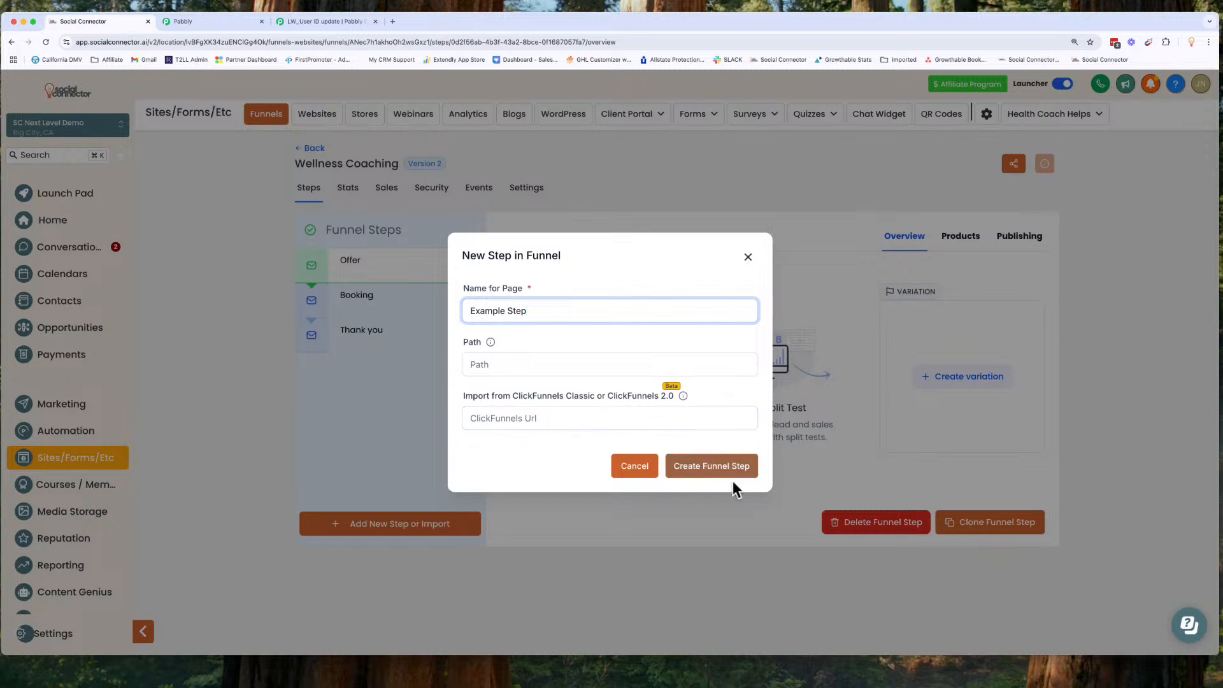
pyautogui.click(483, 369)
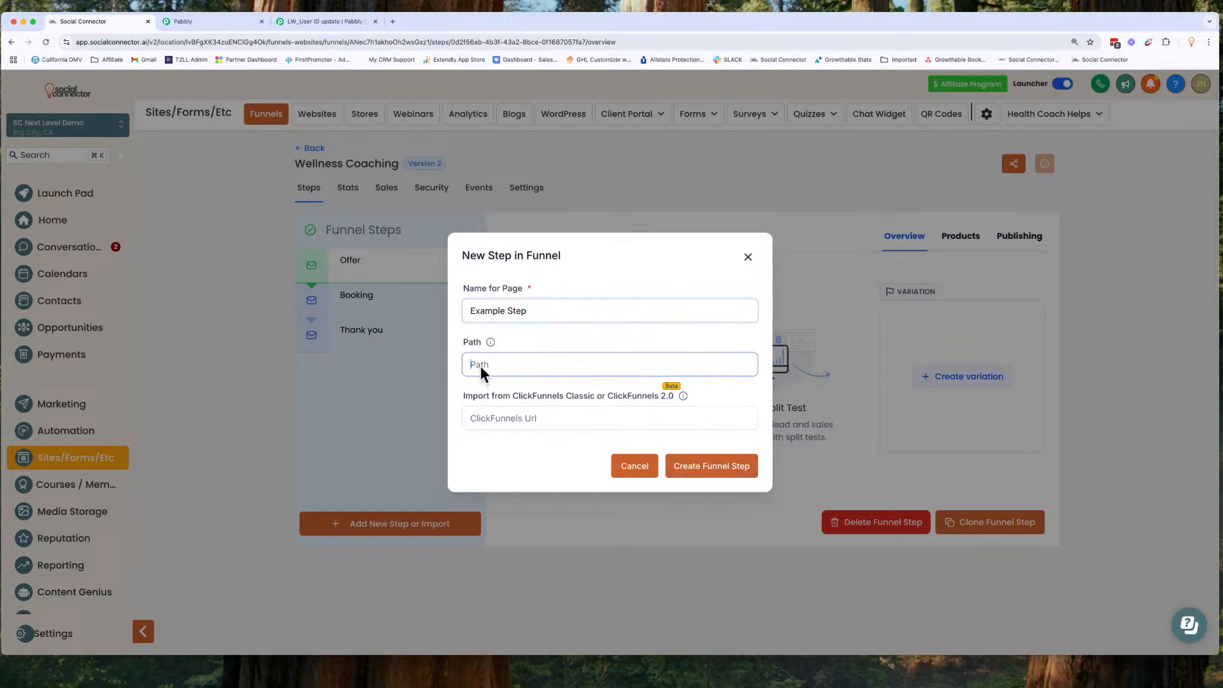
pyautogui.write('/example')
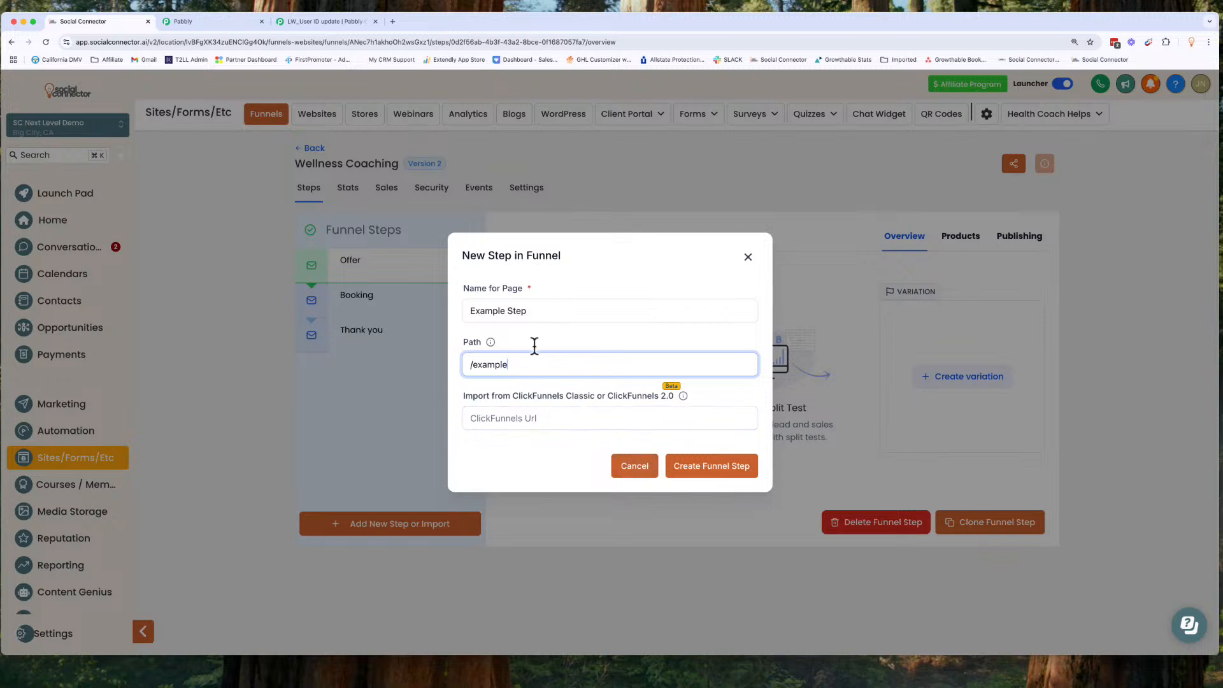
pyautogui.tripleClick(517, 365)
pyautogui.press('BackSpace')
# Step: Create the Example Step funnel step
pyautogui.click(683, 481)
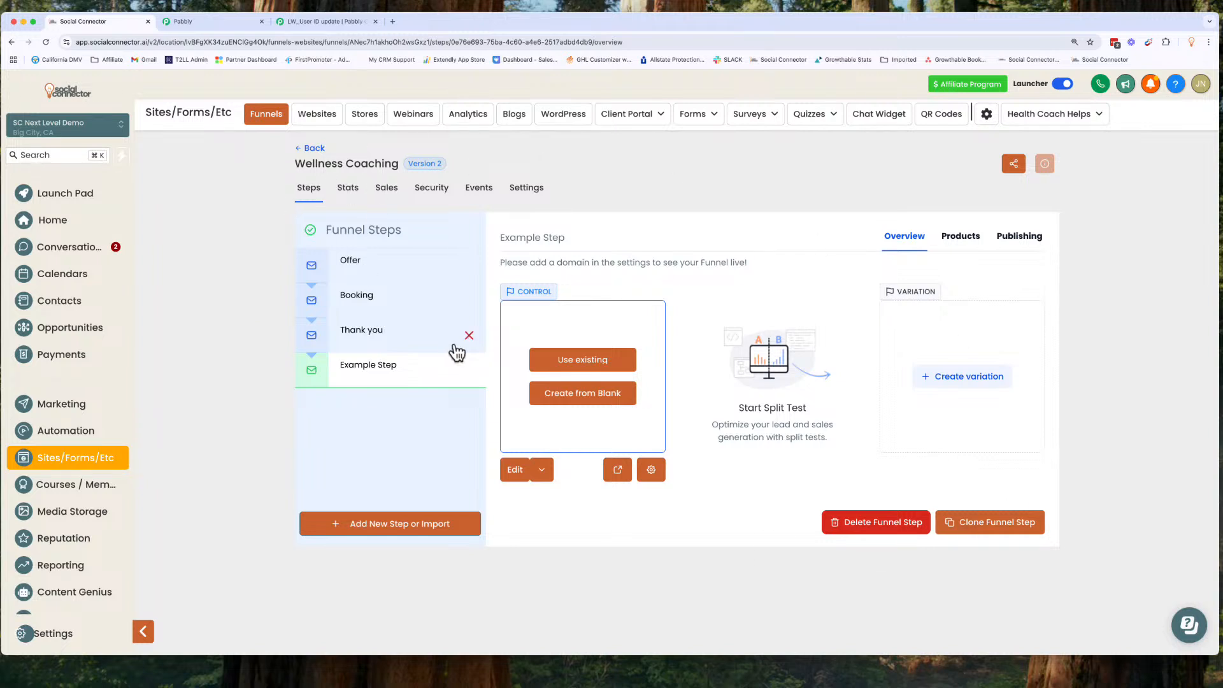
pyautogui.click(576, 365)
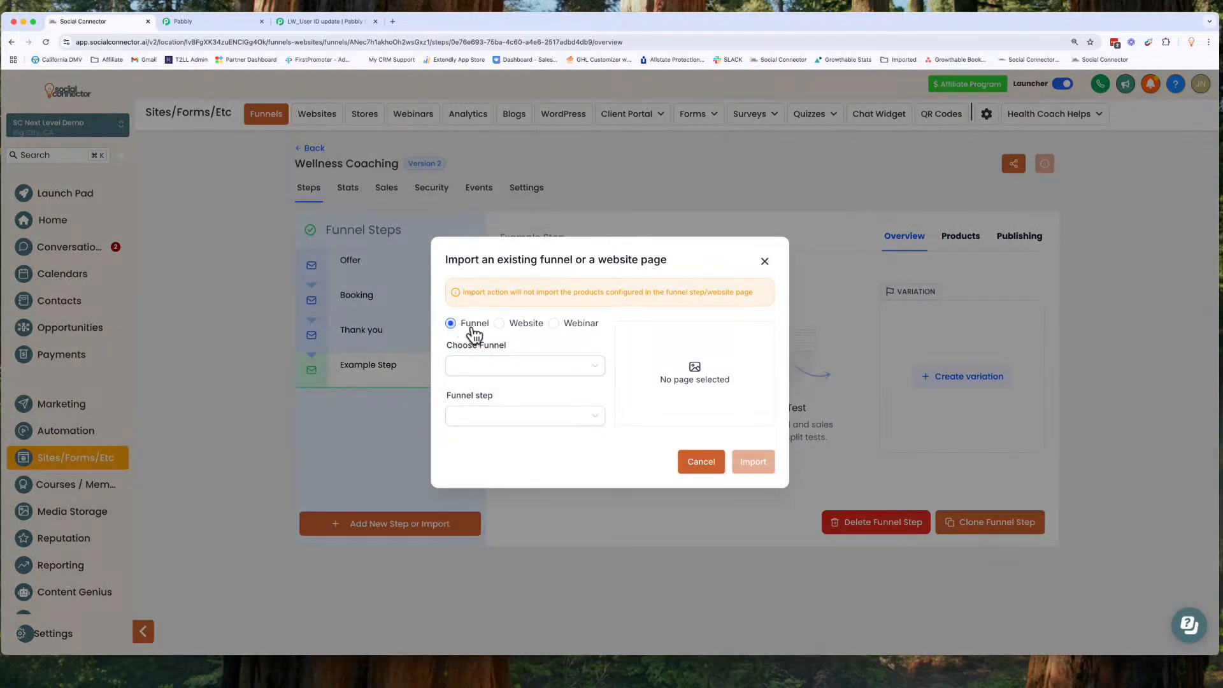
pyautogui.click(499, 324)
pyautogui.click(554, 324)
pyautogui.click(451, 323)
pyautogui.click(487, 369)
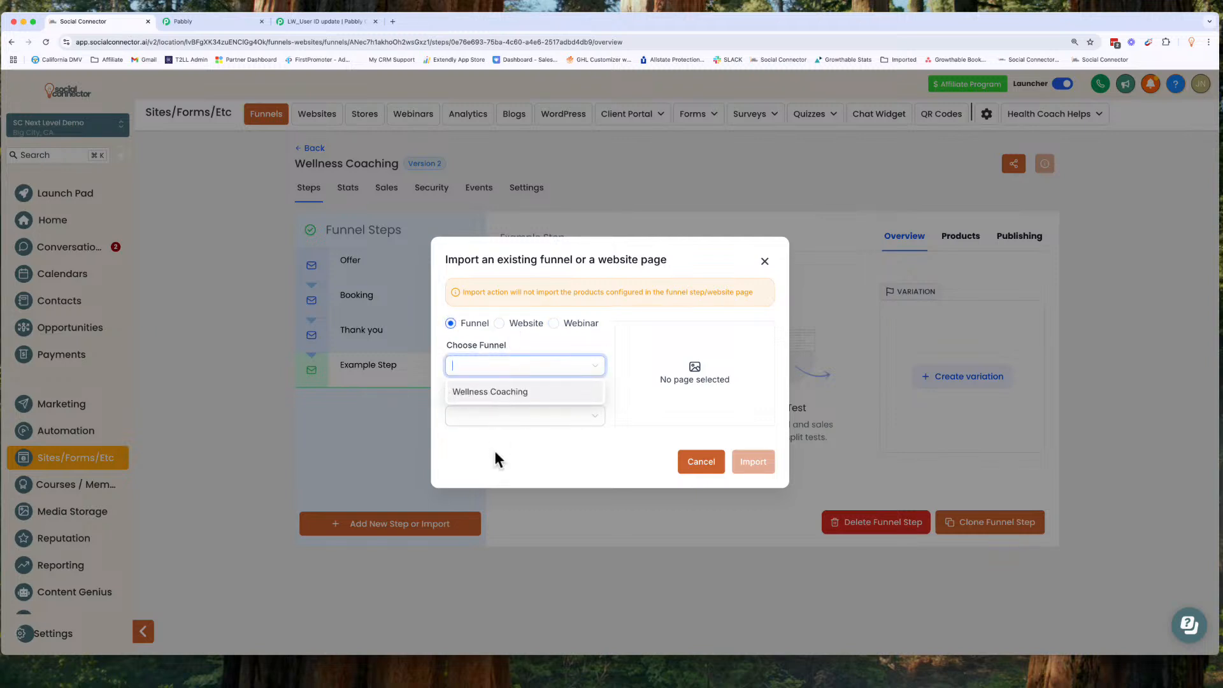
pyautogui.click(515, 398)
pyautogui.click(508, 416)
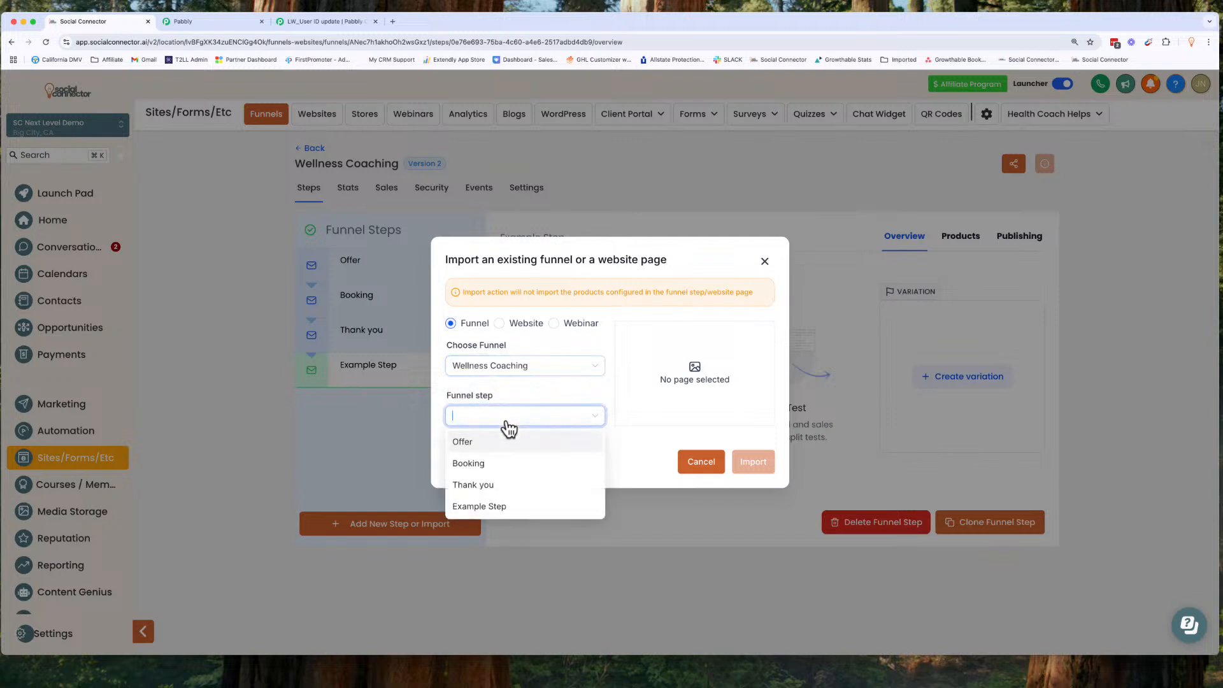
pyautogui.click(484, 485)
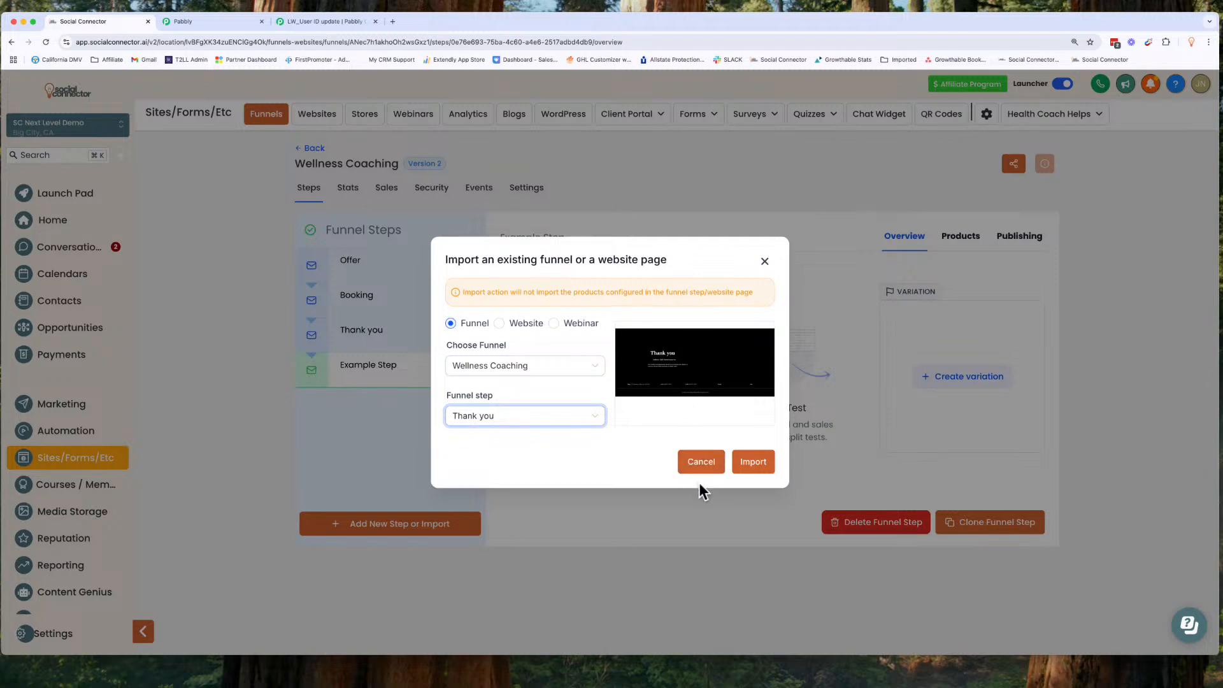
pyautogui.click(698, 464)
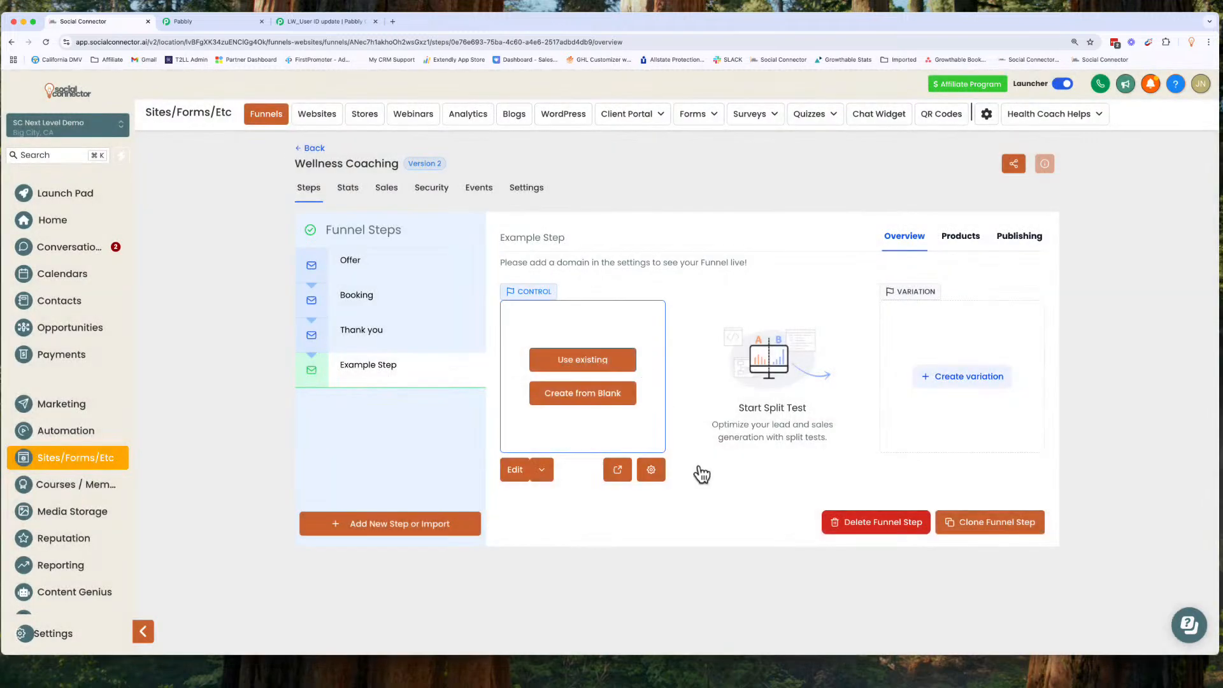
# Step: Build the step page from blank and add the prebuilt Welcome section 'Main Headline for Your Offer' with a video
pyautogui.click(599, 400)
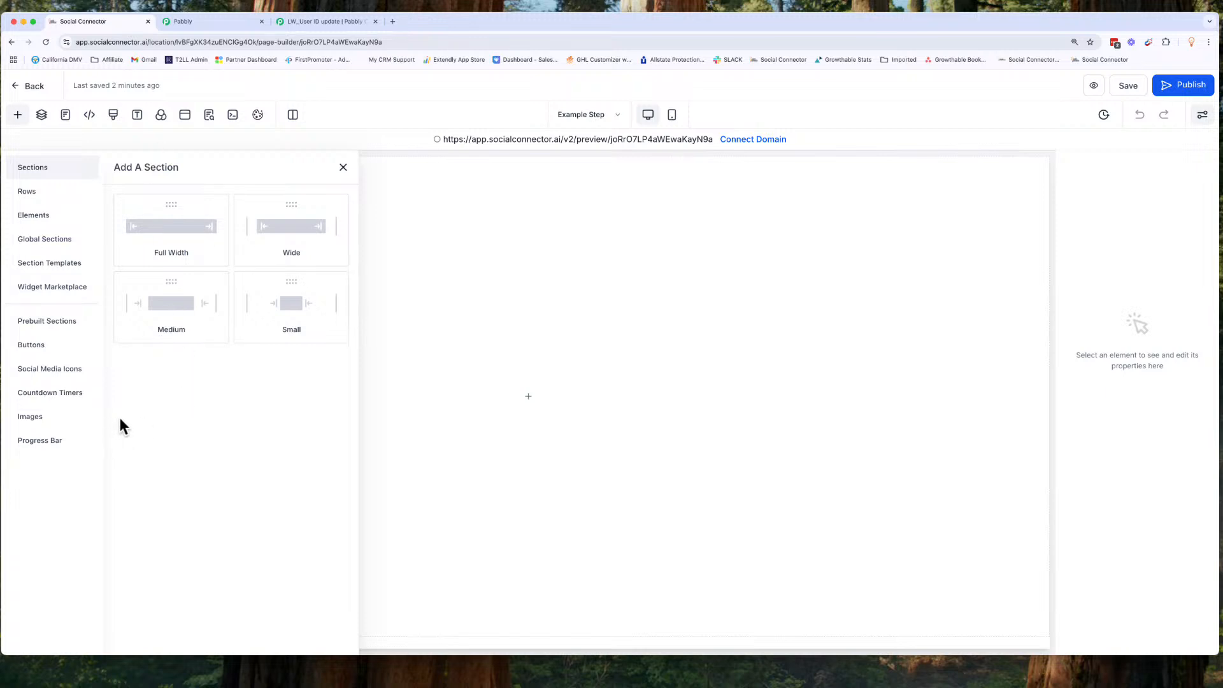
pyautogui.click(343, 168)
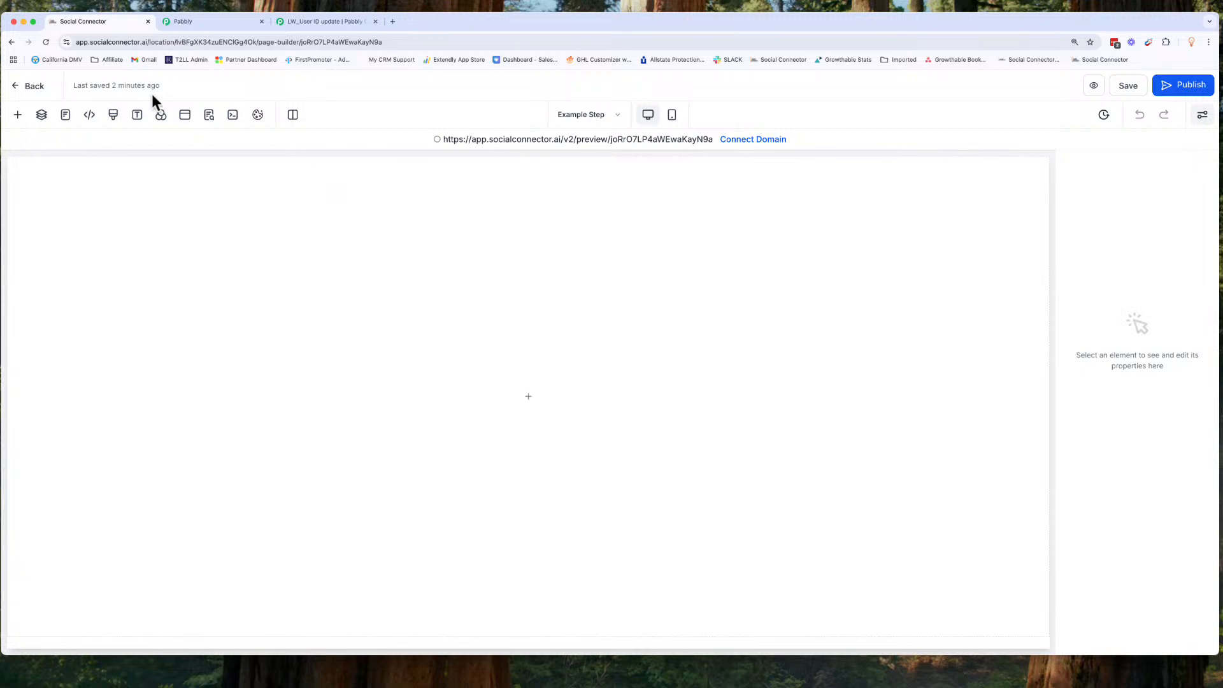
pyautogui.click(19, 116)
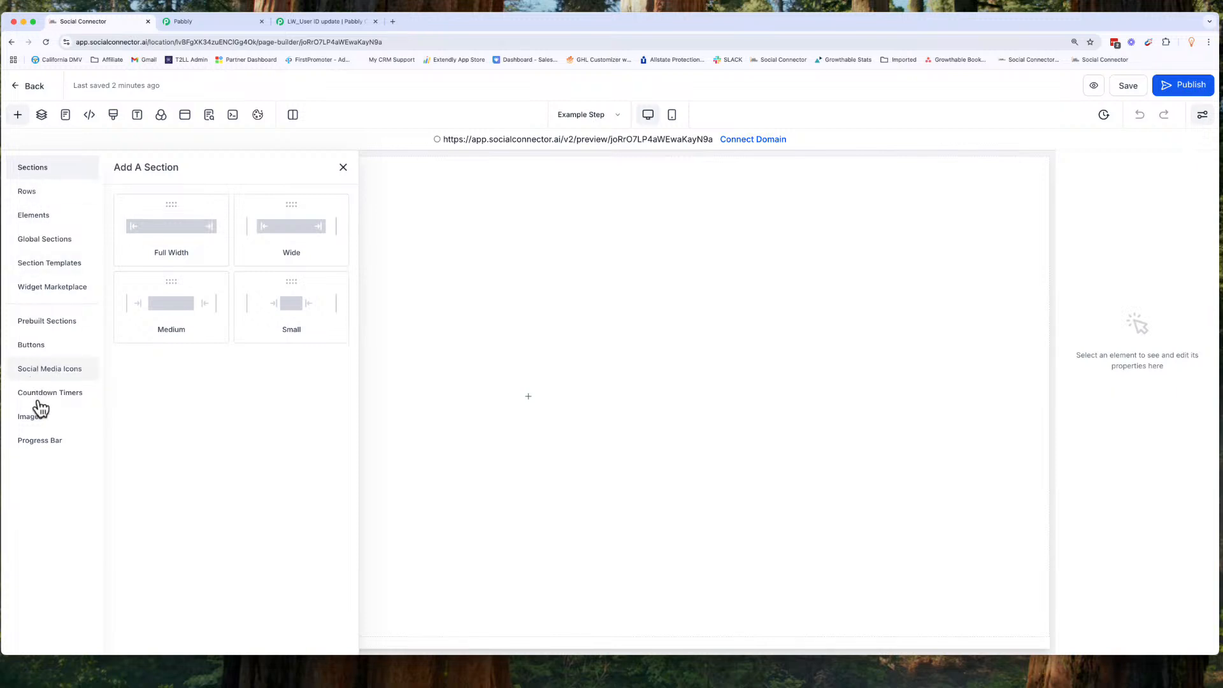
pyautogui.click(64, 322)
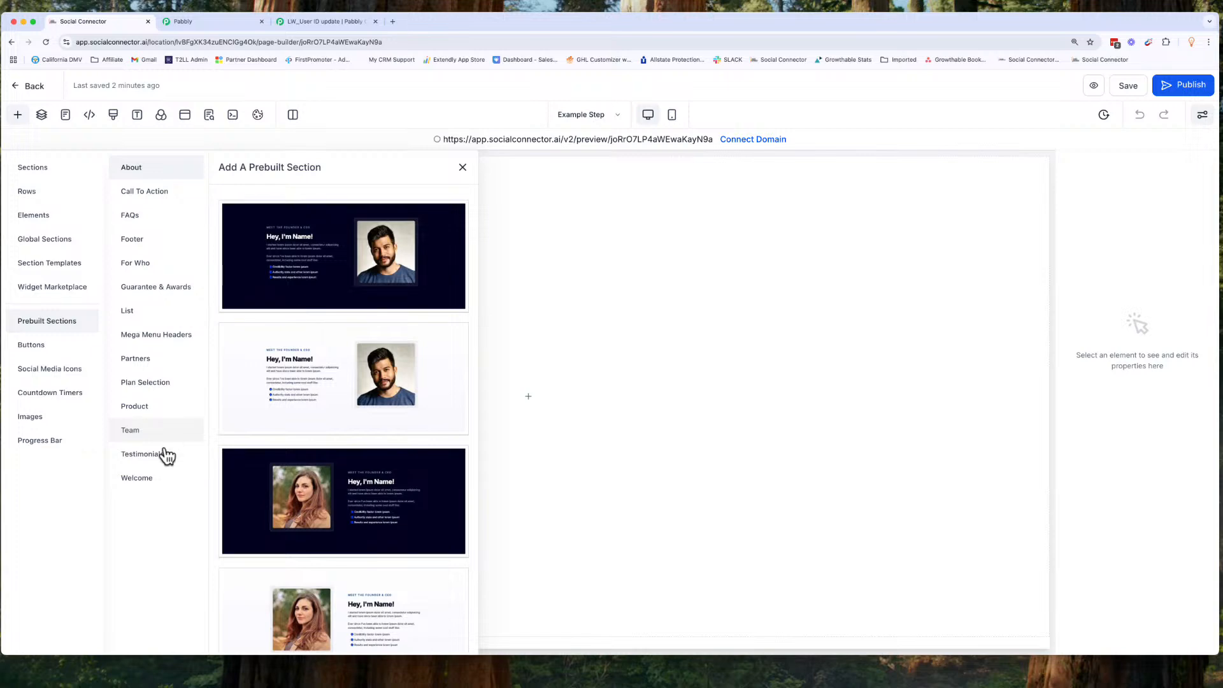
pyautogui.click(153, 486)
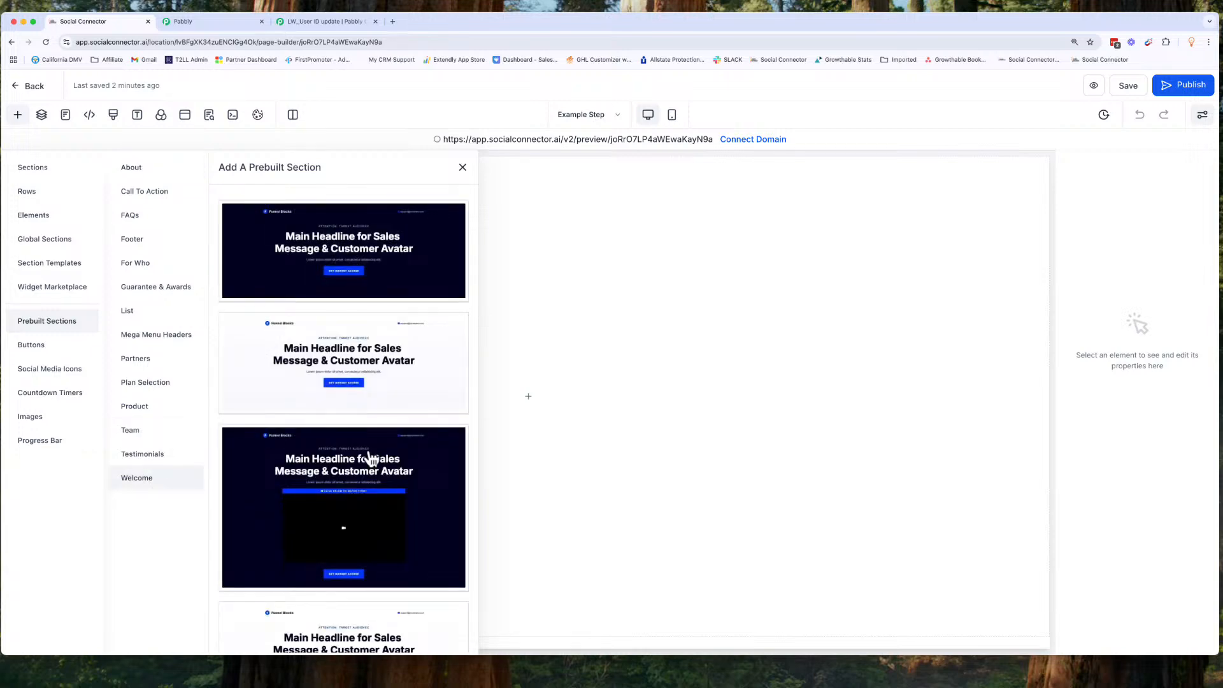
pyautogui.scroll(-10, 371, 458)
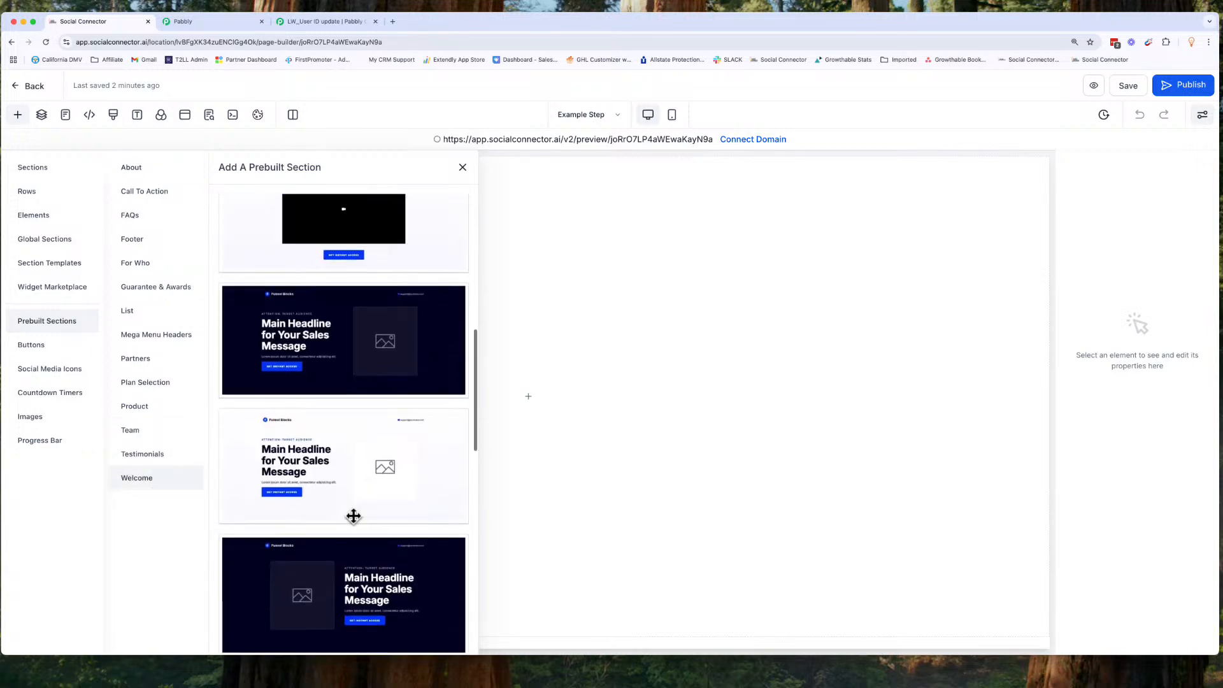
pyautogui.scroll(2, 353, 516)
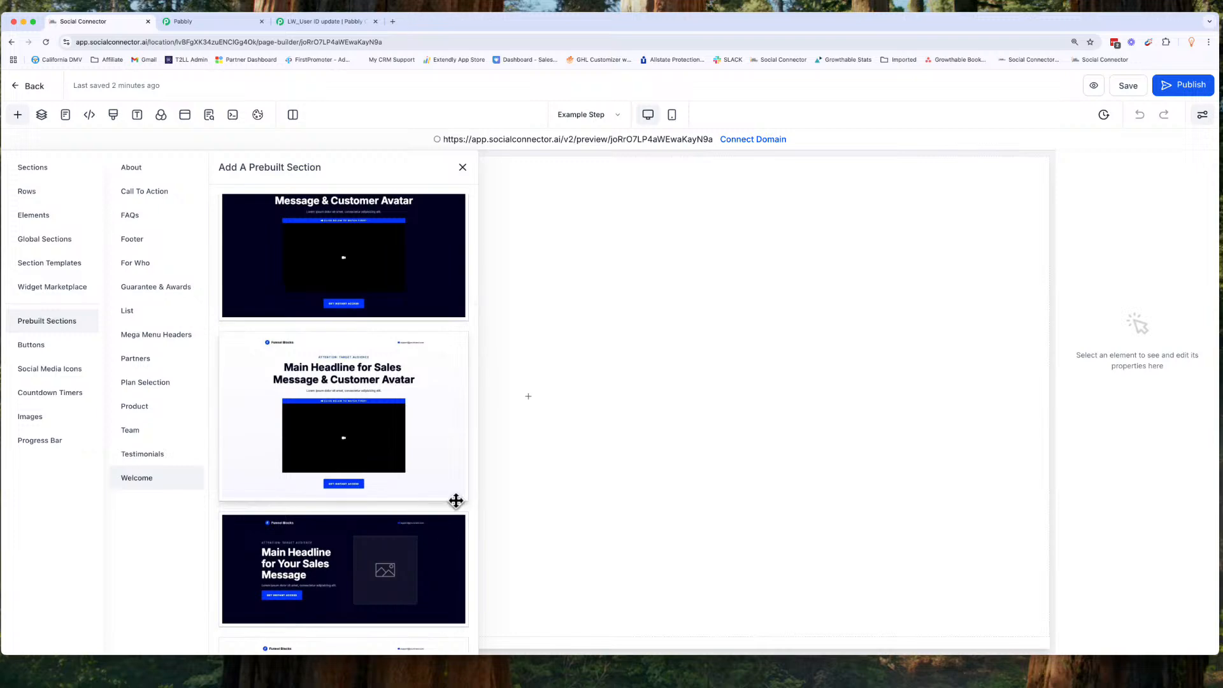
pyautogui.scroll(-5, 455, 500)
pyautogui.scroll(-5, 455, 501)
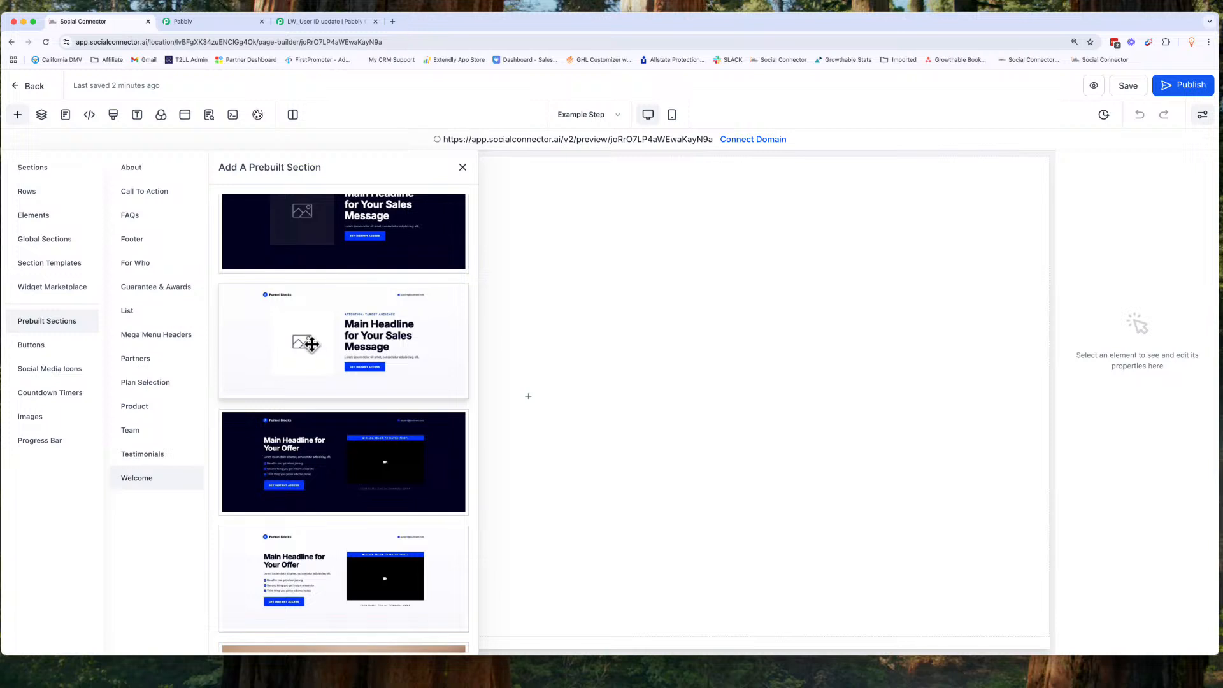
pyautogui.scroll(-3, 290, 438)
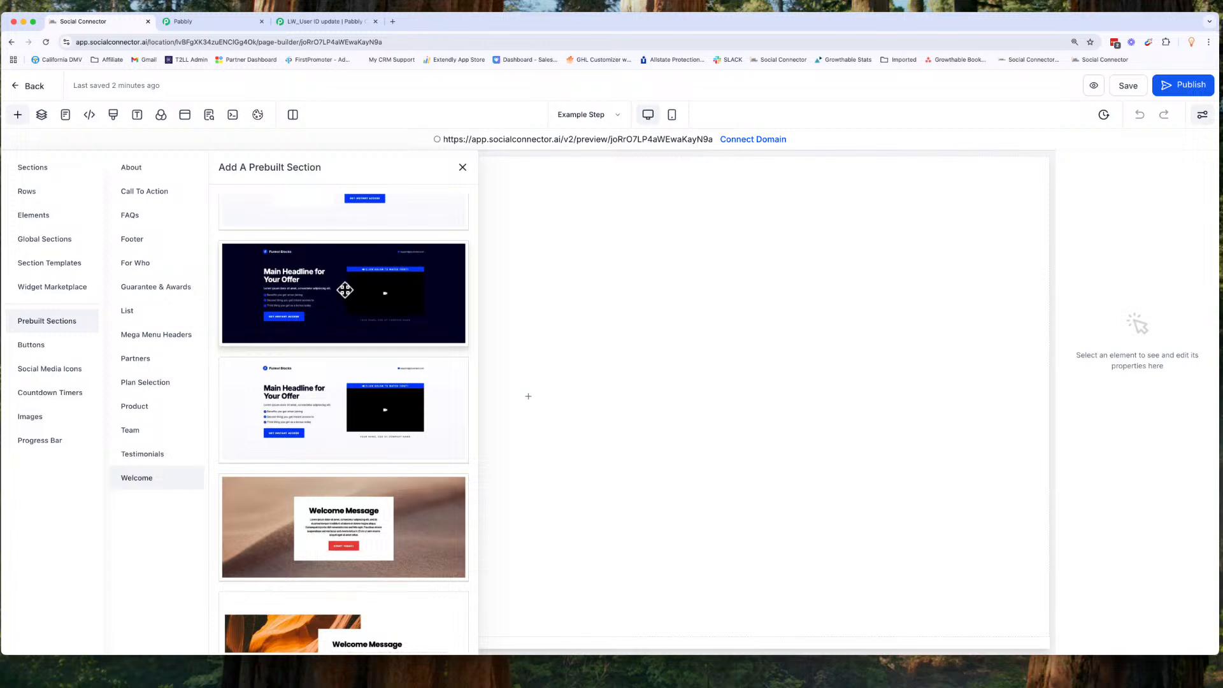
pyautogui.scroll(-3, 315, 363)
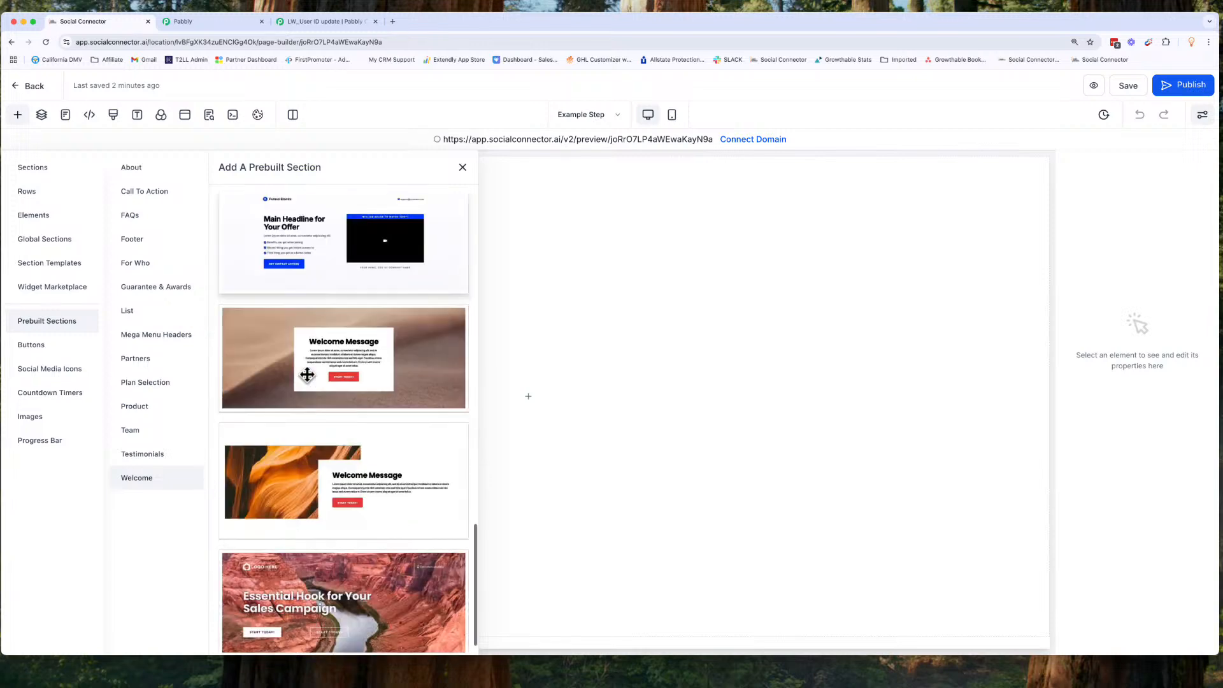
pyautogui.scroll(4, 307, 375)
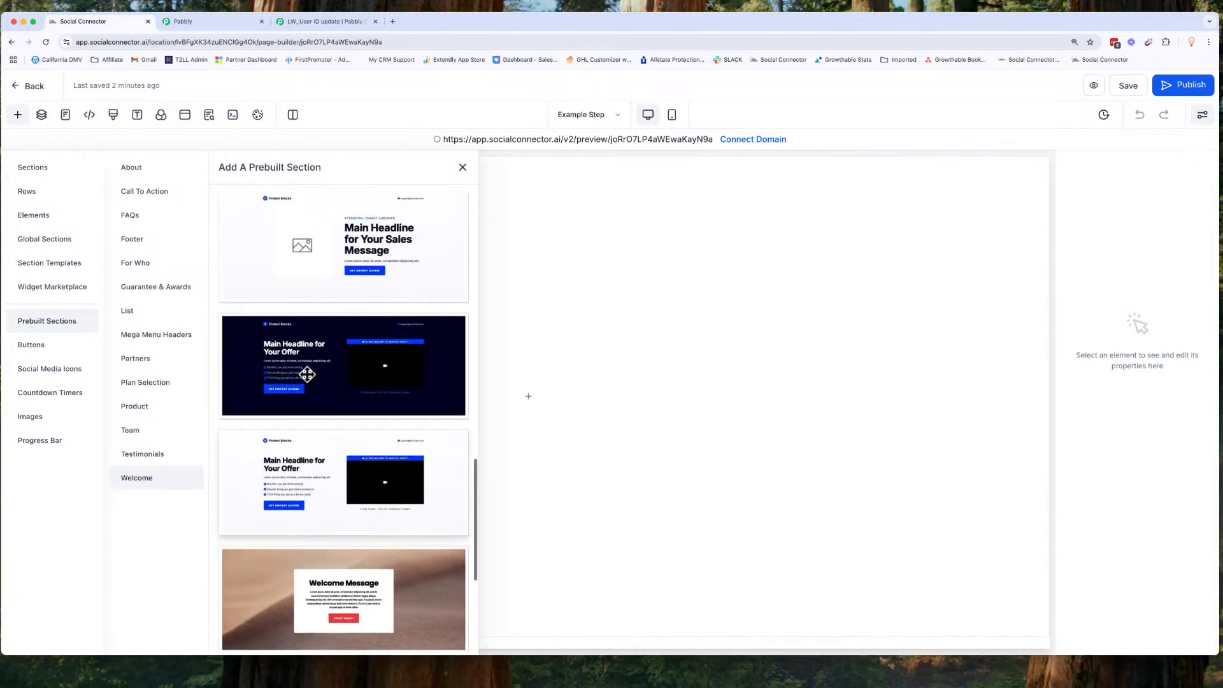
pyautogui.moveTo(305, 482); pyautogui.dragTo(644, 427)
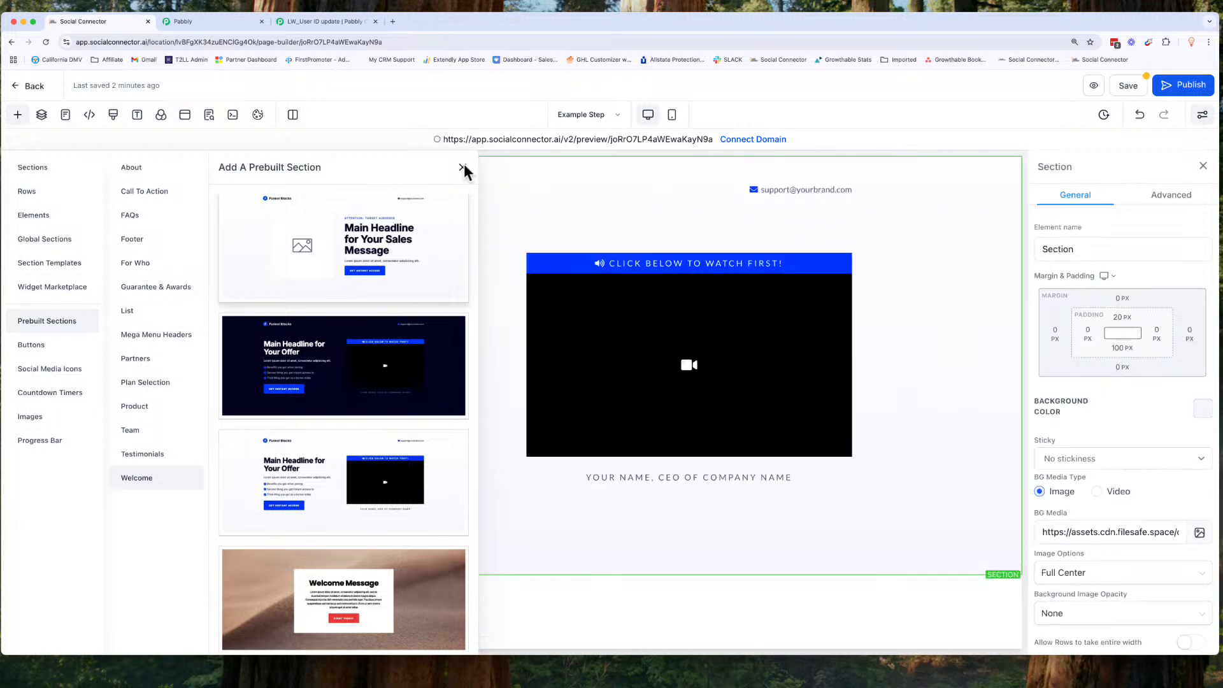
pyautogui.click(463, 167)
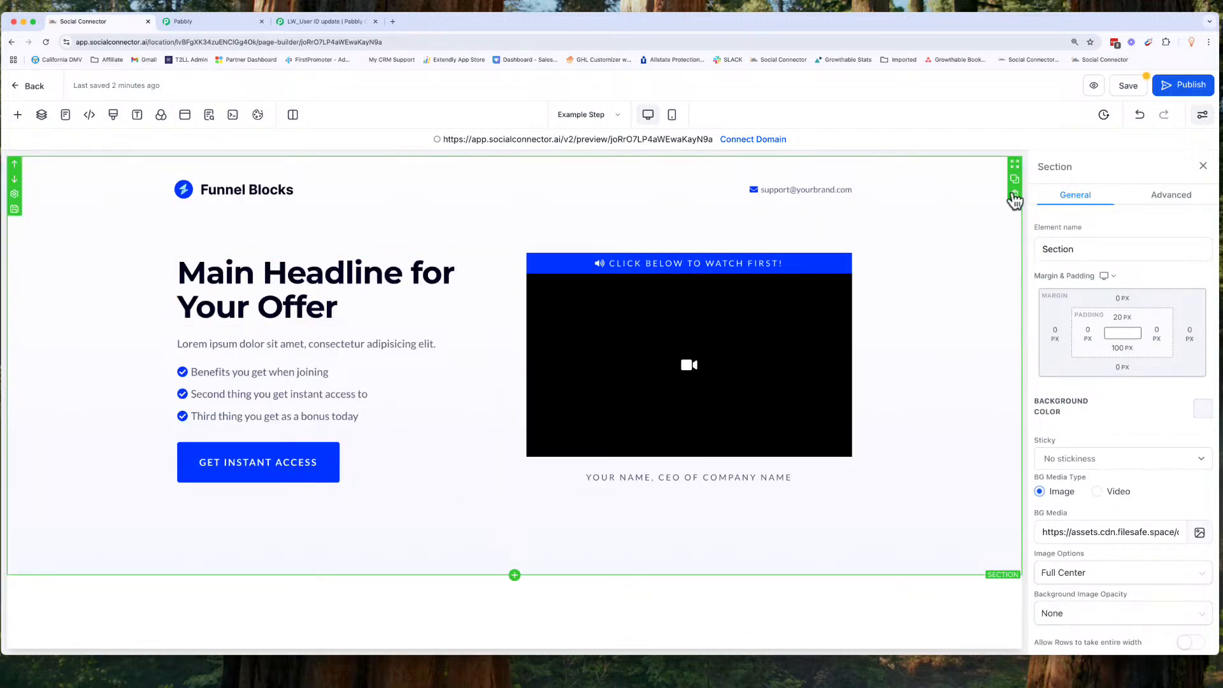
# Step: Rename the added section to Welcome
pyautogui.click(1050, 250)
pyautogui.doubleClick(1048, 250)
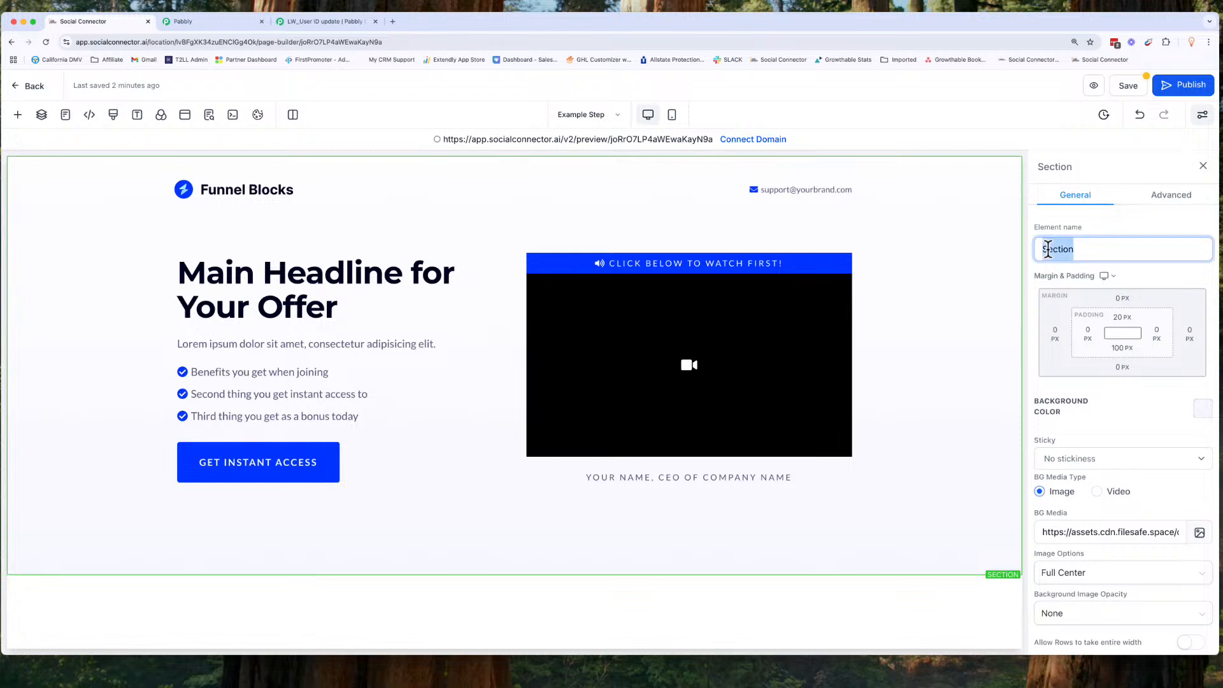
pyautogui.write('Welcome')
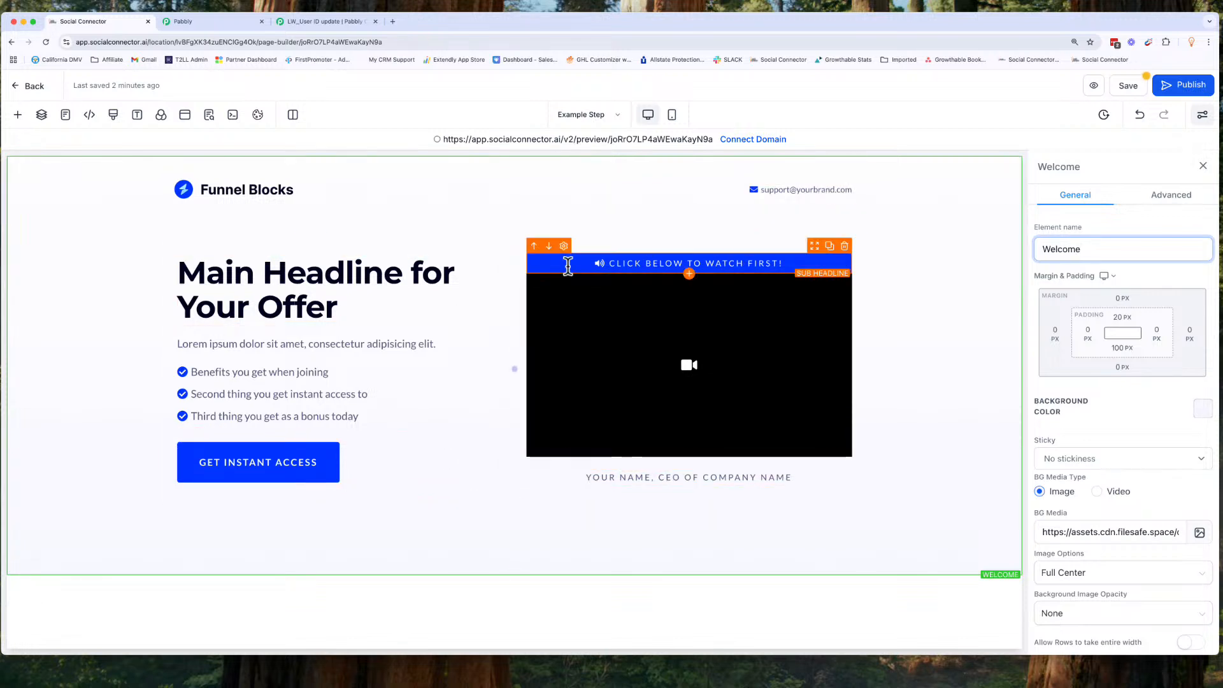
# Step: Add the prebuilt Product section 'The Perfect Offer Stack' with an image below the Welcome section
pyautogui.click(18, 115)
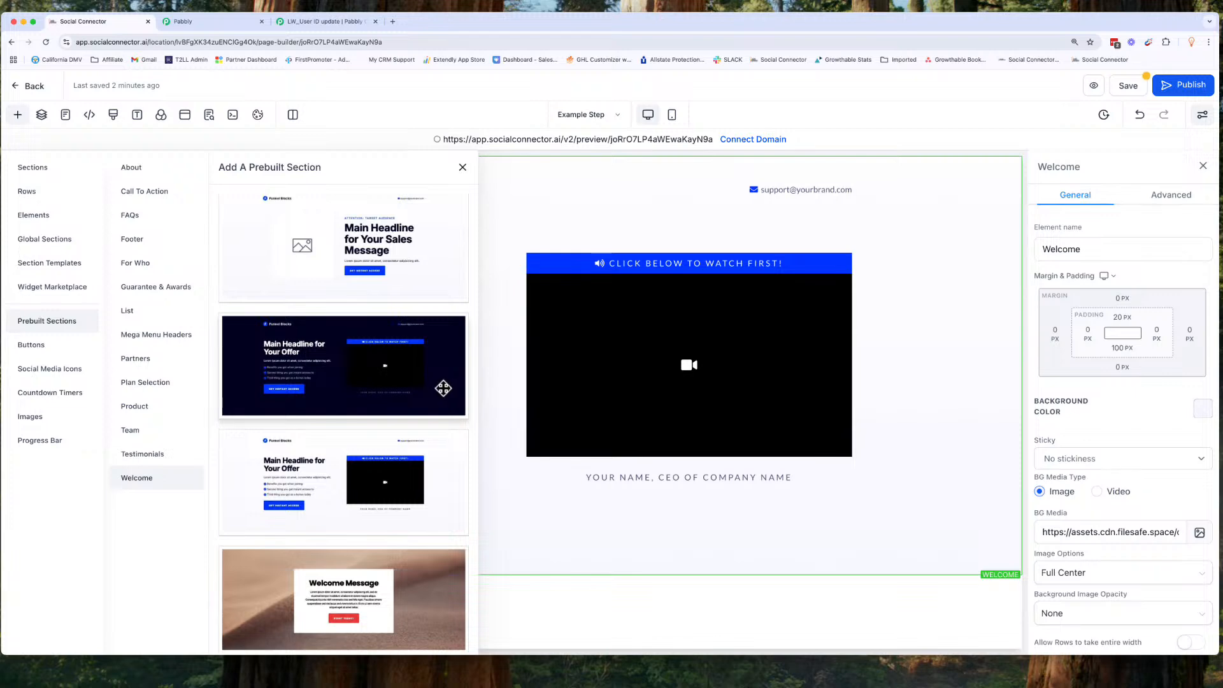
pyautogui.click(154, 408)
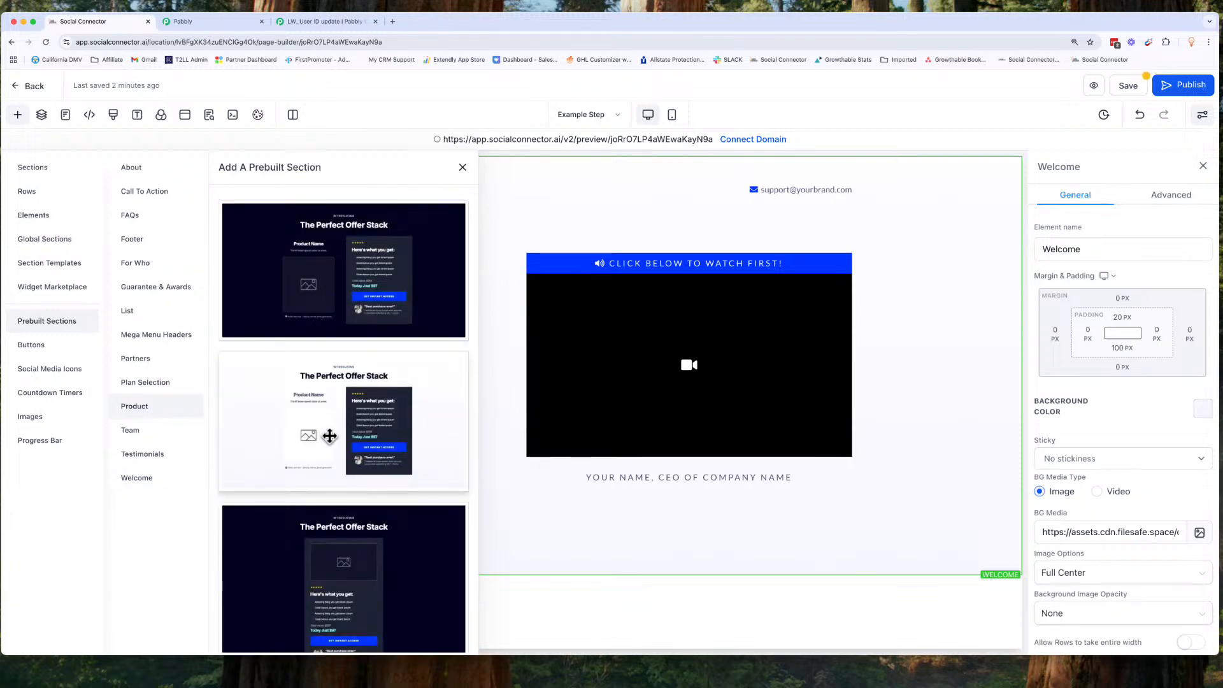
pyautogui.scroll(-2, 368, 414)
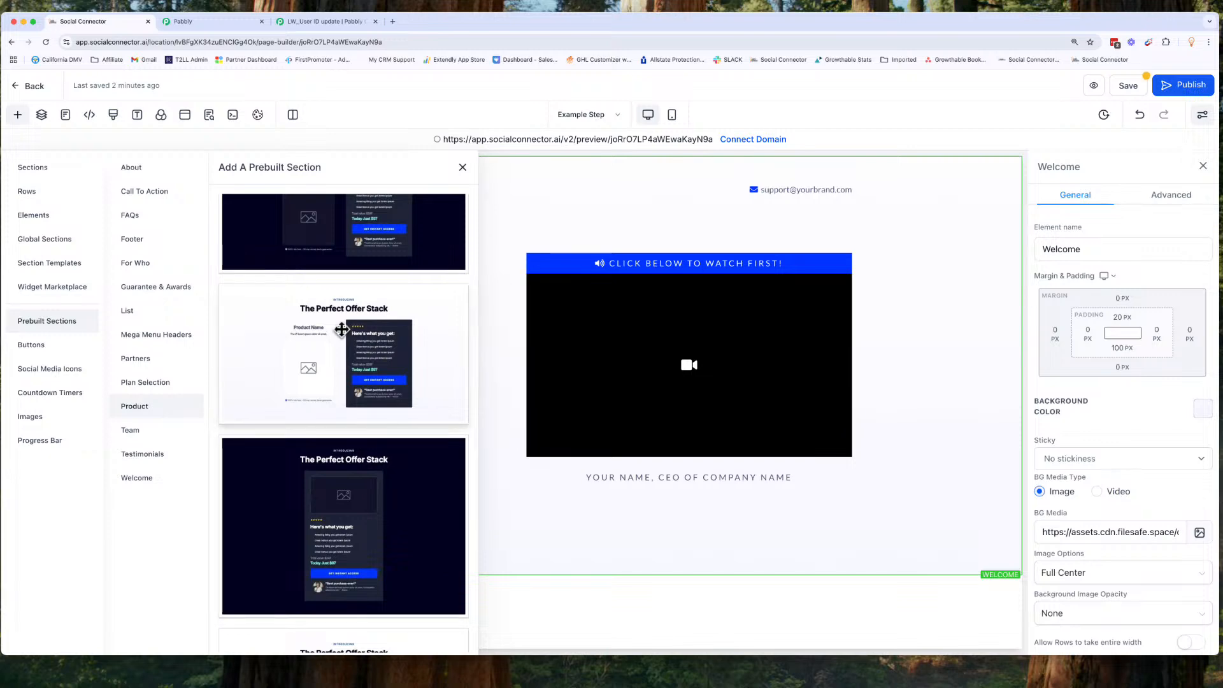
pyautogui.scroll(-5, 318, 480)
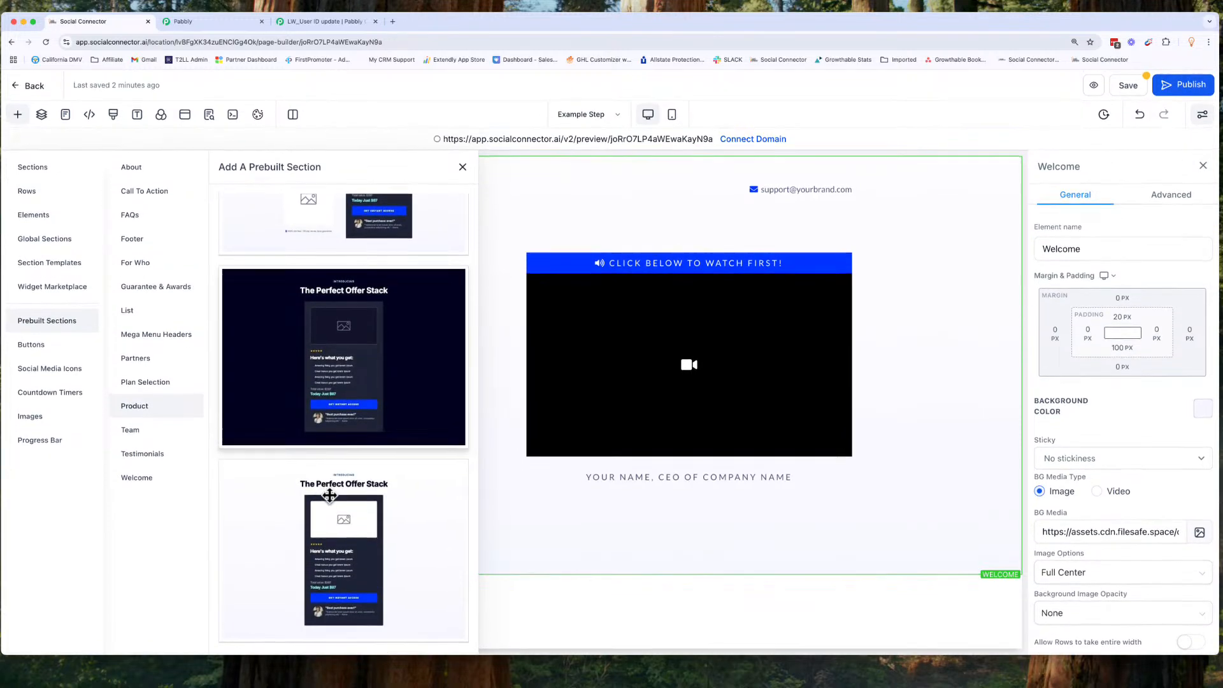
pyautogui.scroll(5, 401, 472)
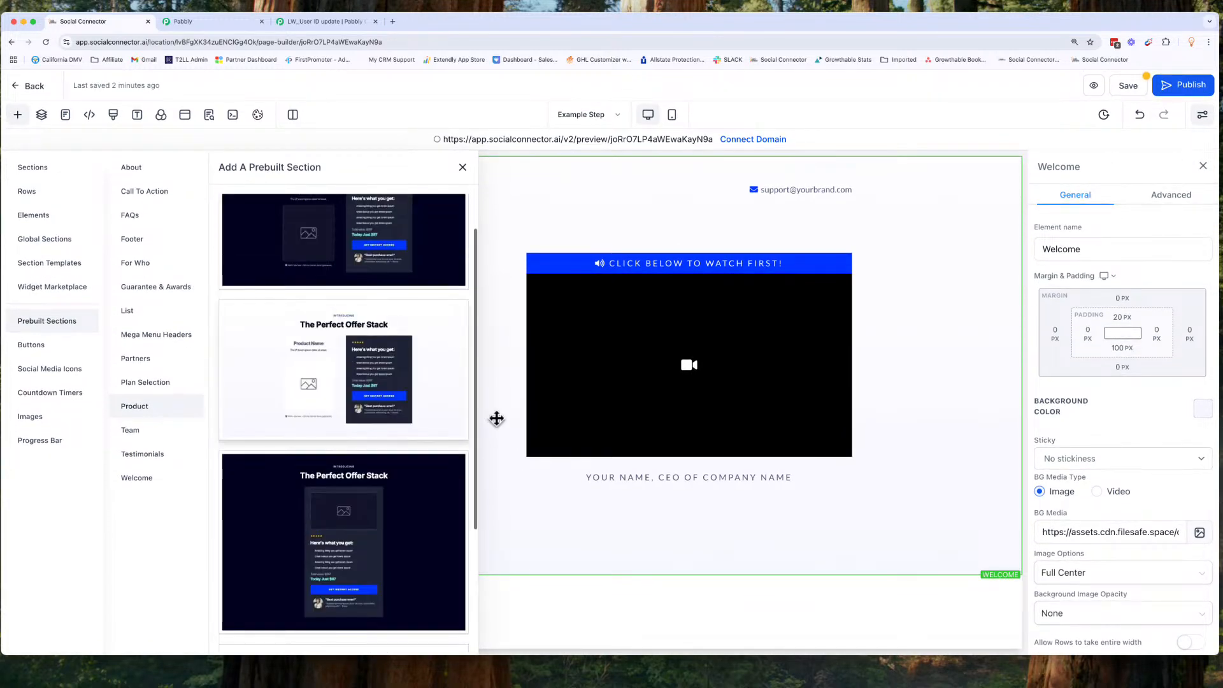
pyautogui.scroll(2, 410, 314)
pyautogui.moveTo(410, 314); pyautogui.dragTo(693, 600)
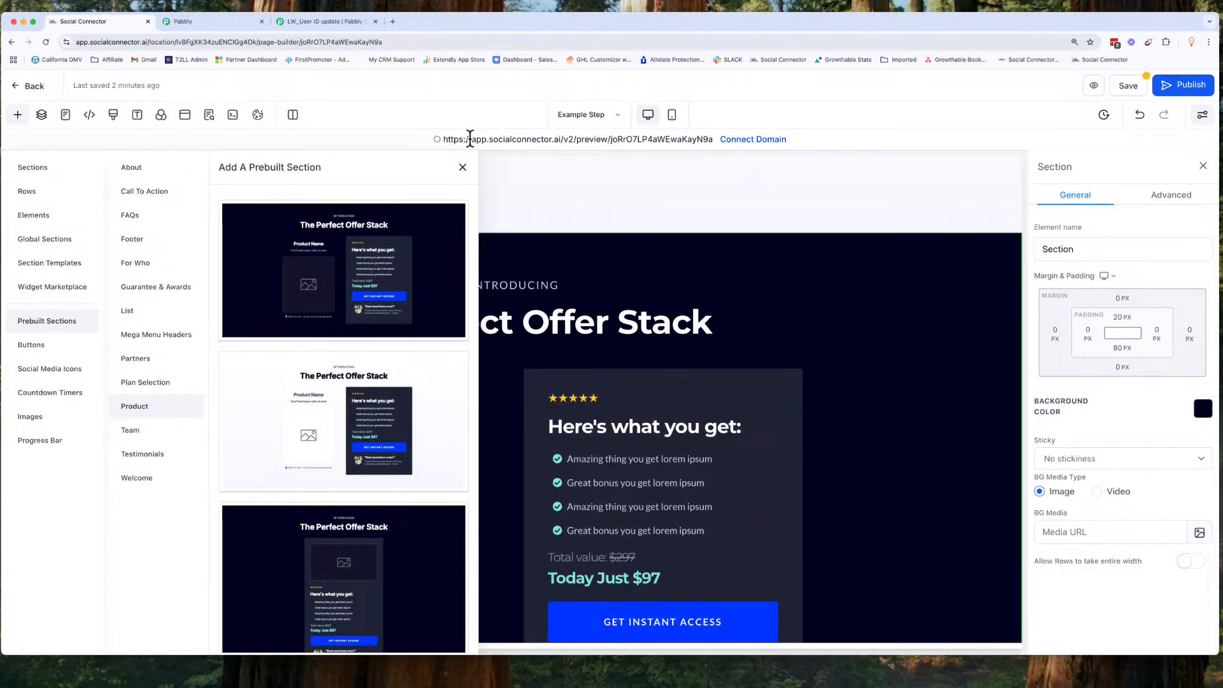
pyautogui.click(461, 169)
pyautogui.scroll(-2, 519, 286)
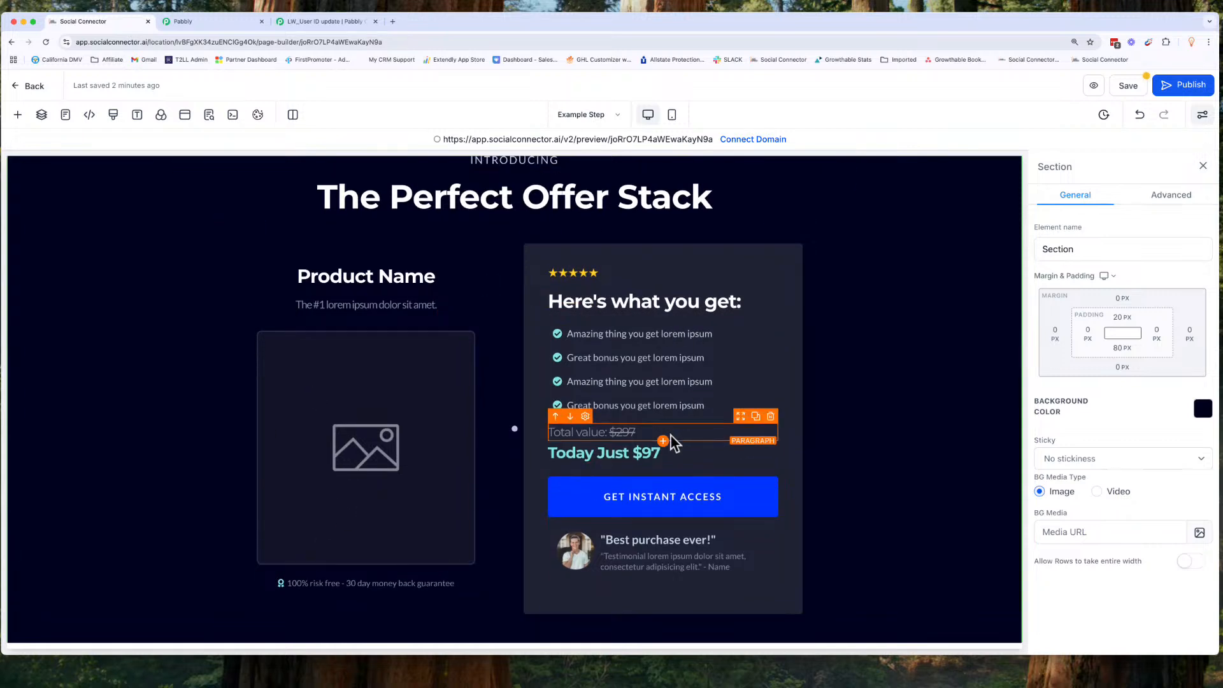
# Step: Try an orange brand background color on the Product section and undo the change
pyautogui.scroll(-1, 650, 540)
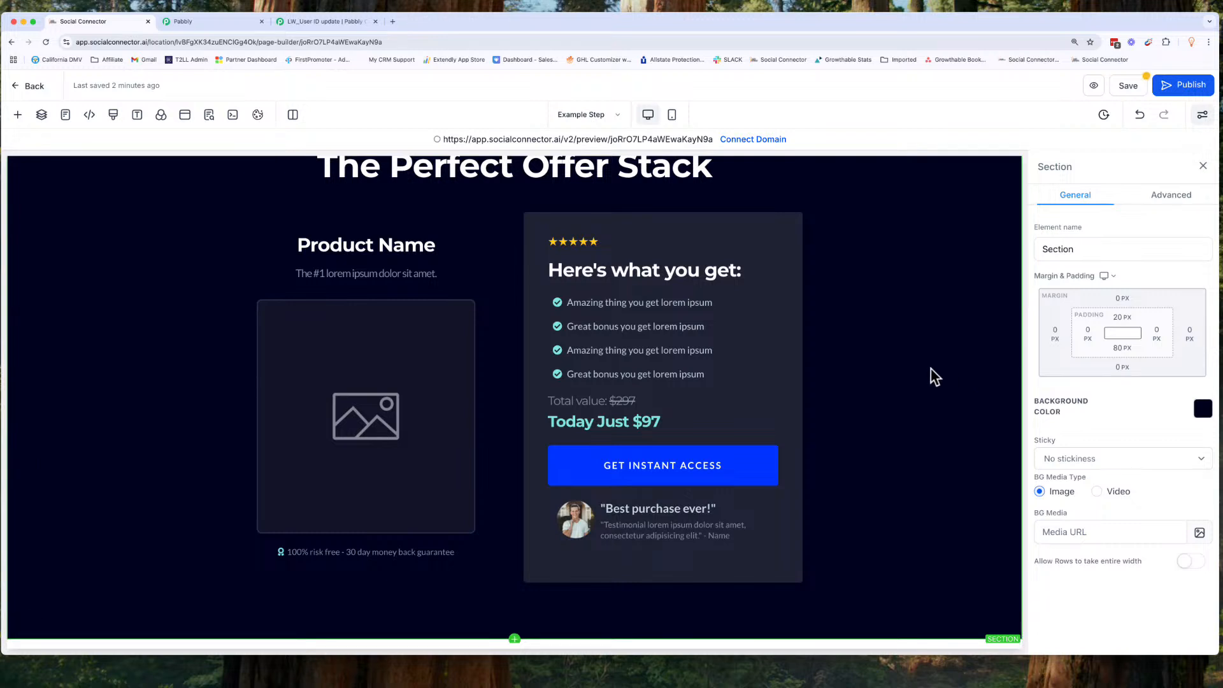
pyautogui.click(1202, 409)
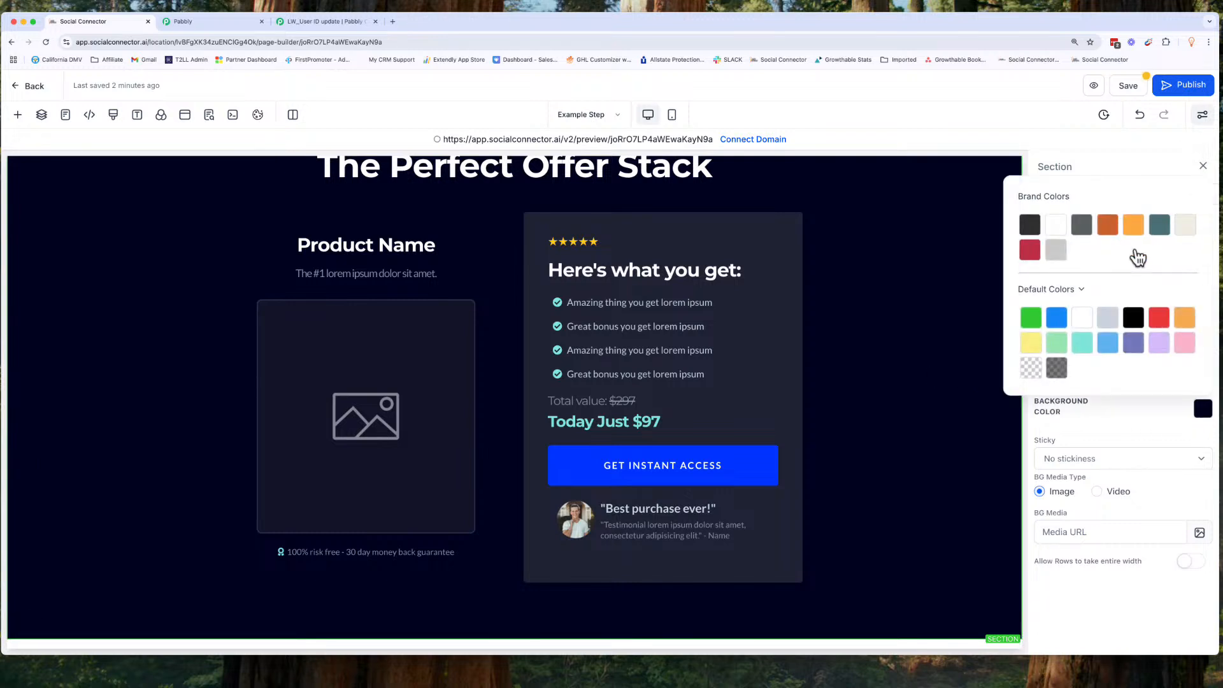
pyautogui.click(1109, 226)
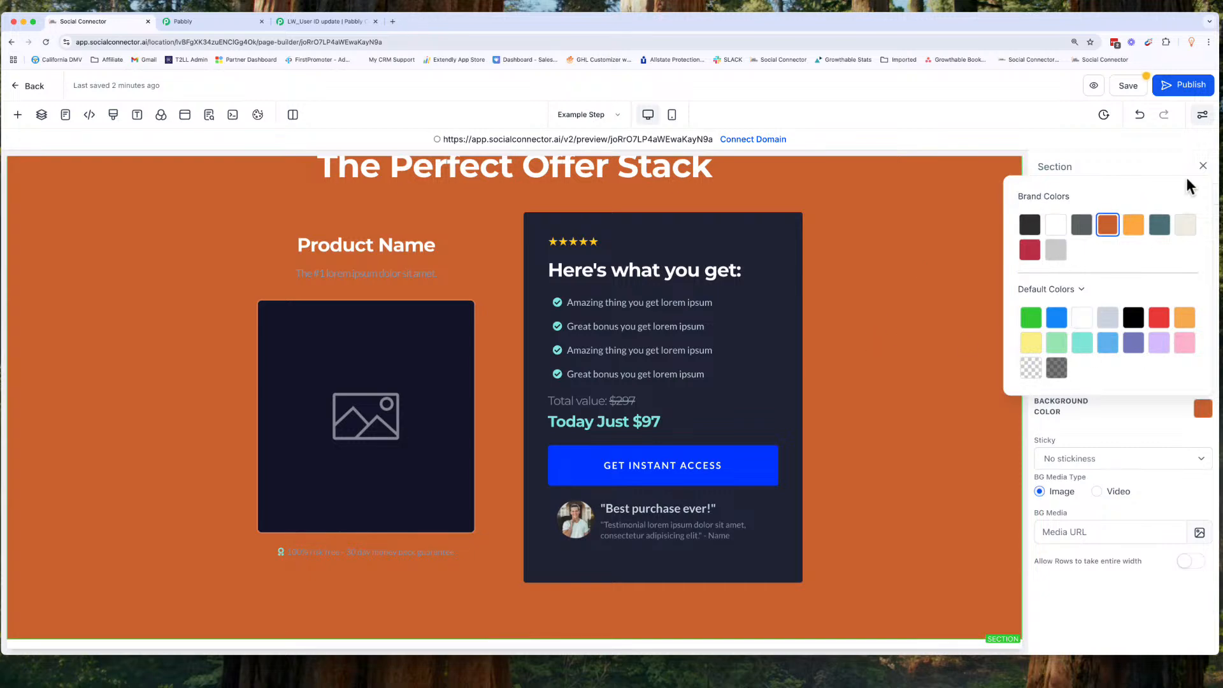
pyautogui.click(1174, 163)
pyautogui.click(1140, 116)
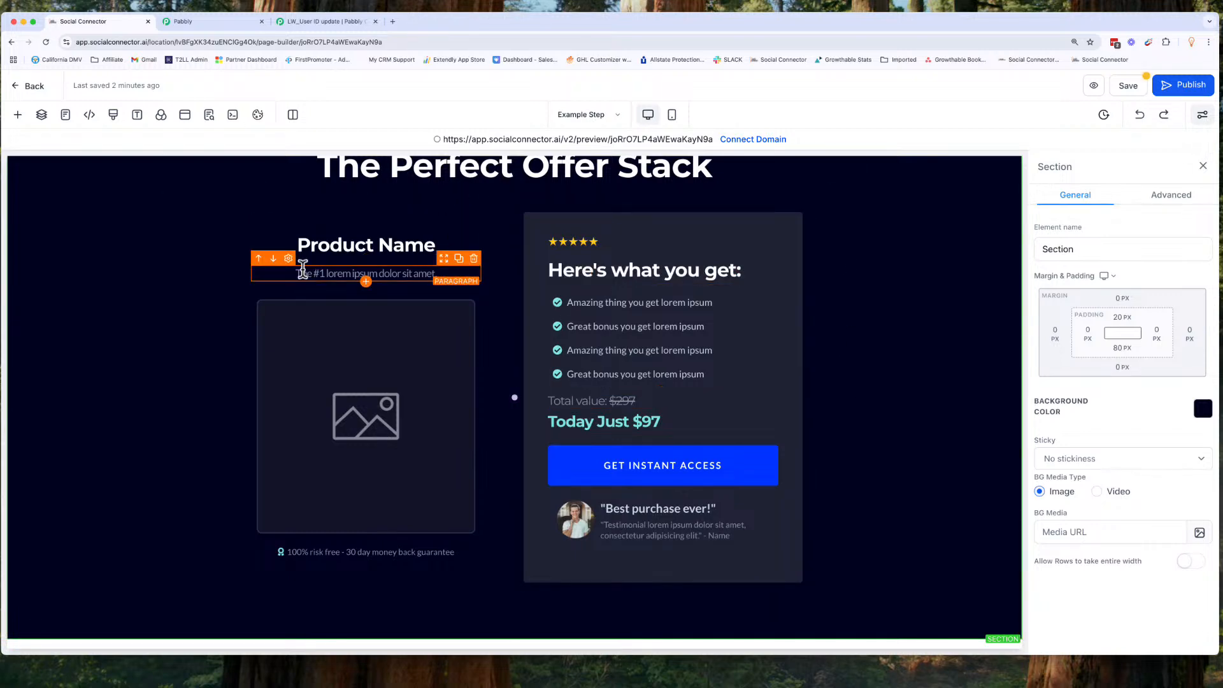
# Step: Add the prebuilt About section with the 'About Us' photo banner below the Product section
pyautogui.press('super+0')
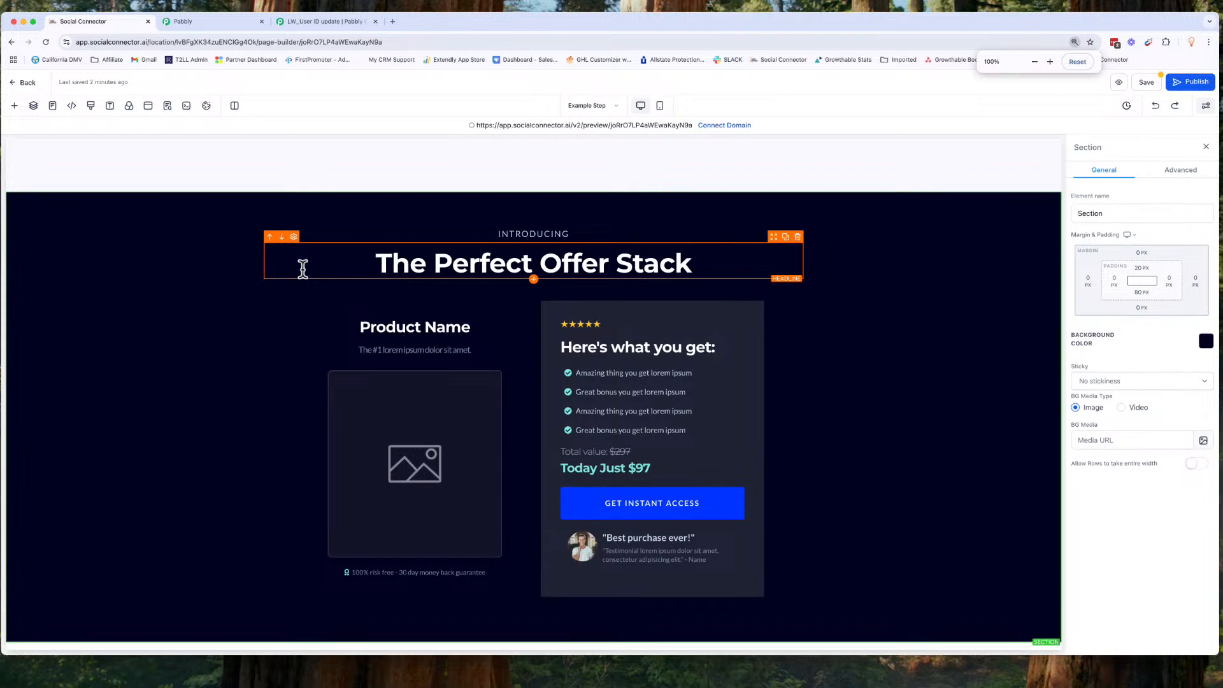
pyautogui.click(15, 105)
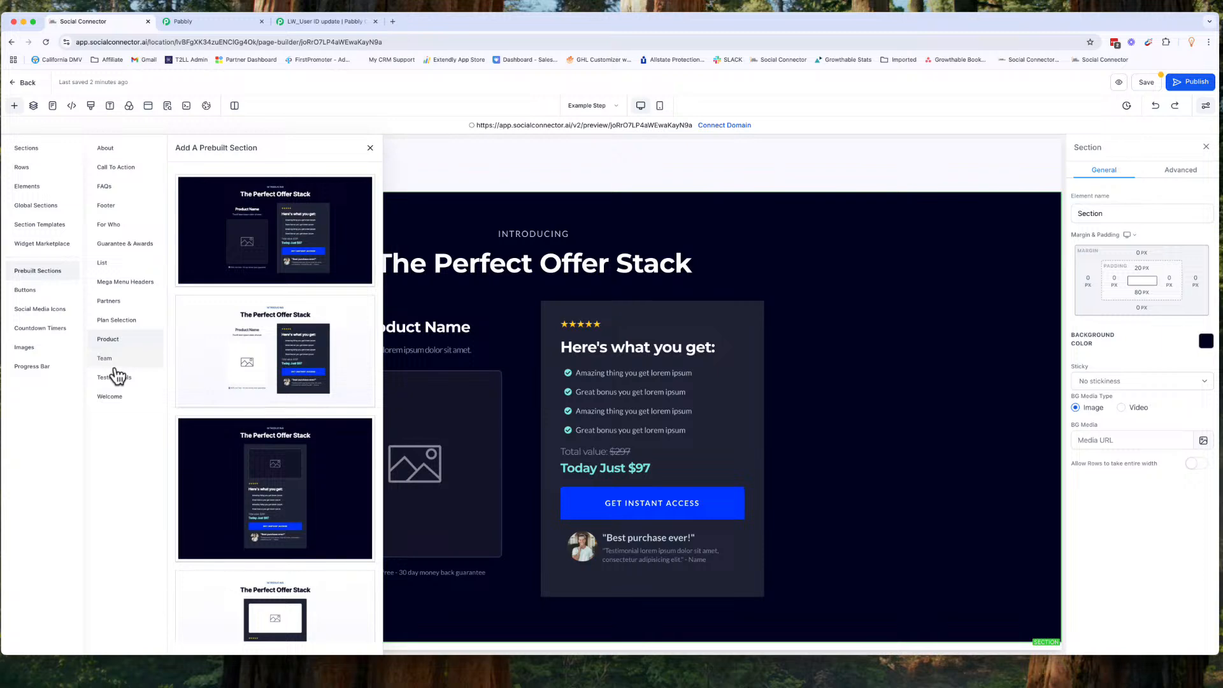
pyautogui.click(120, 152)
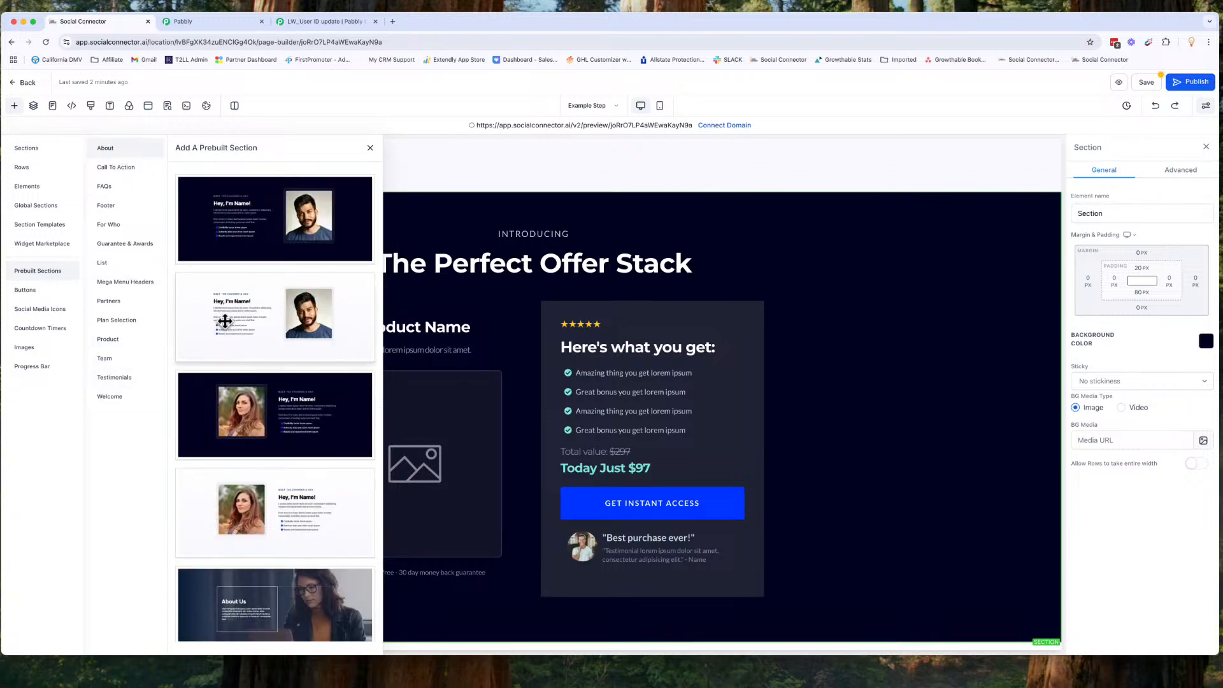
pyautogui.scroll(-5, 261, 450)
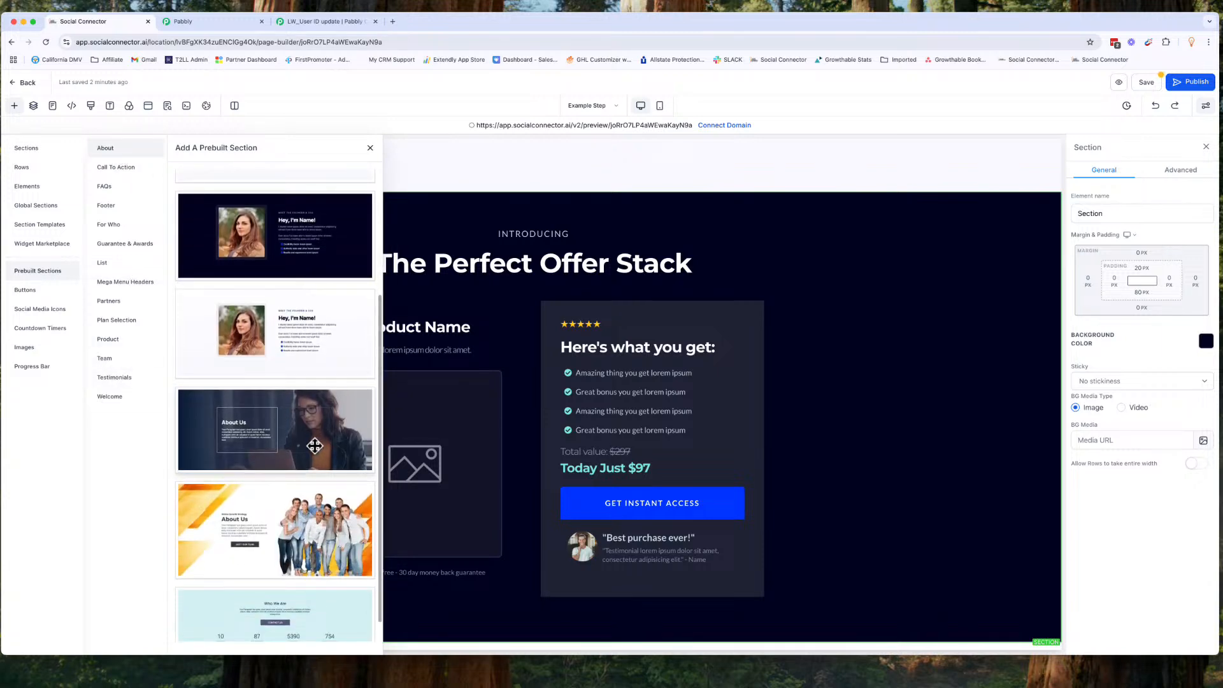
pyautogui.scroll(-1, 314, 446)
pyautogui.moveTo(317, 415)
pyautogui.mouseDown()
pyautogui.moveTo(475, 505)
pyautogui.moveTo(600, 667)
pyautogui.moveTo(609, 640)
pyautogui.mouseUp()
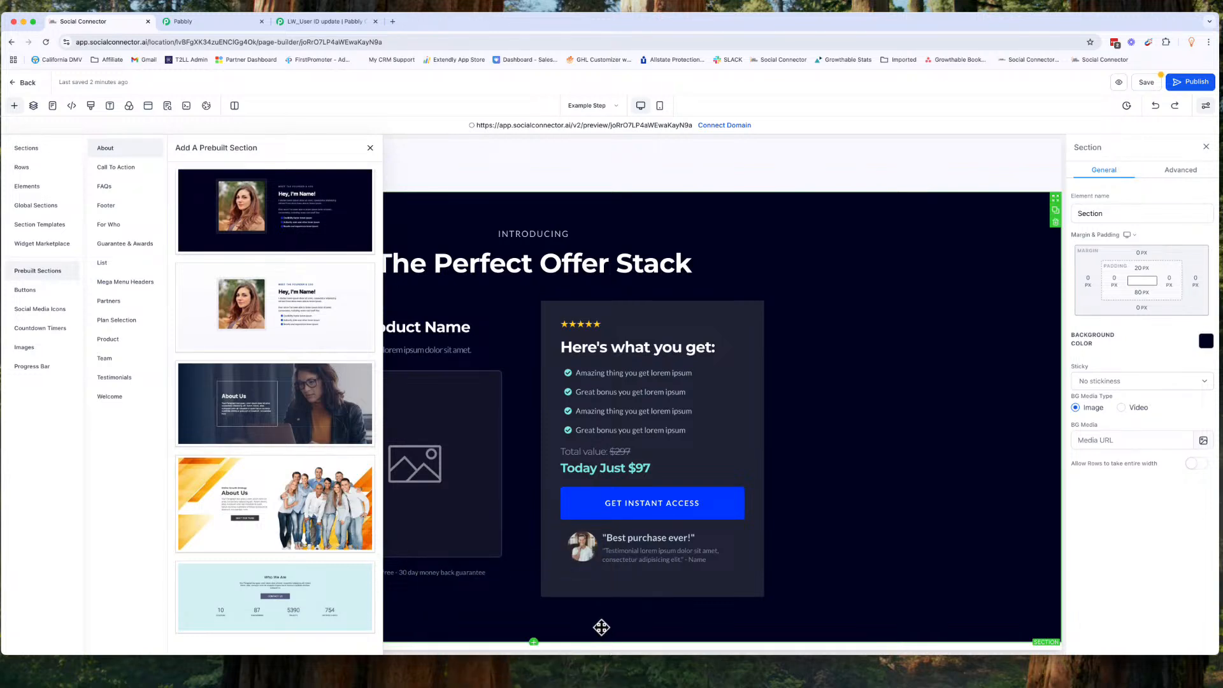
pyautogui.click(534, 642)
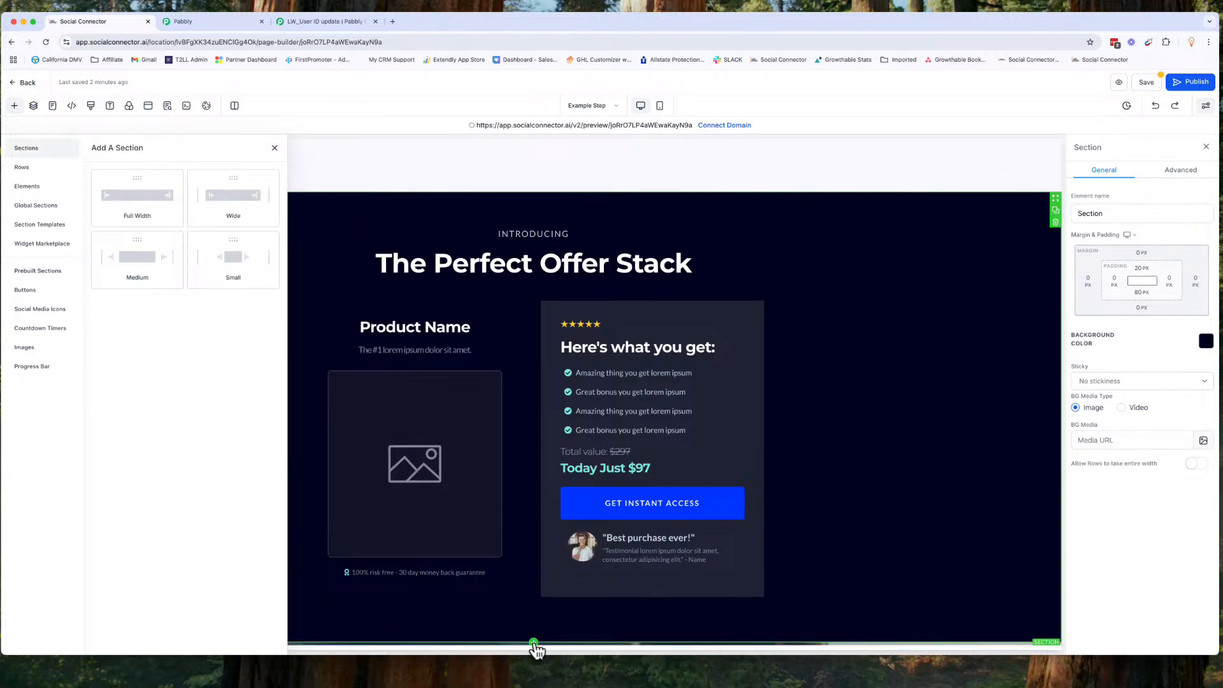
pyautogui.click(147, 188)
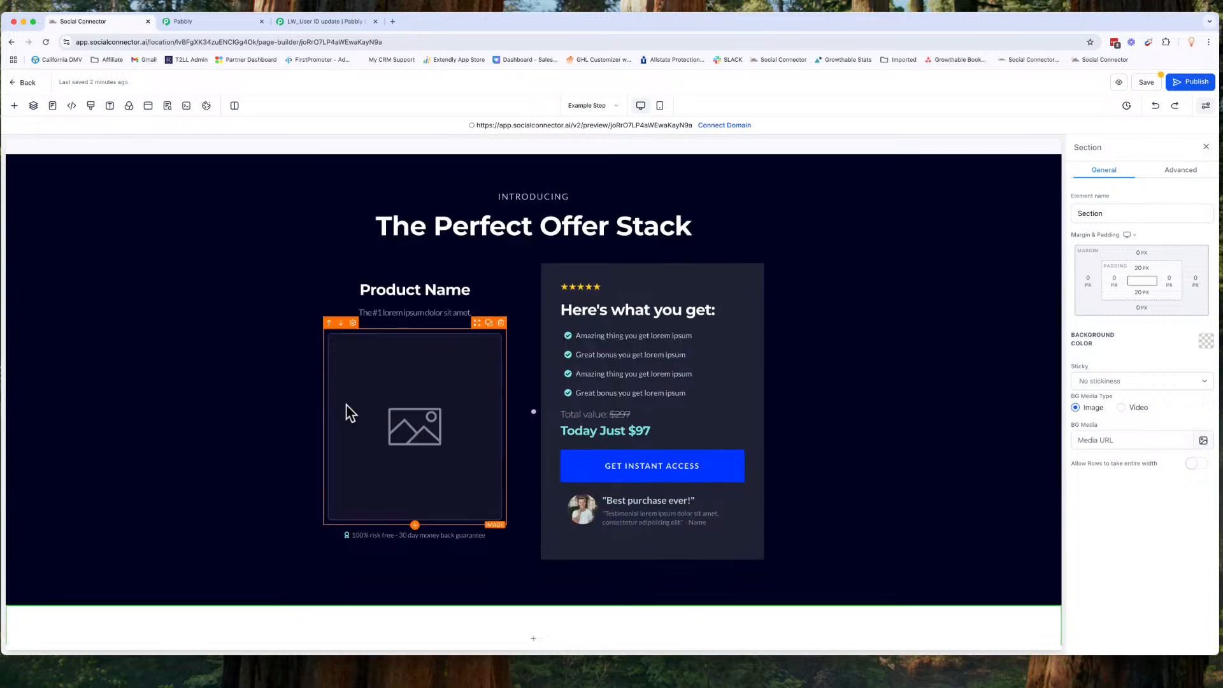
pyautogui.scroll(-6, 349, 410)
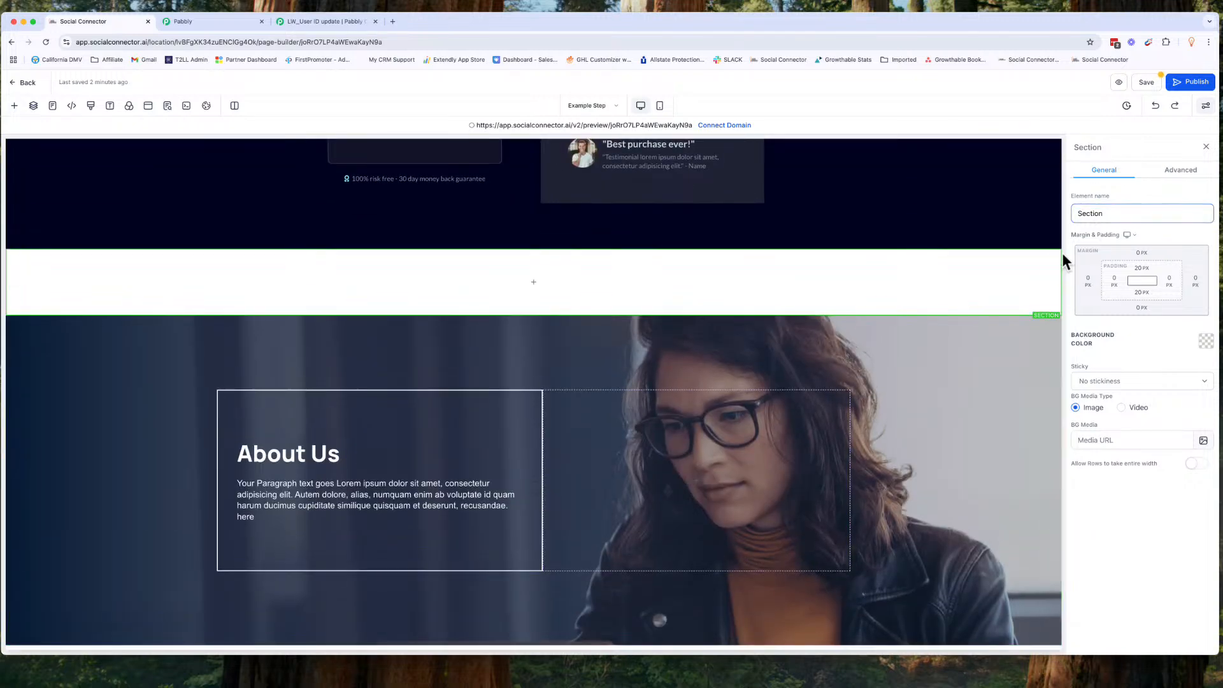
pyautogui.click(1055, 279)
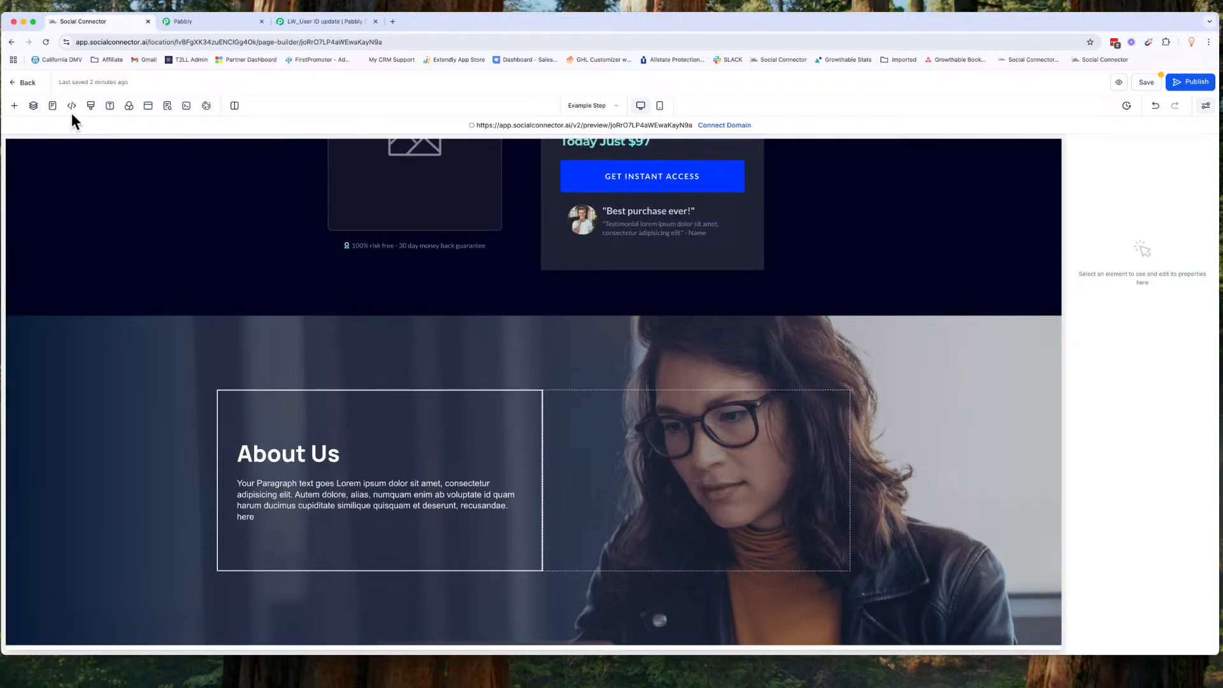
# Step: Insert the prebuilt Partners 'As Seen On' logo strip between the Product and About Us sections
pyautogui.click(14, 106)
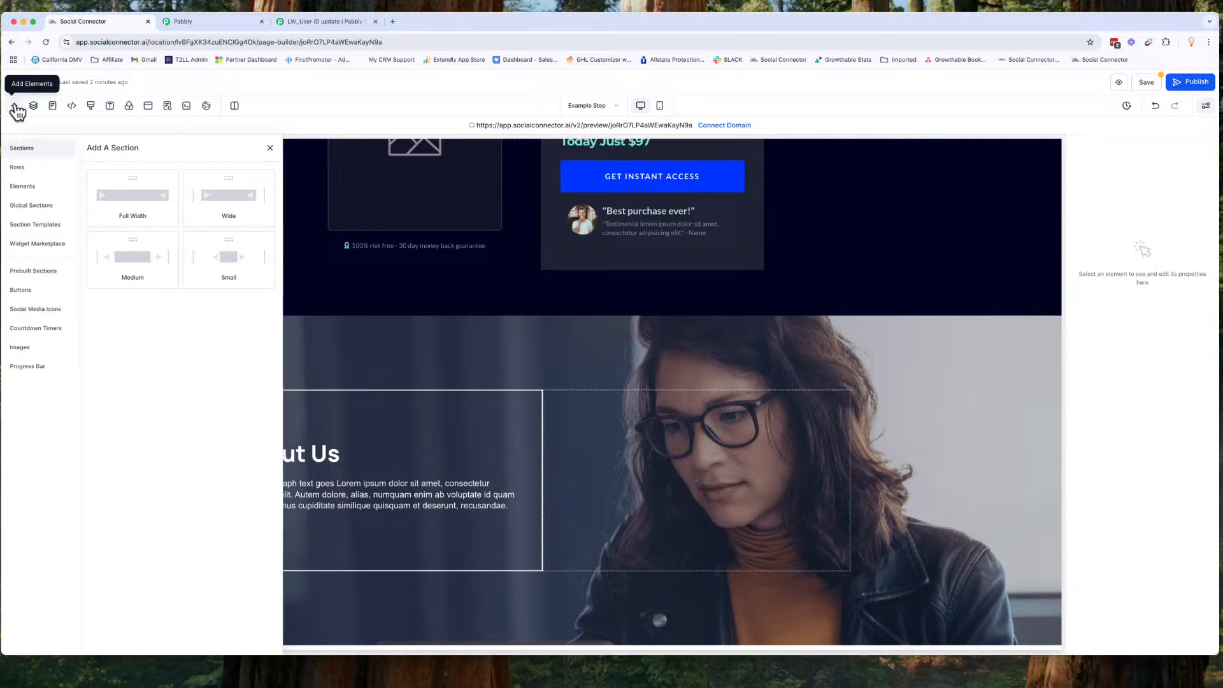
pyautogui.click(40, 267)
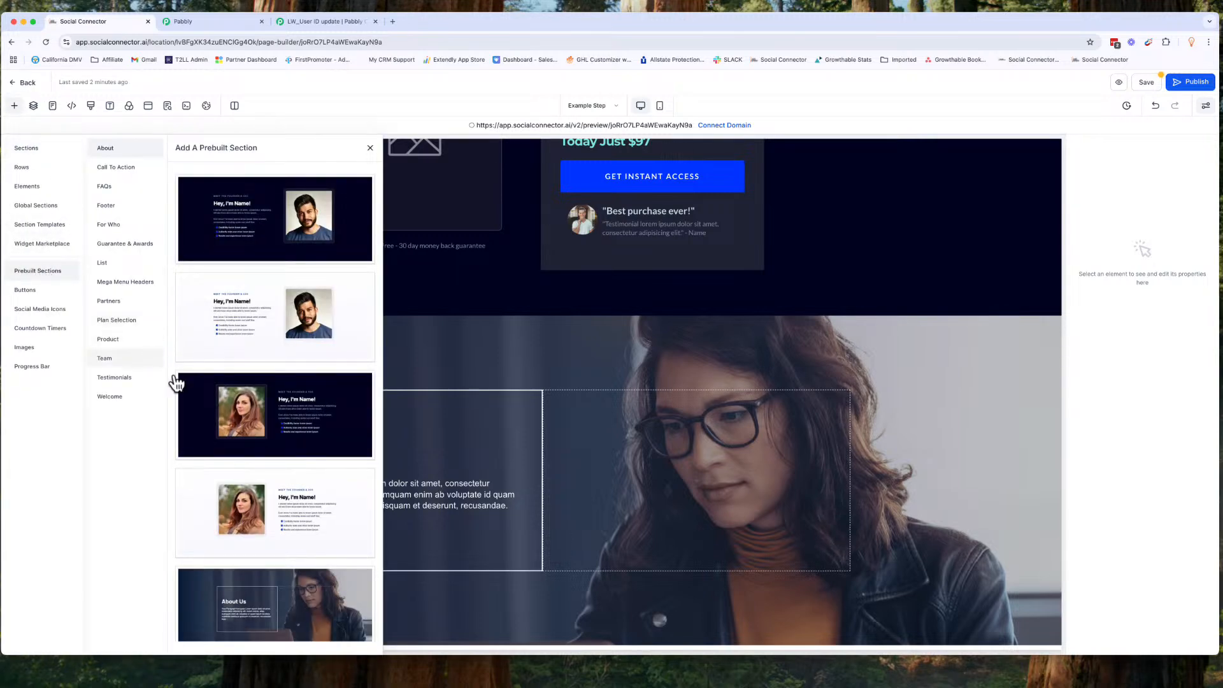
pyautogui.click(121, 319)
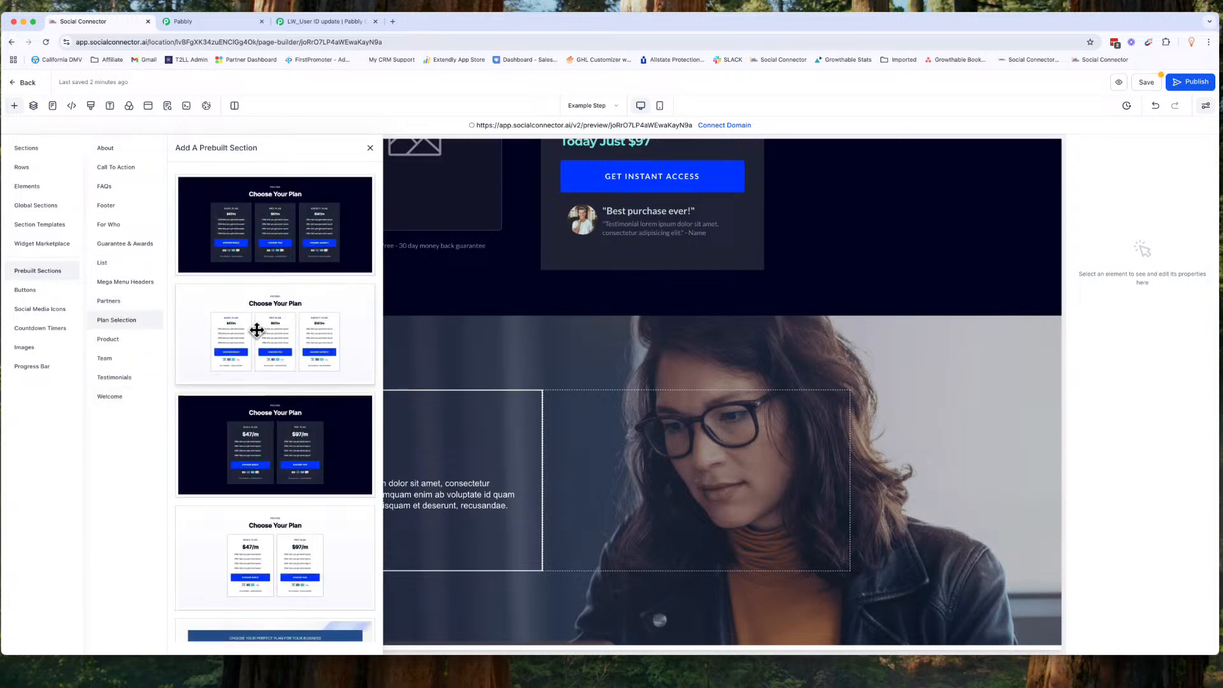
pyautogui.click(114, 300)
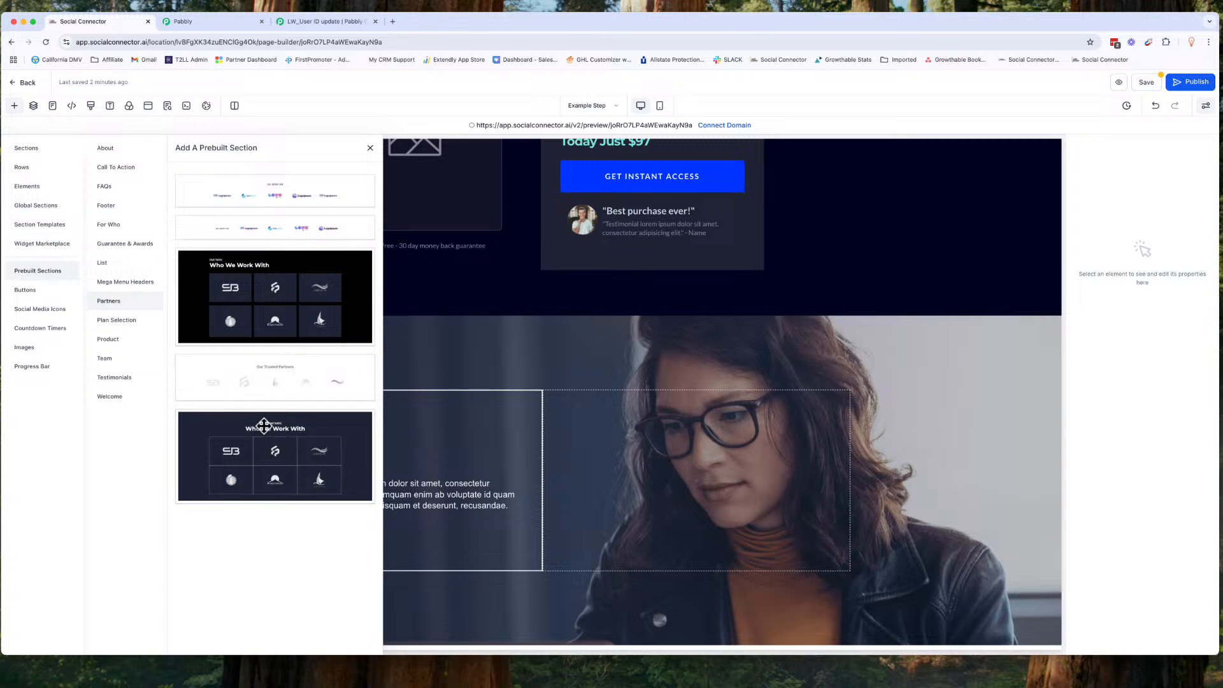
pyautogui.moveTo(286, 194); pyautogui.dragTo(496, 288)
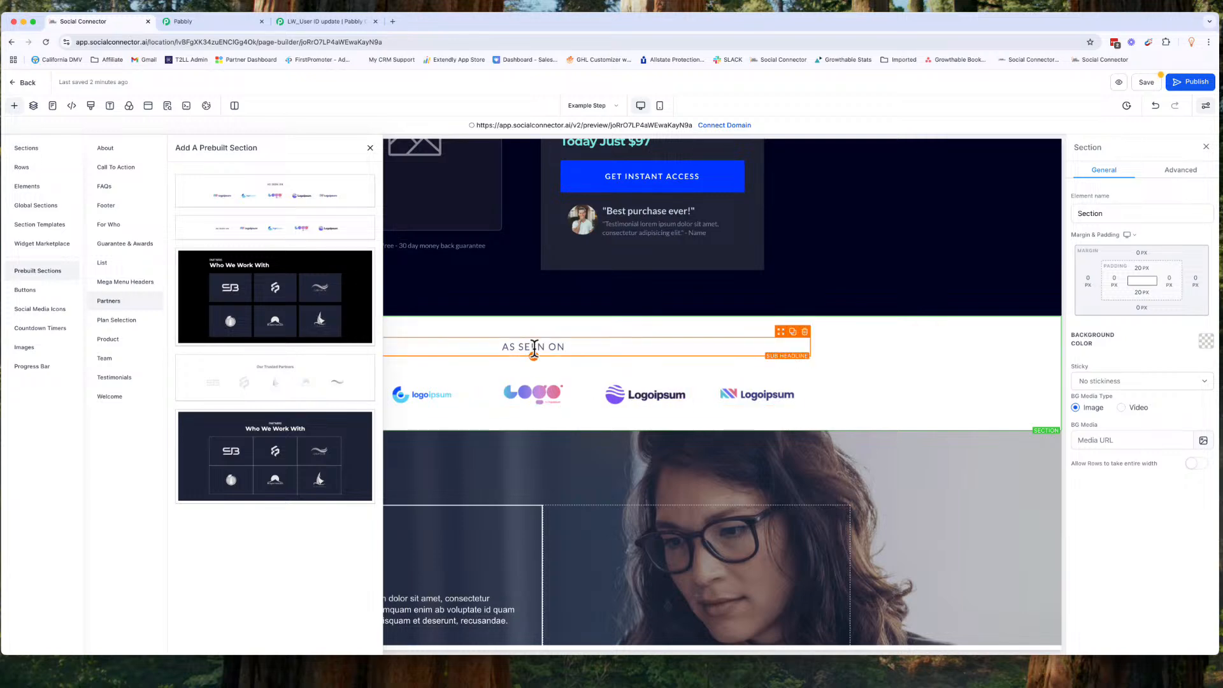
# Step: Add the light prebuilt Testimonials section 'What others are saying' below the logo strip
pyautogui.click(116, 379)
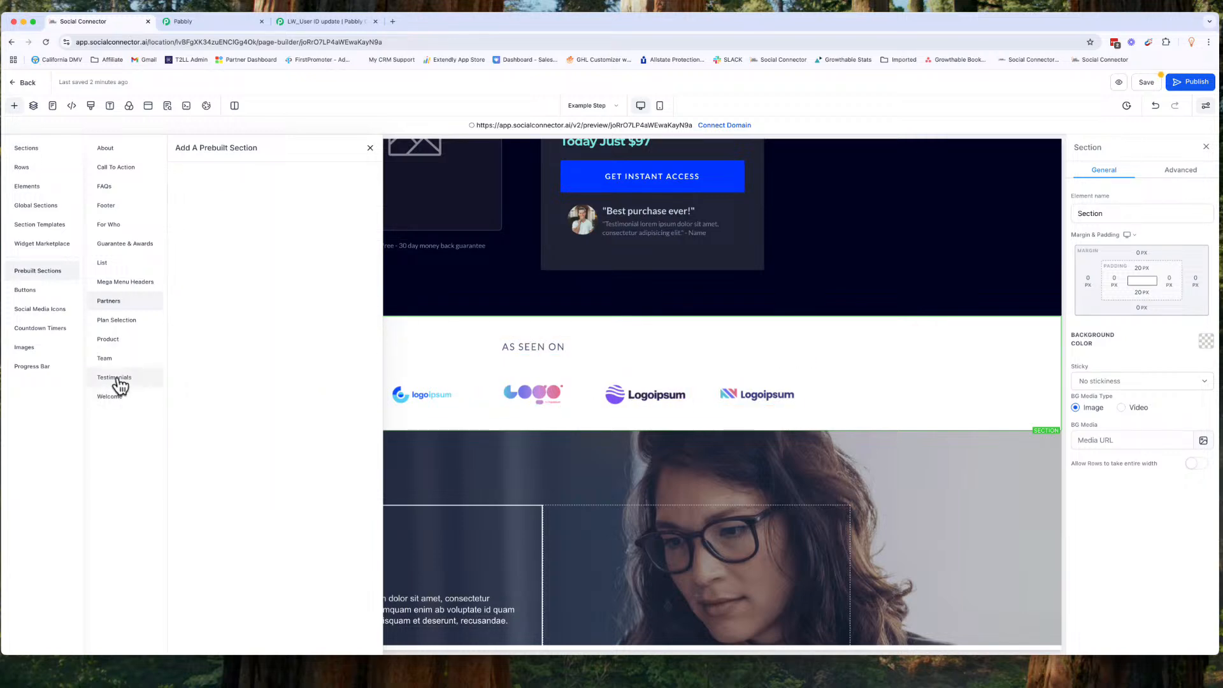
pyautogui.scroll(-5, 248, 451)
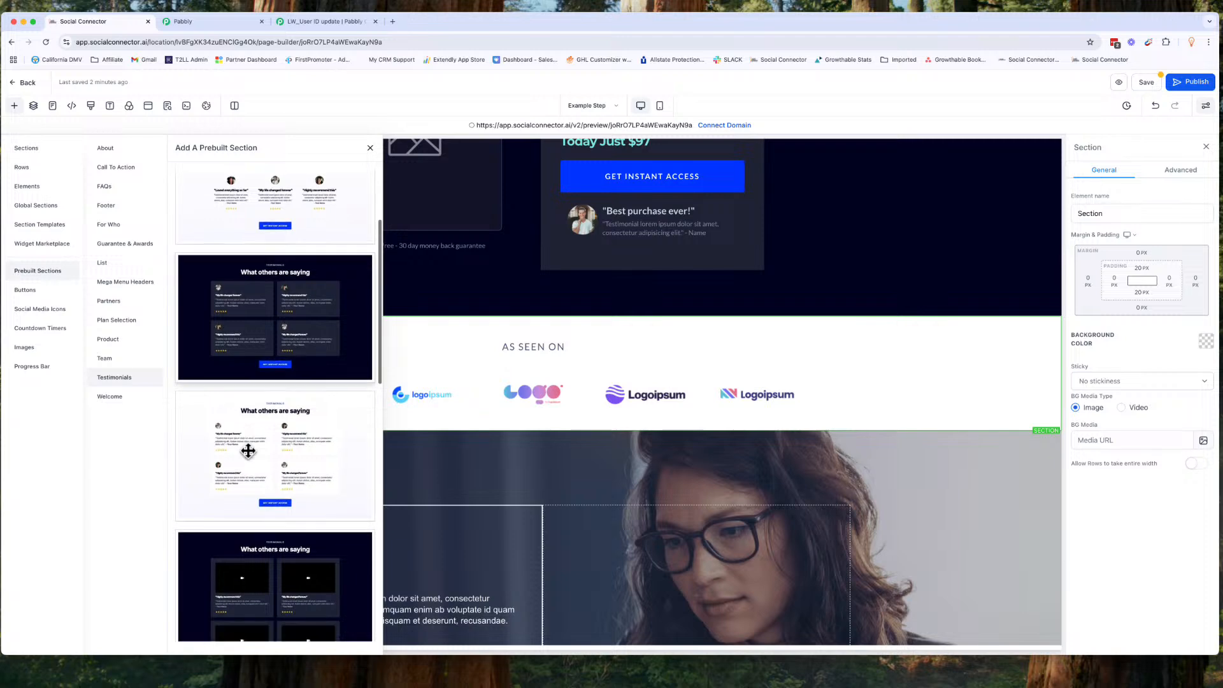
pyautogui.scroll(-2, 248, 451)
pyautogui.moveTo(280, 364); pyautogui.dragTo(499, 393)
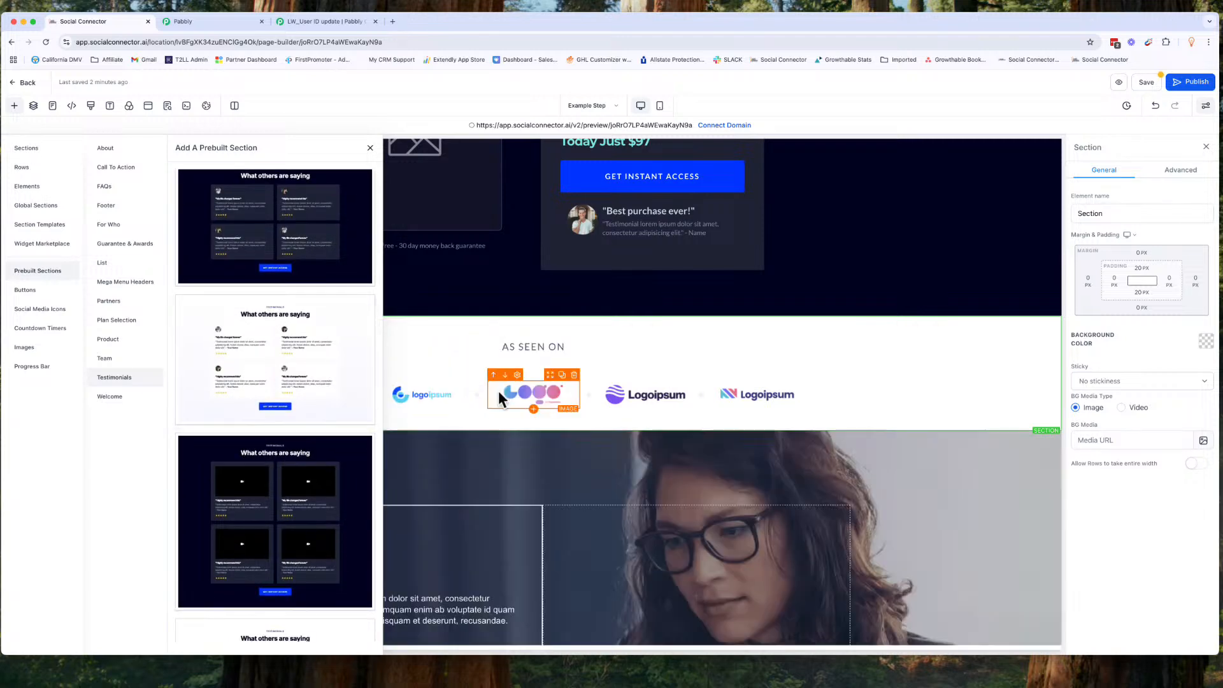
pyautogui.scroll(-9, 547, 453)
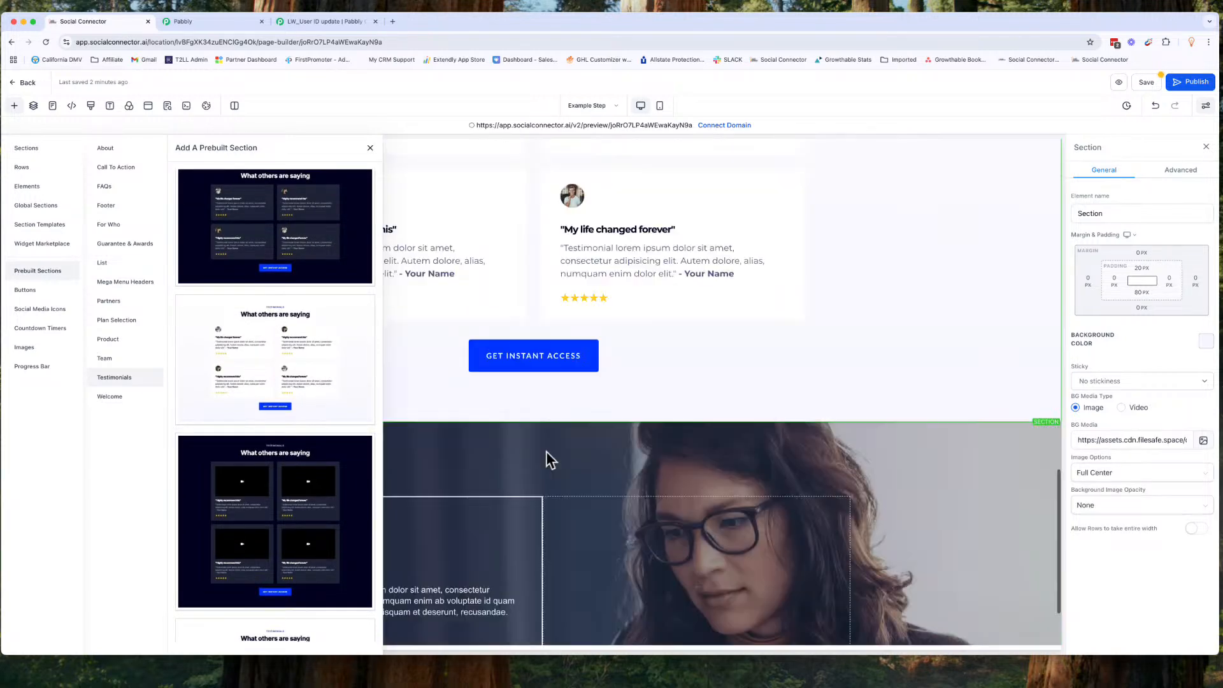
pyautogui.scroll(10, 546, 453)
pyautogui.click(371, 148)
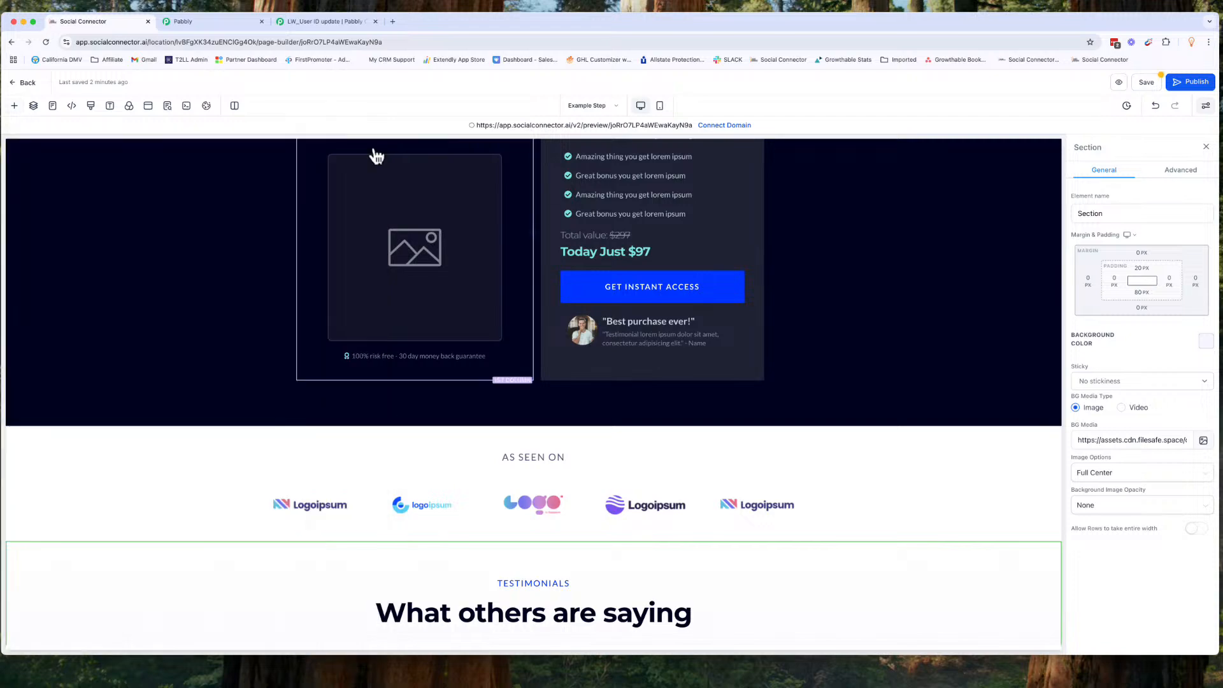
# Step: Insert the prebuilt Call To Action section 'Get Started for Free Today!' below the Product section
pyautogui.scroll(6, 512, 282)
pyautogui.scroll(-1, 512, 283)
pyautogui.scroll(-12, 512, 285)
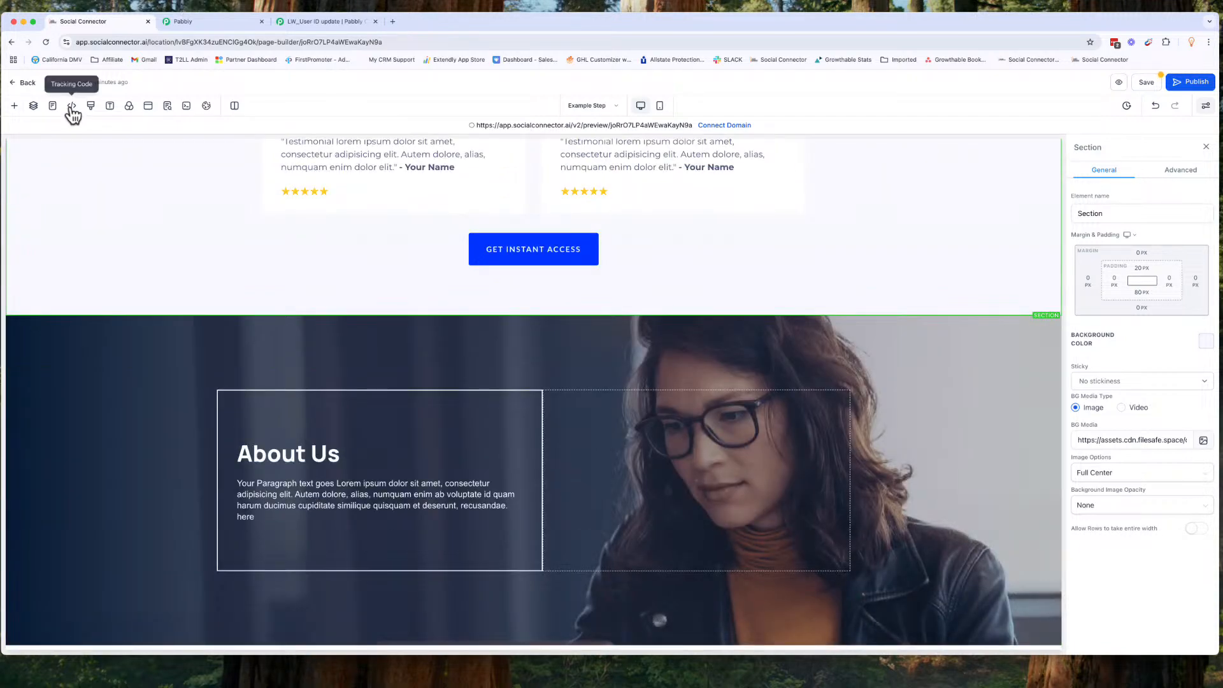
pyautogui.scroll(10, 128, 222)
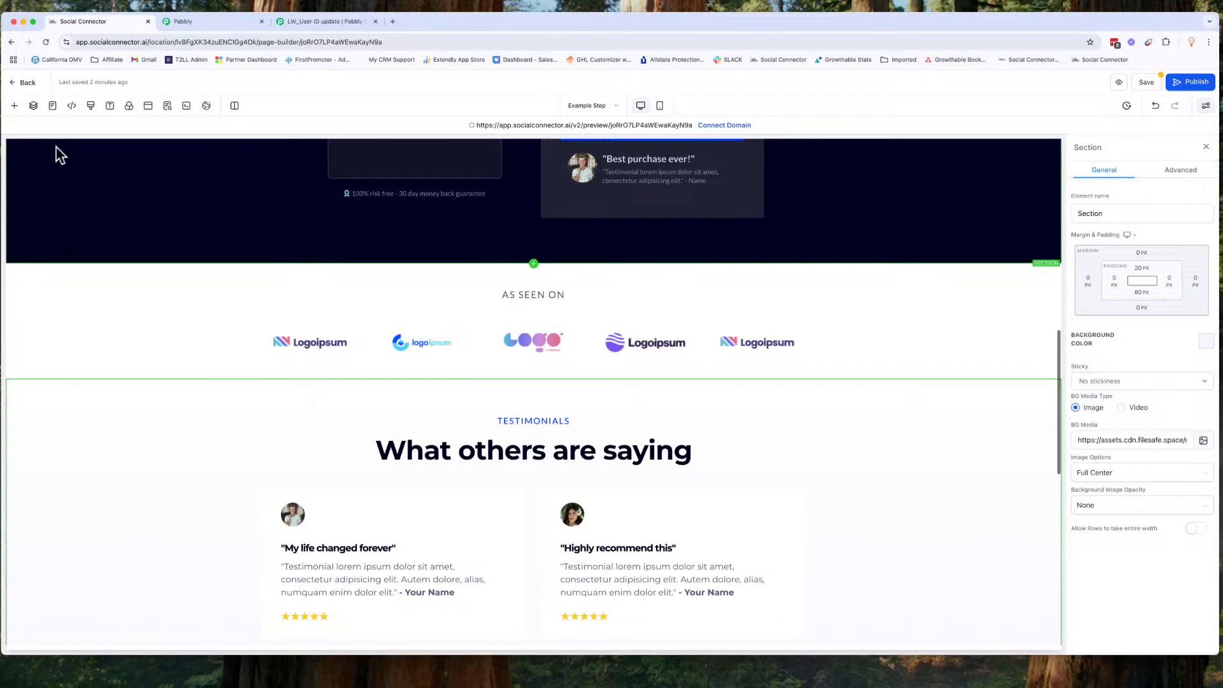
pyautogui.click(14, 105)
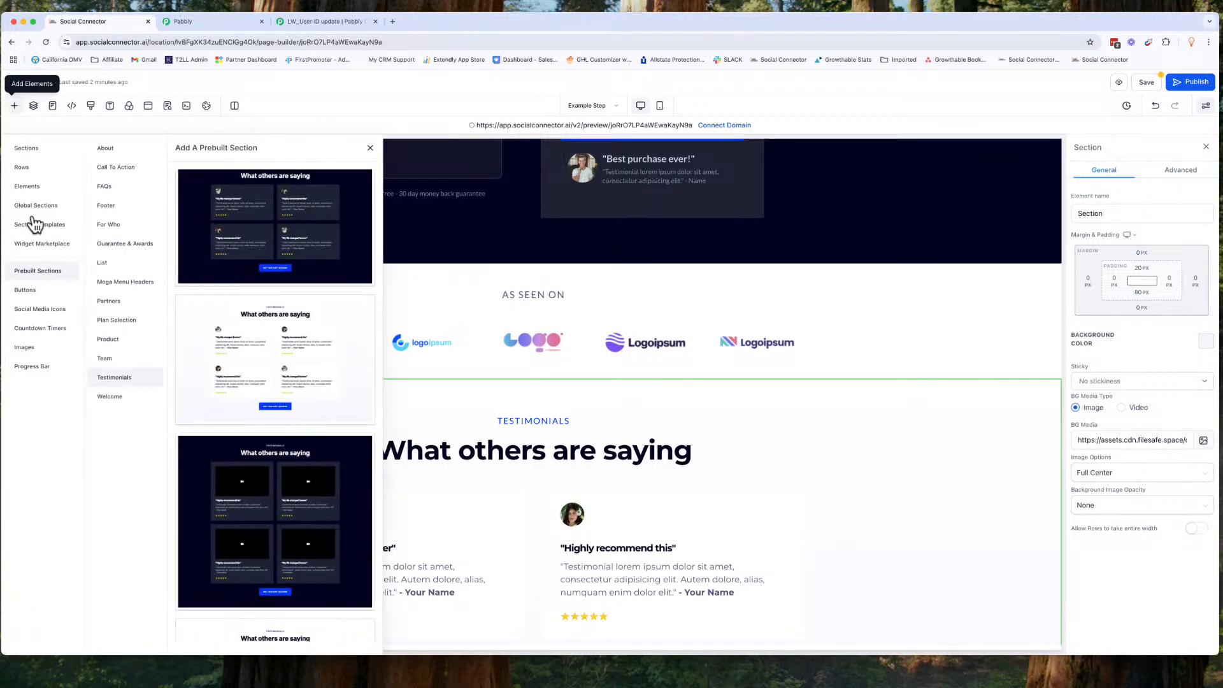
pyautogui.click(106, 168)
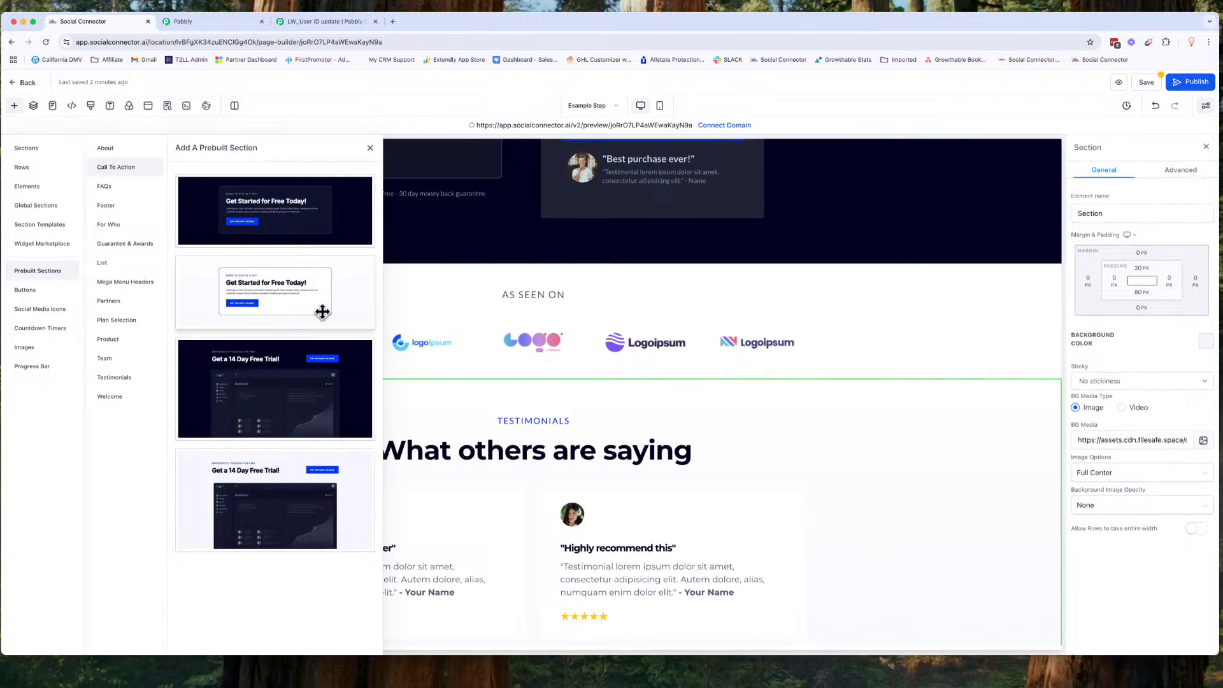
pyautogui.moveTo(329, 308); pyautogui.dragTo(569, 382)
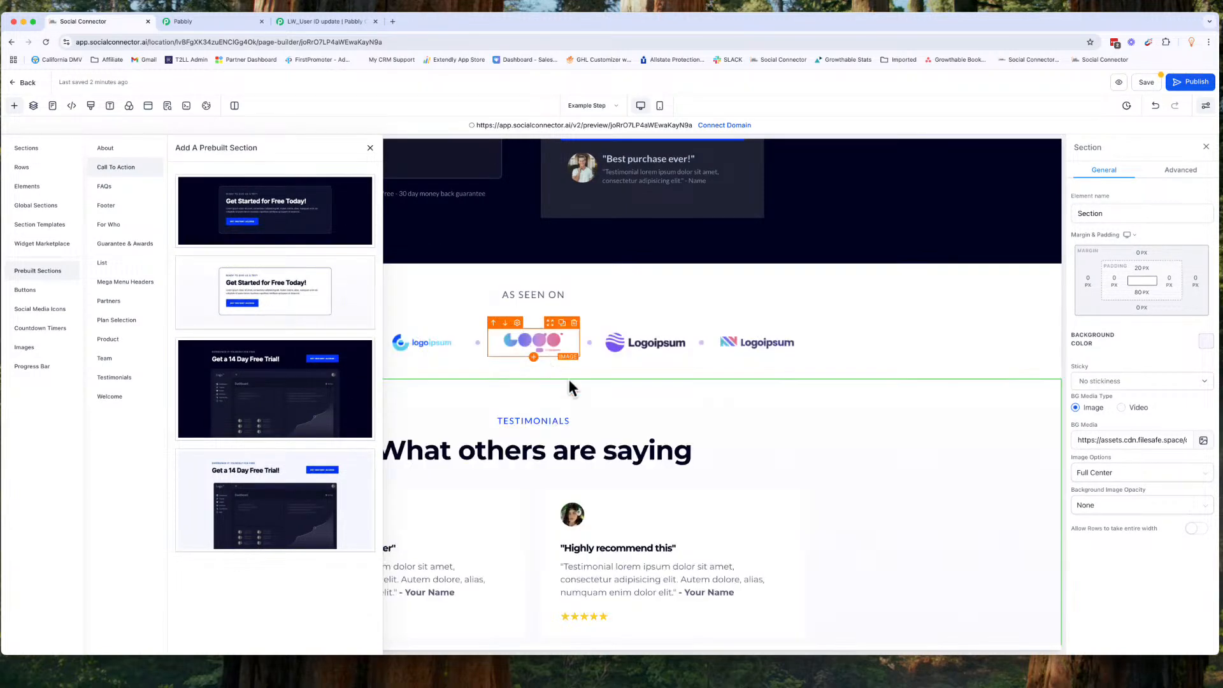
pyautogui.click(371, 147)
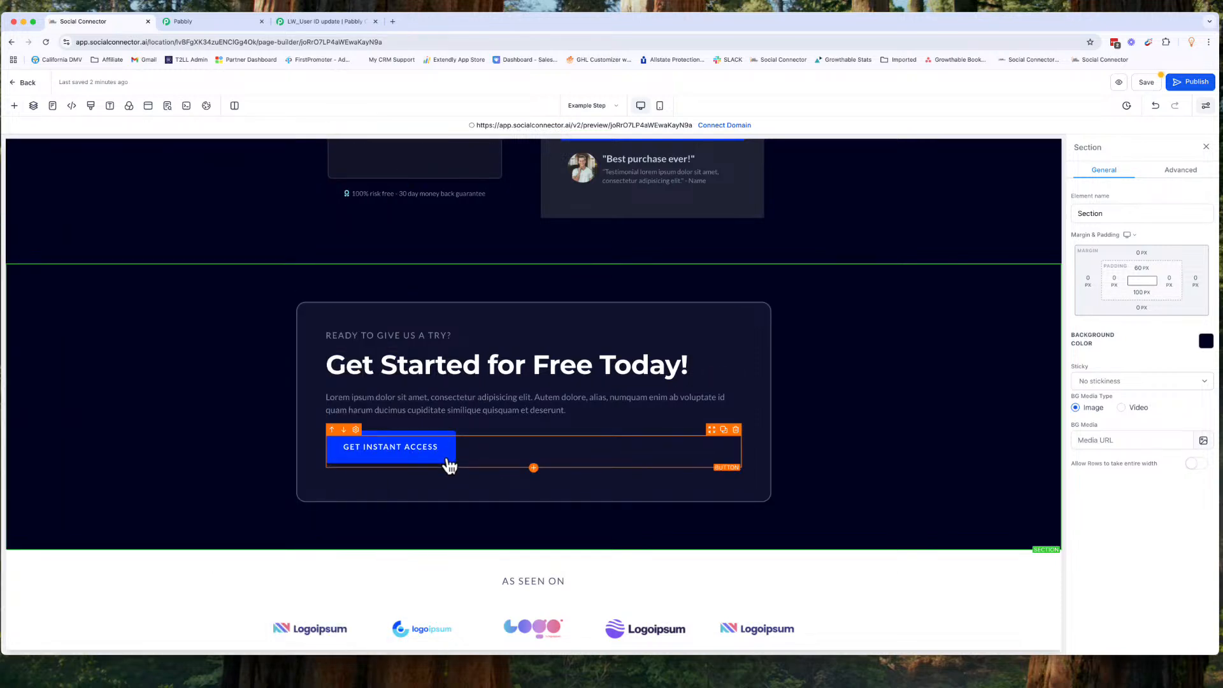
# Step: Replace the call-to-action's Get Instant Access button with a white rounded button from the buttons library
pyautogui.click(736, 430)
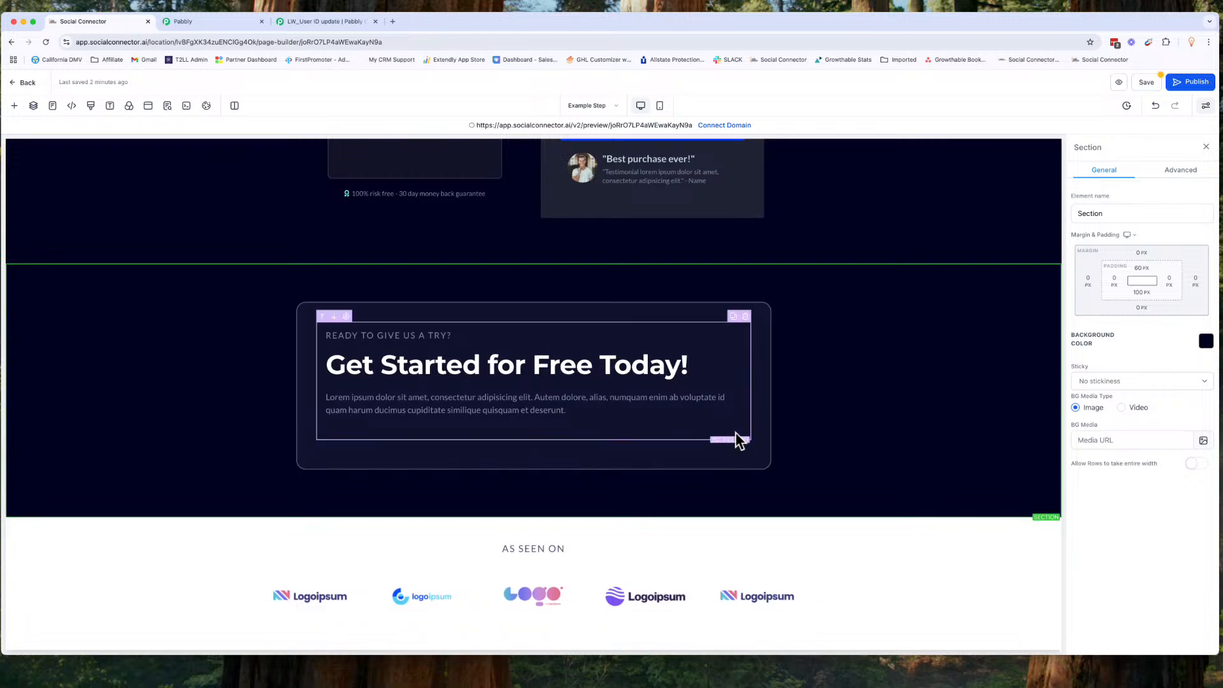
pyautogui.click(16, 106)
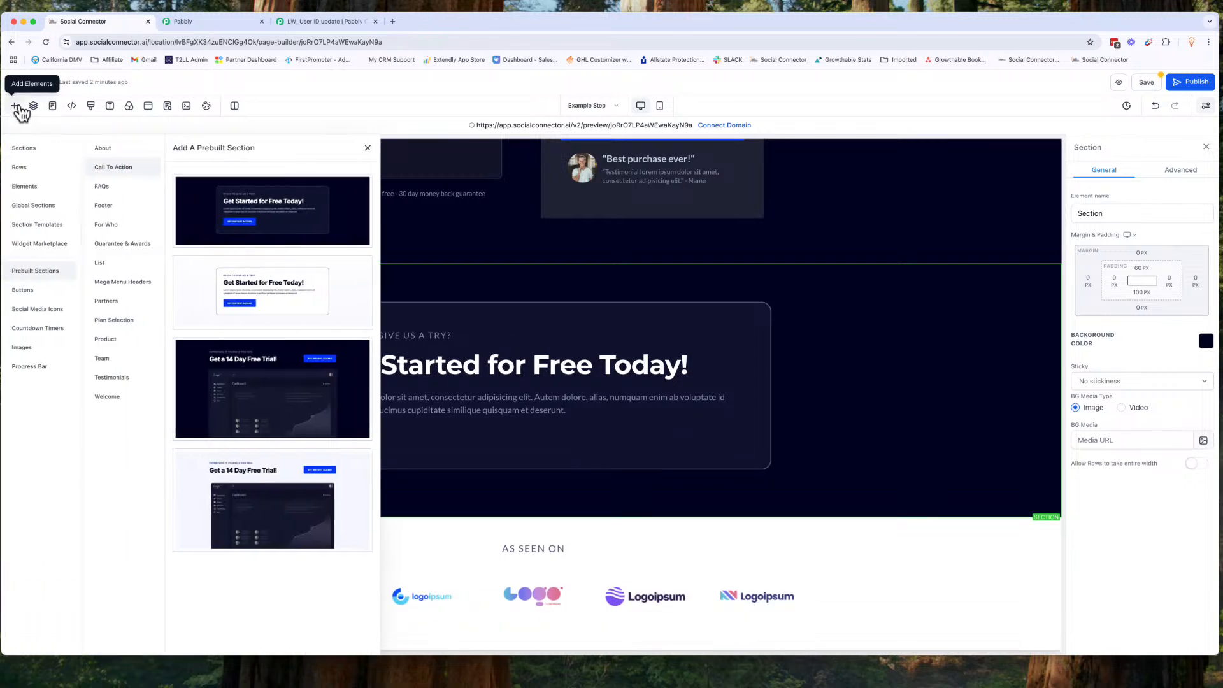
pyautogui.click(25, 291)
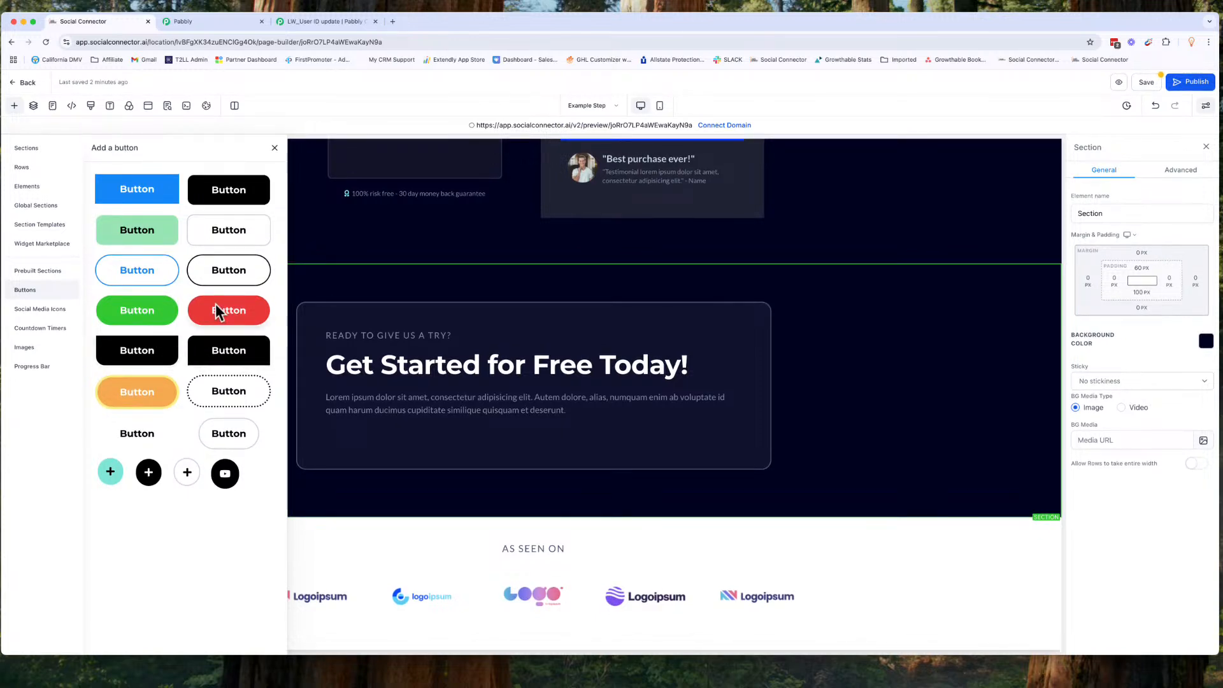
pyautogui.moveTo(220, 270); pyautogui.dragTo(417, 468)
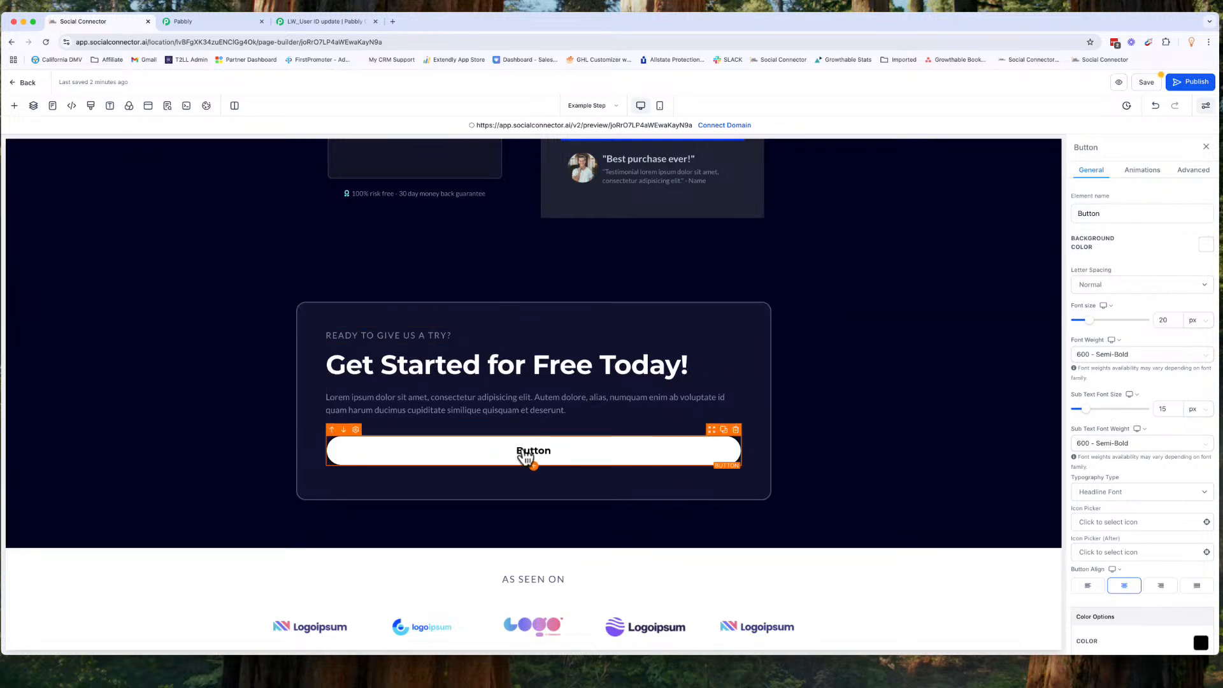
# Step: Browse the social media icons, countdown timers, images and widget marketplace libraries in the add-elements panel
pyautogui.click(14, 105)
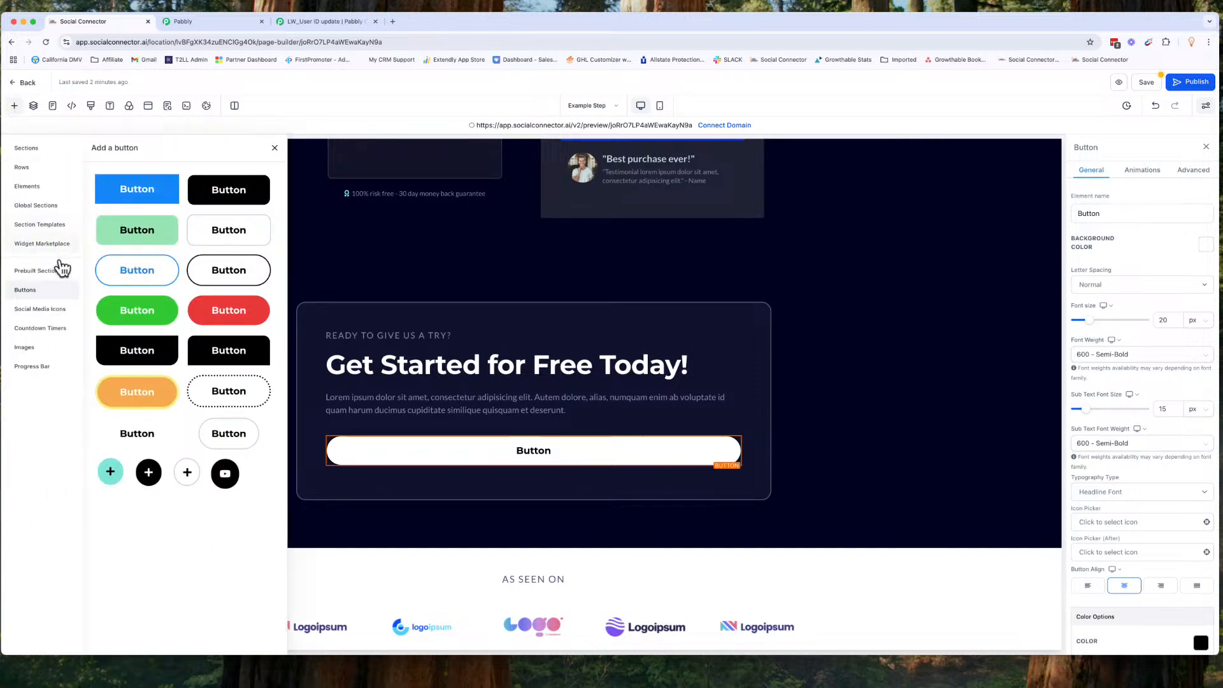
pyautogui.click(50, 310)
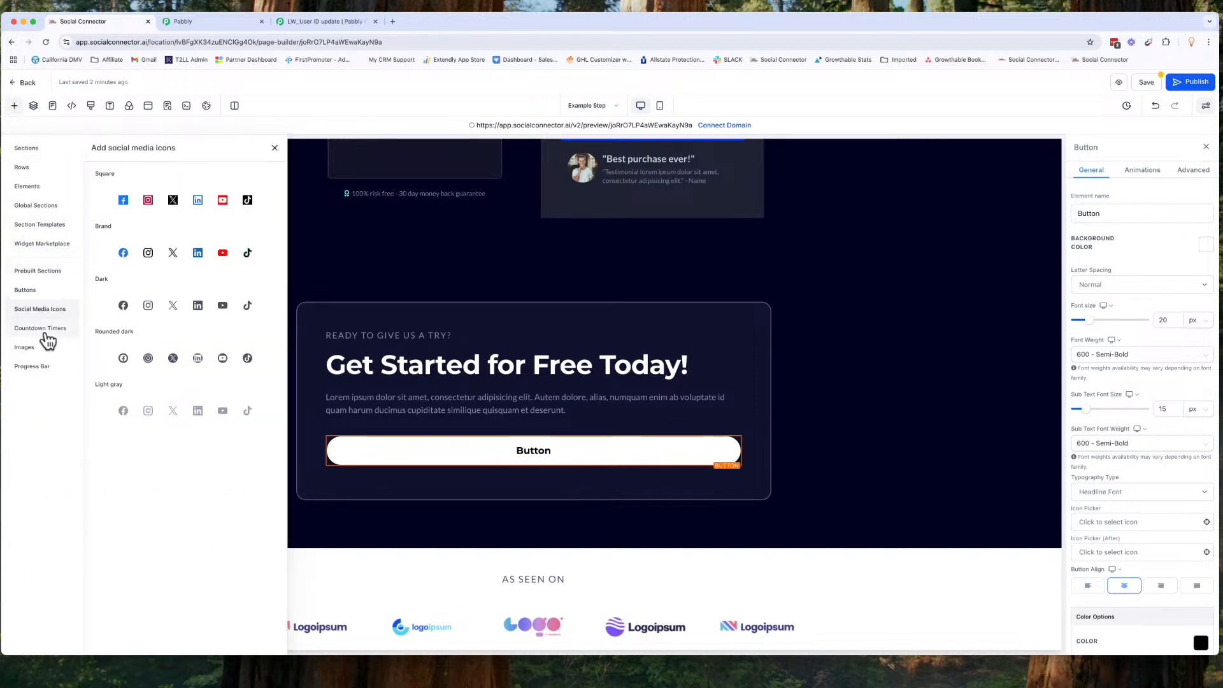
pyautogui.click(47, 331)
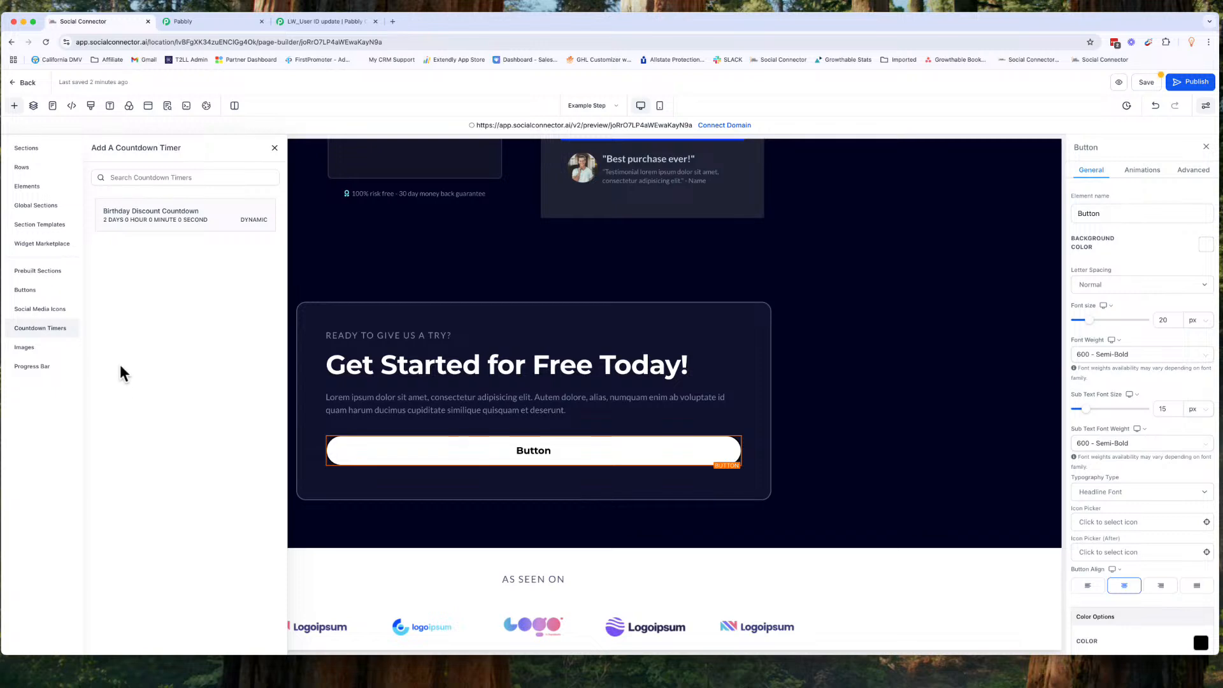
pyautogui.click(29, 349)
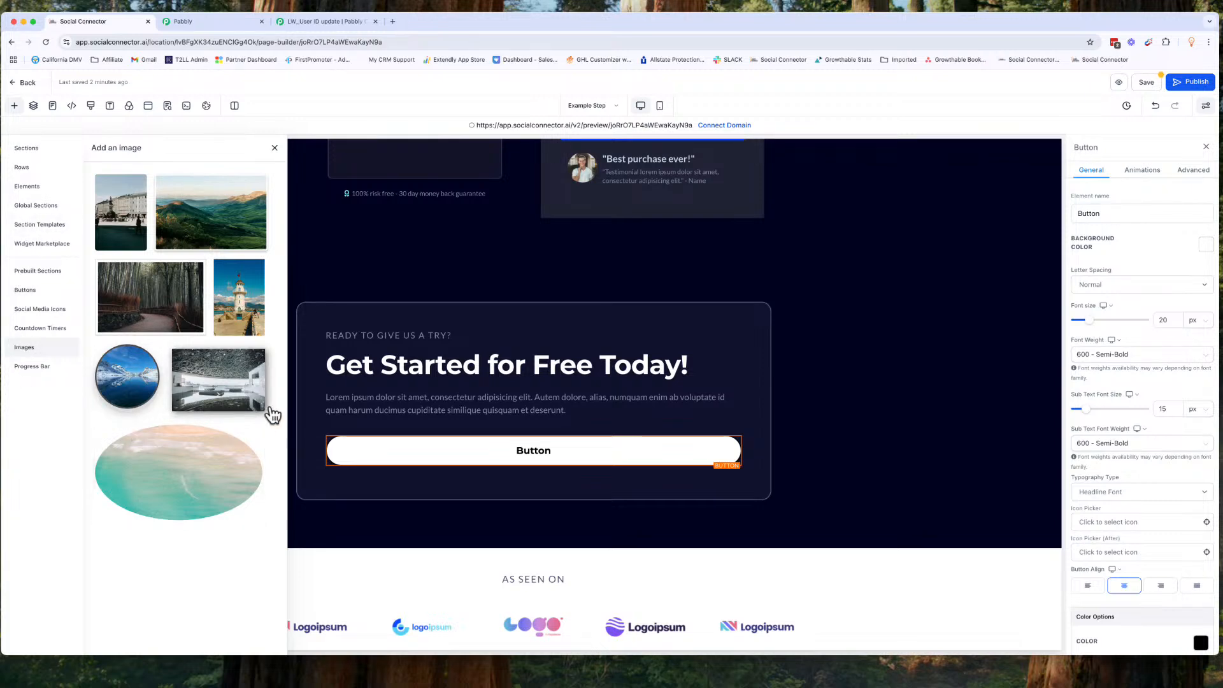
pyautogui.click(55, 250)
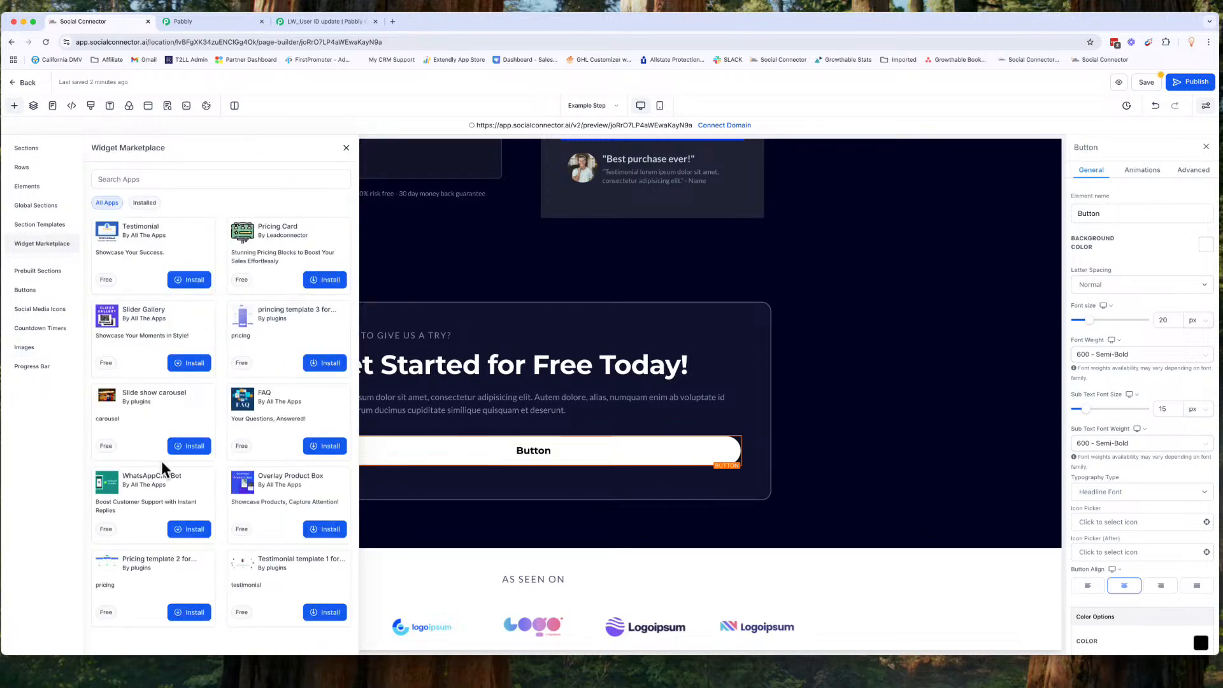
pyautogui.scroll(-3, 162, 460)
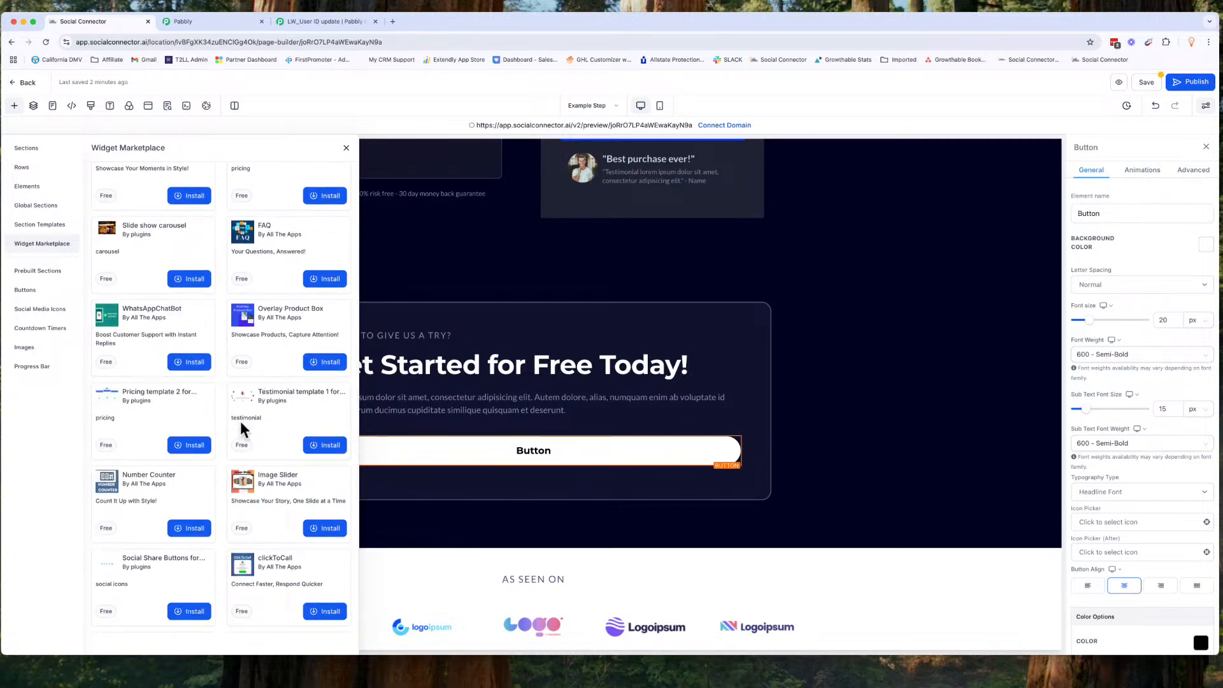
pyautogui.scroll(-2, 239, 422)
pyautogui.scroll(-8, 240, 422)
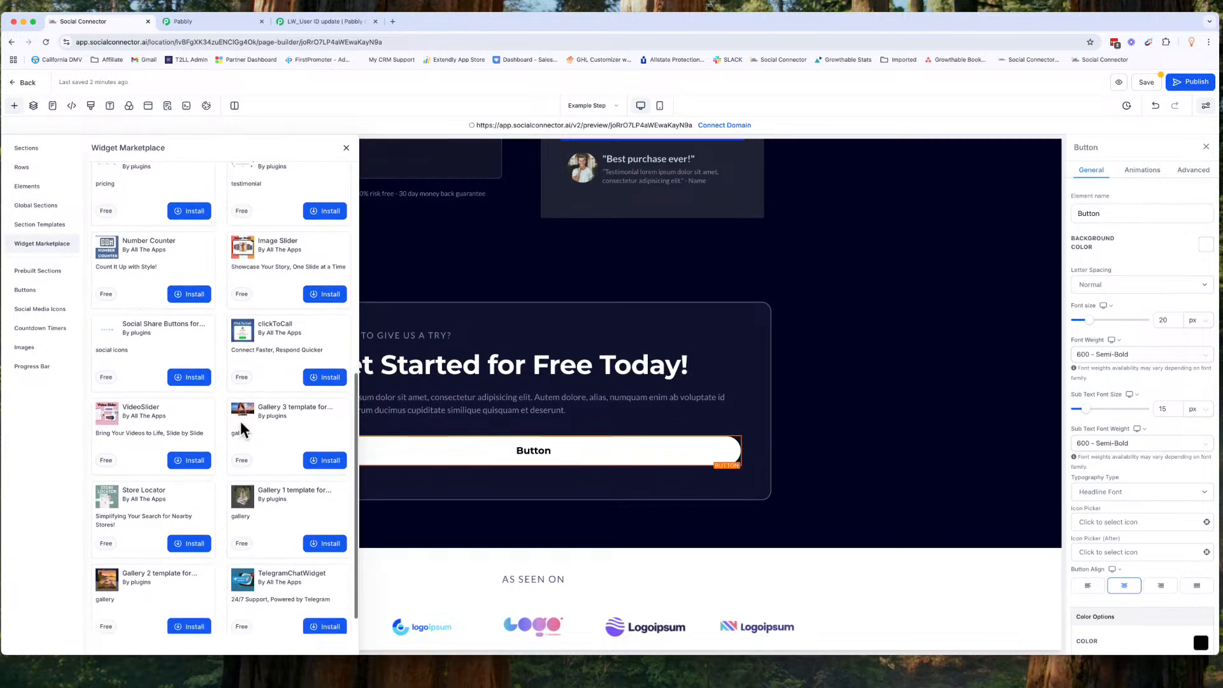
pyautogui.scroll(15, 239, 422)
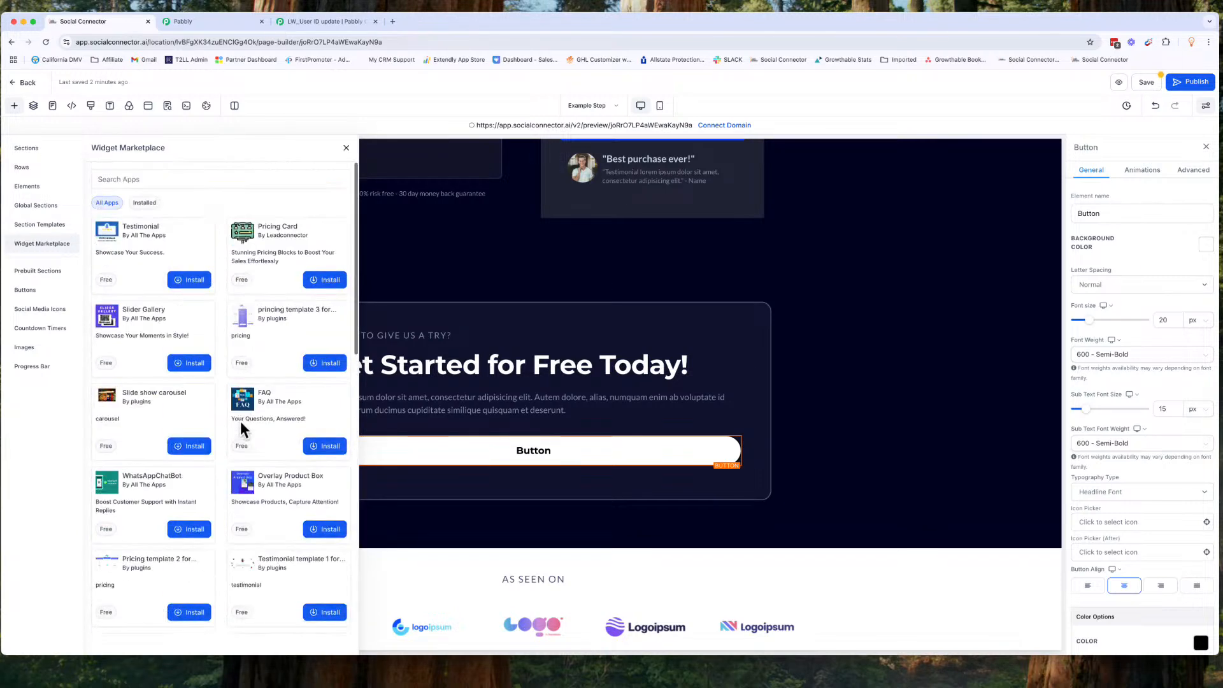
# Step: Search the widget marketplace for 'number' and review the installed and all apps lists before closing the panel
pyautogui.click(161, 176)
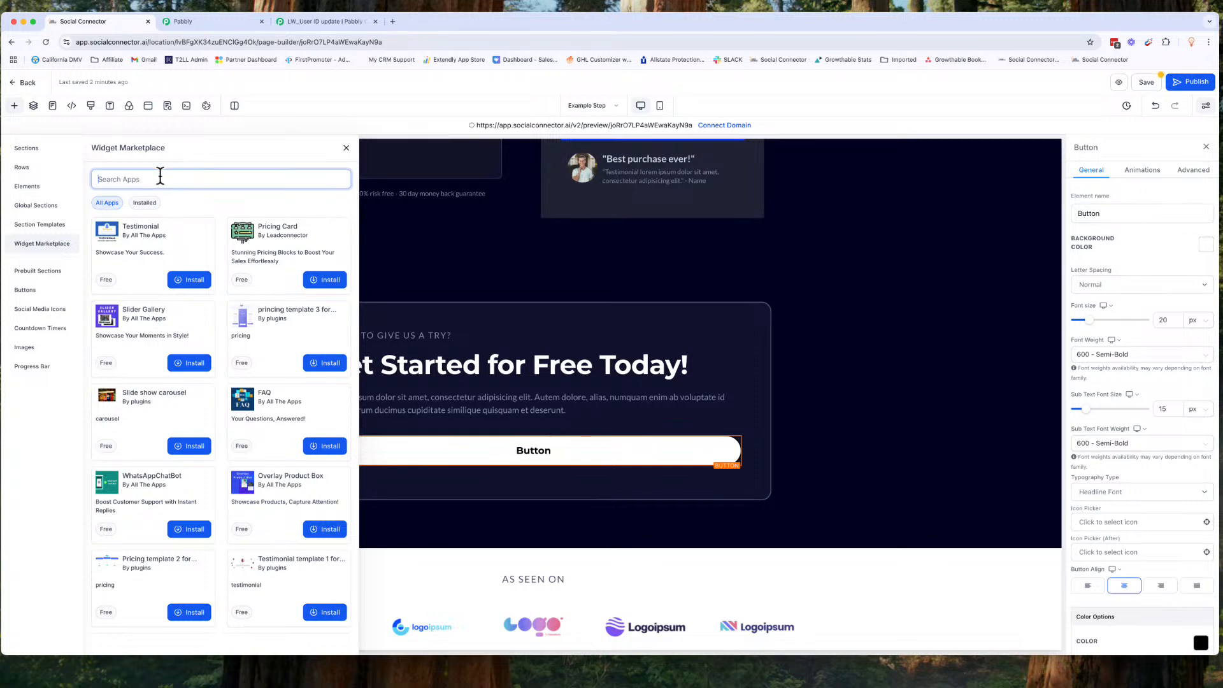
pyautogui.write('number')
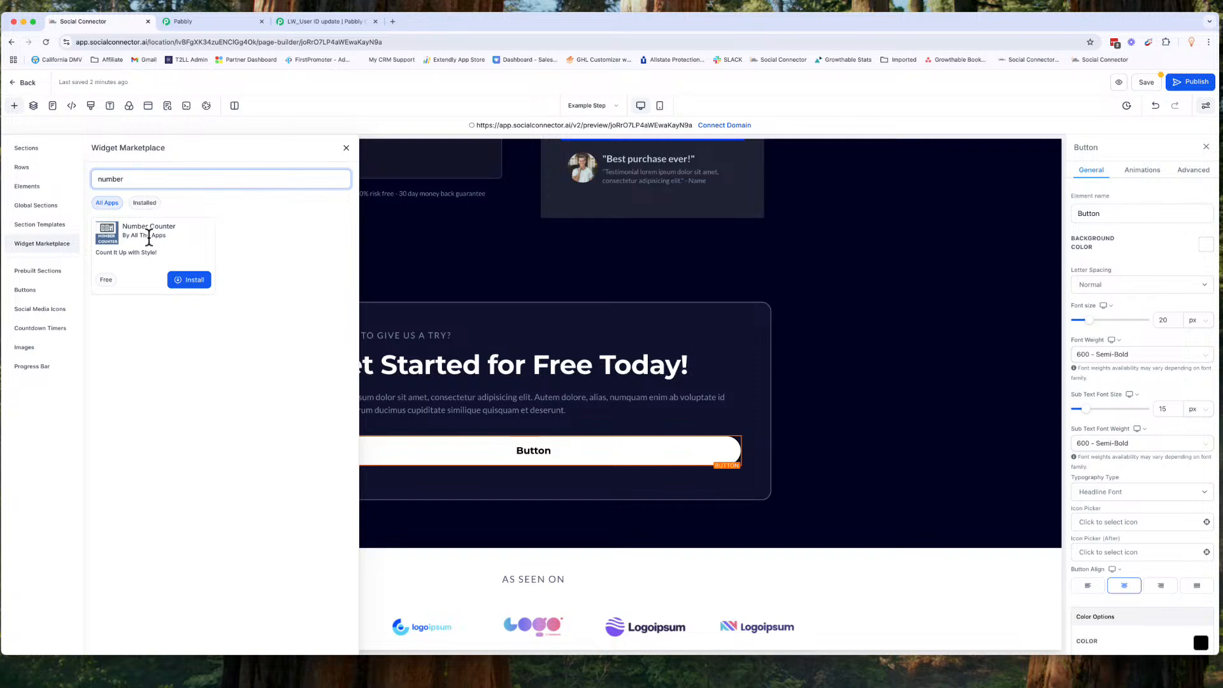
pyautogui.press('Escape')
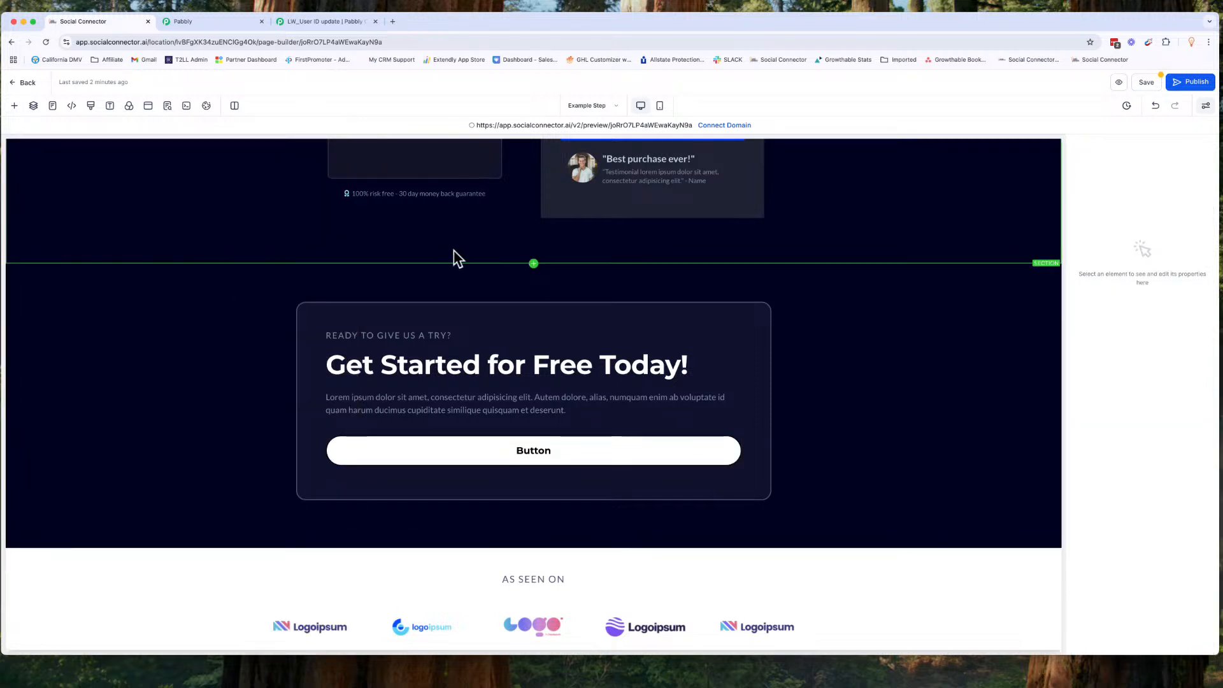
pyautogui.click(14, 106)
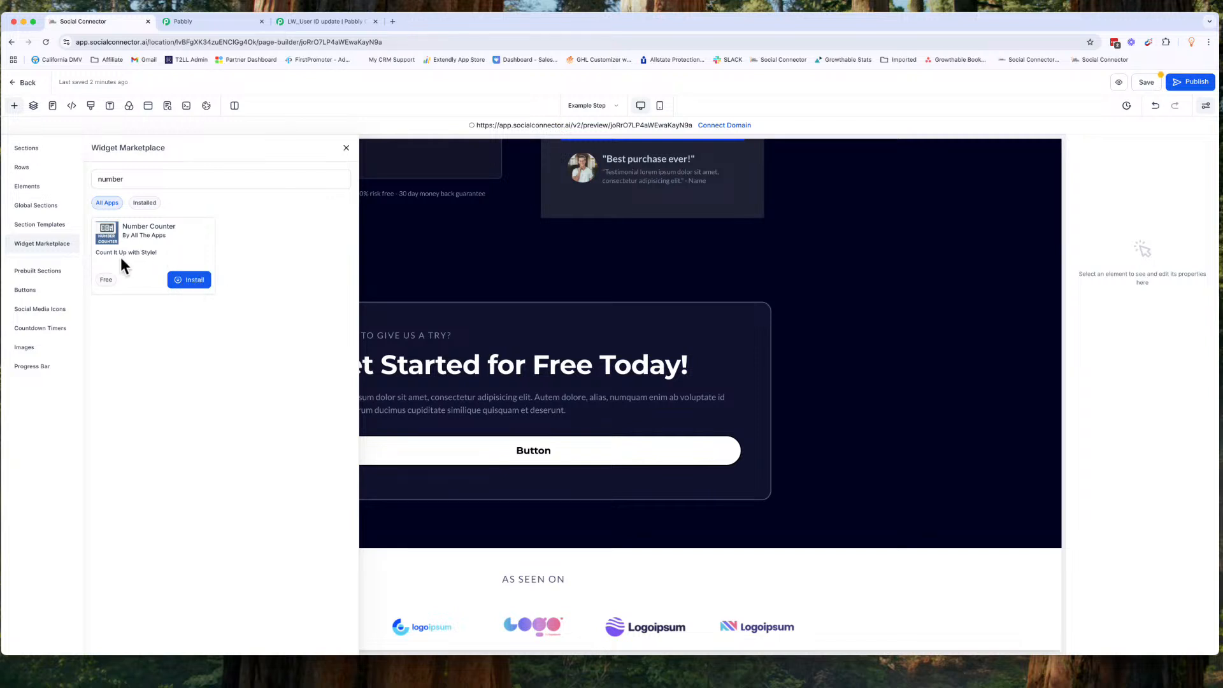
pyautogui.doubleClick(120, 179)
pyautogui.press('BackSpace')
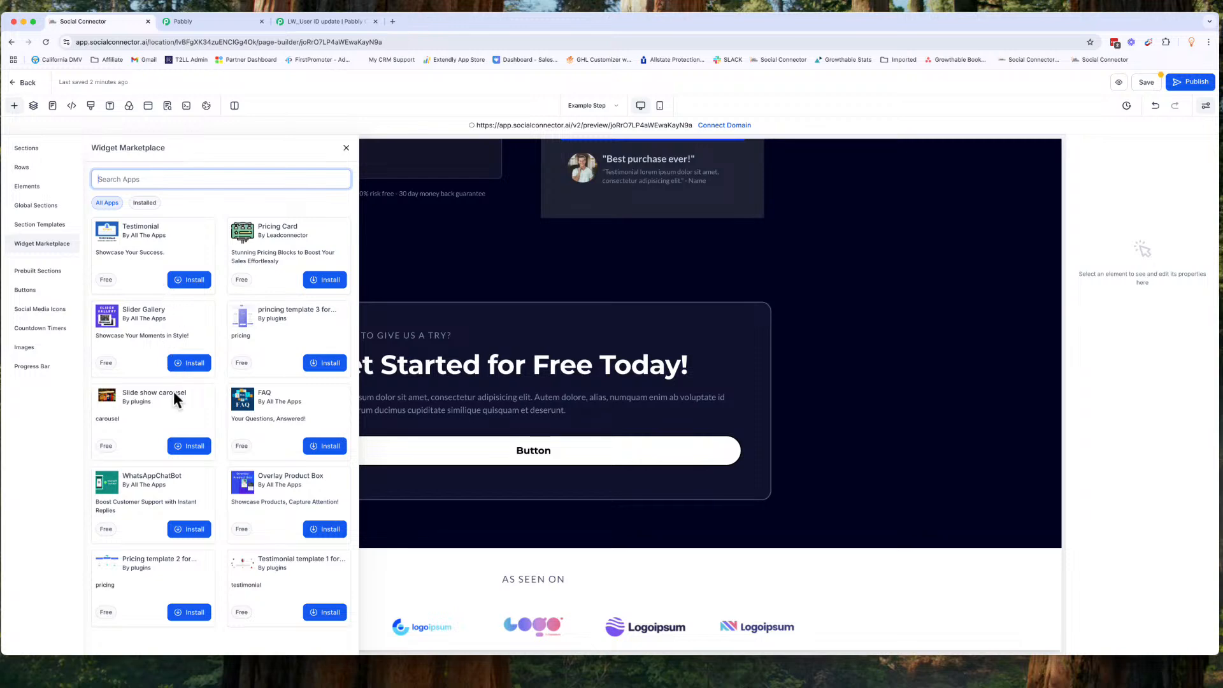
pyautogui.scroll(-9, 174, 391)
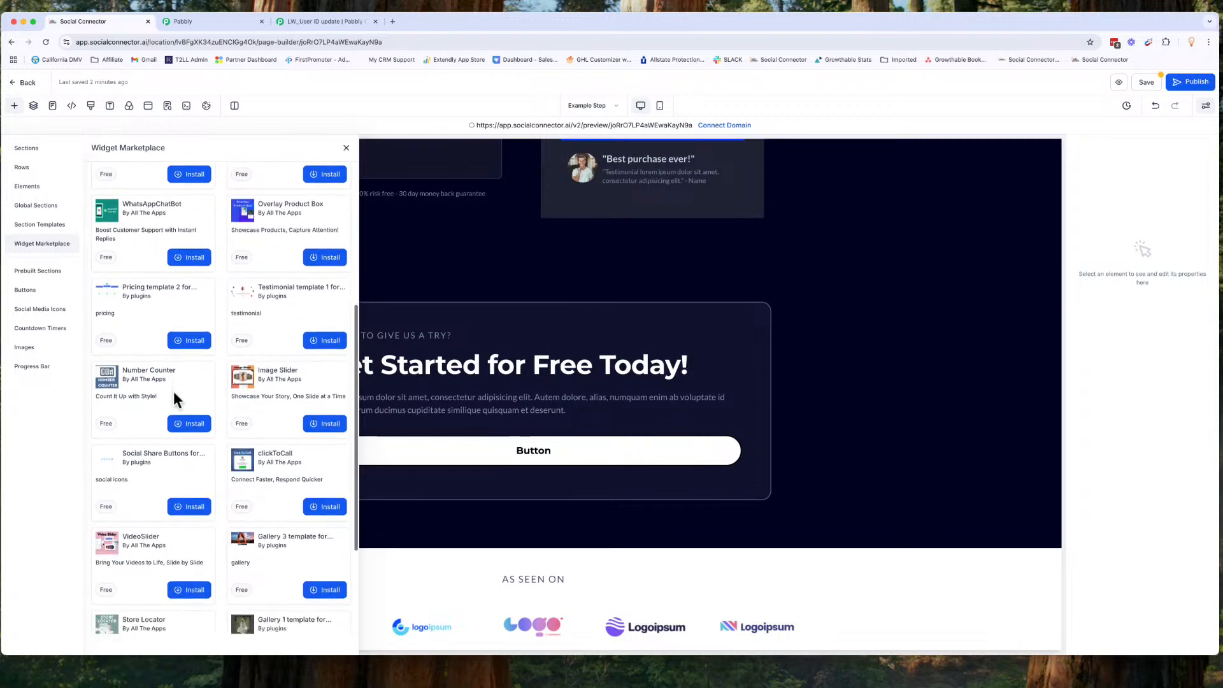
pyautogui.scroll(-5, 173, 391)
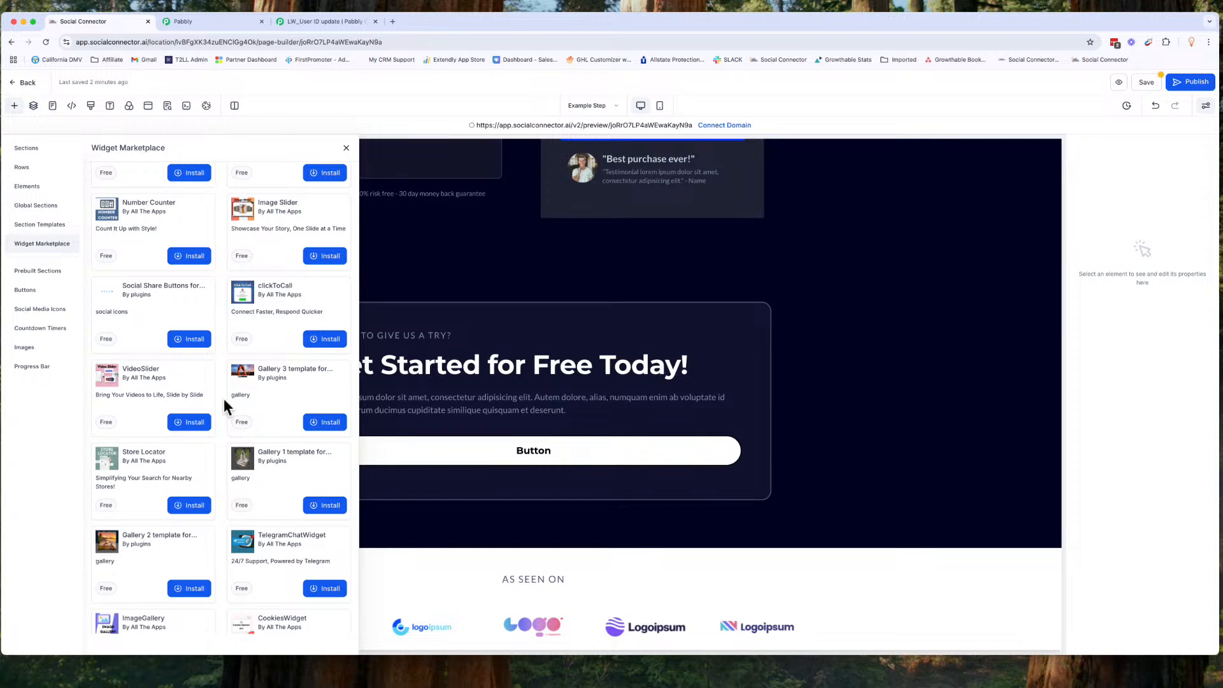
pyautogui.scroll(15, 223, 399)
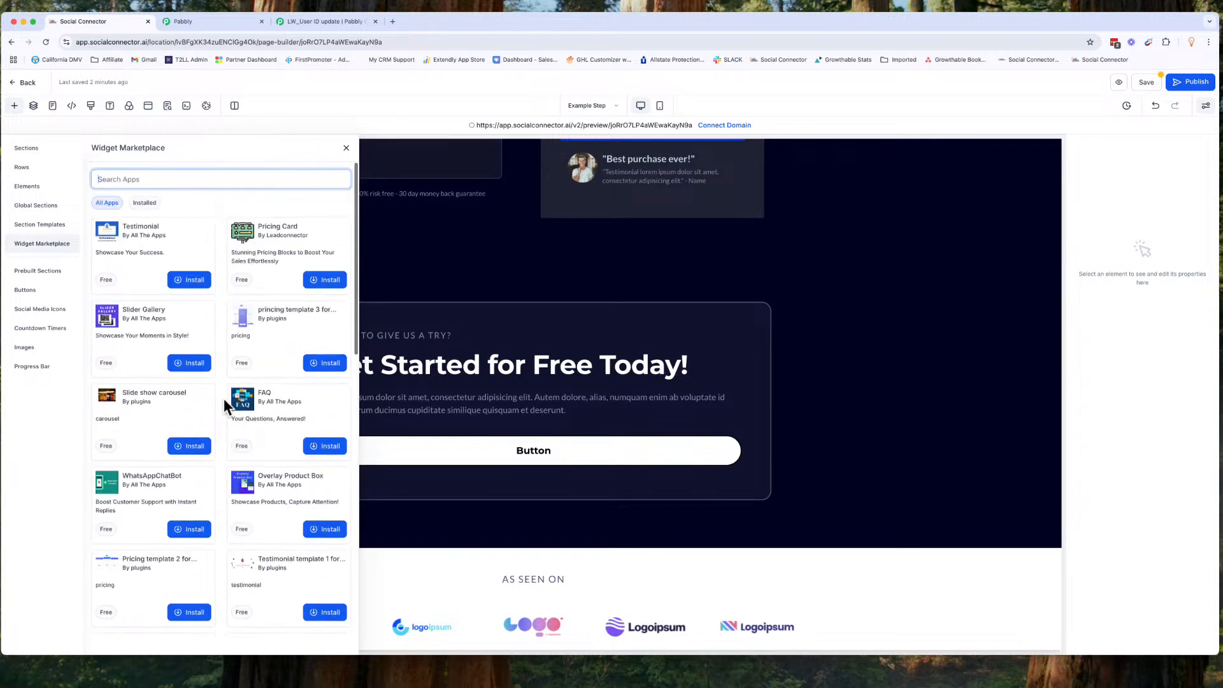
pyautogui.click(144, 203)
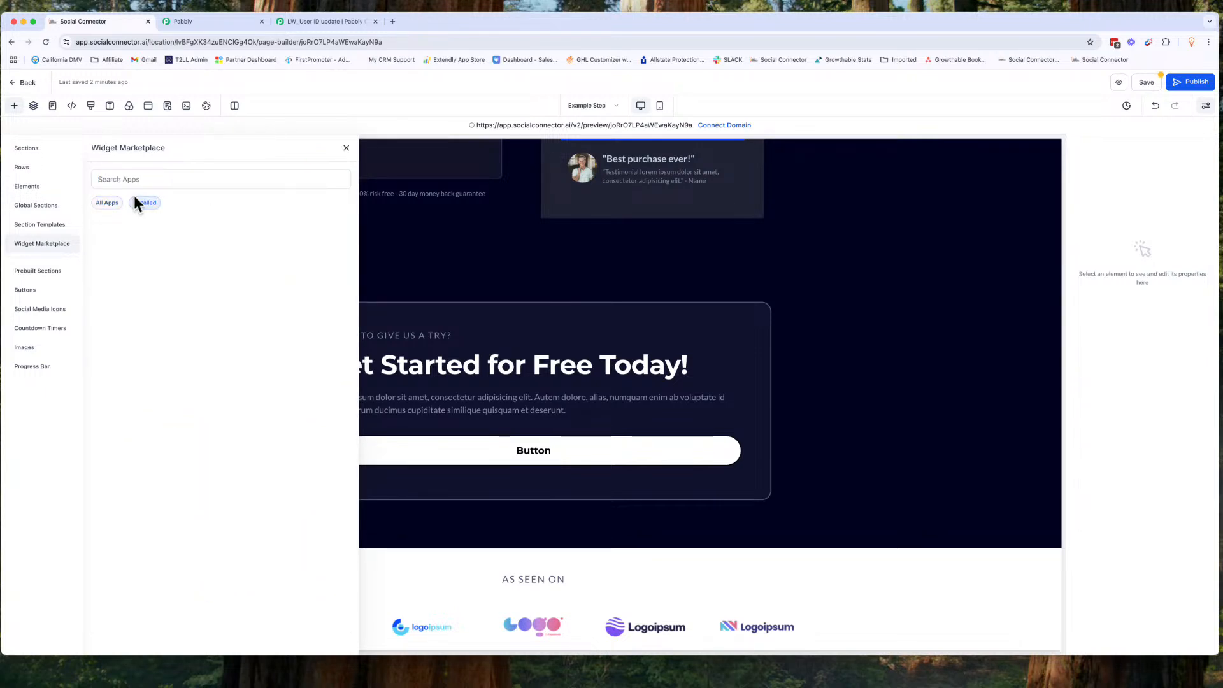
pyautogui.click(109, 202)
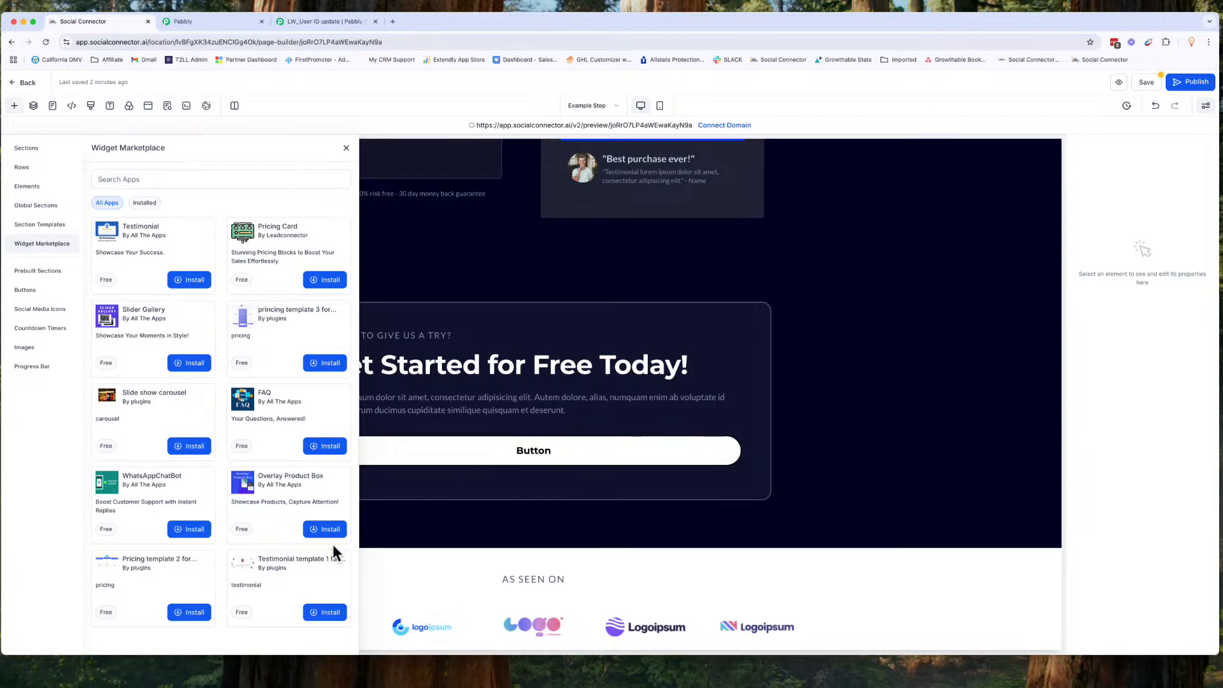
pyautogui.click(347, 148)
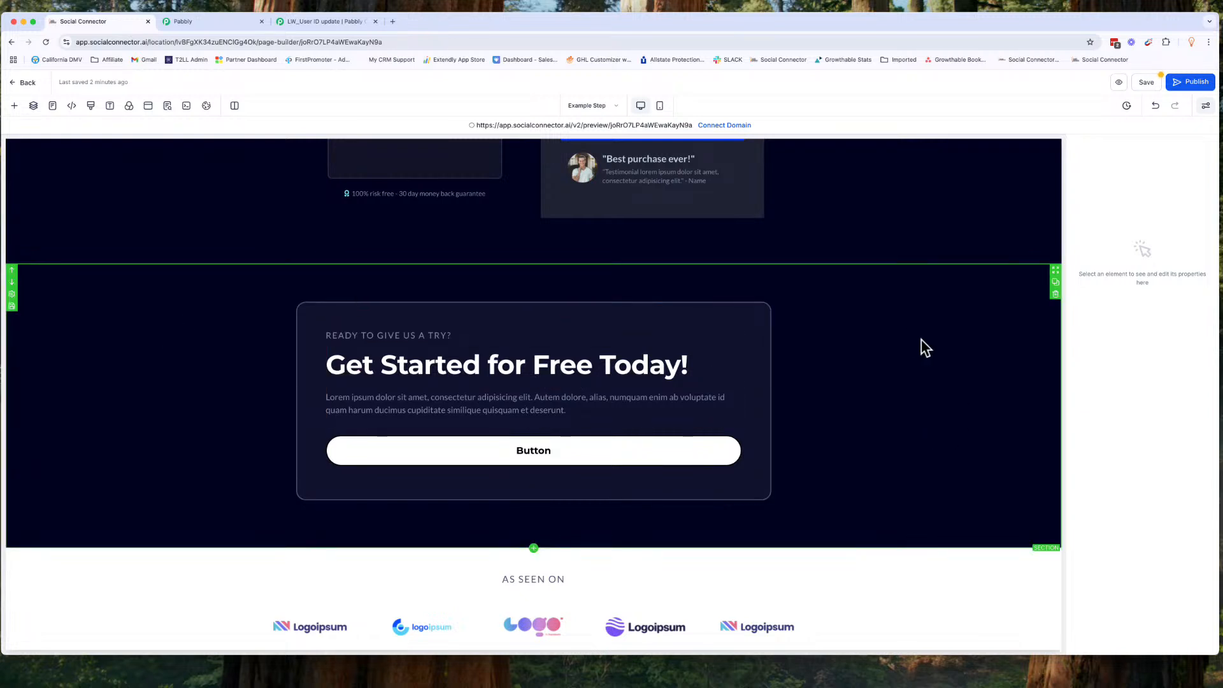
# Step: Save the Get Started call-to-action section as a template asset named 'Call To Action'
pyautogui.click(927, 403)
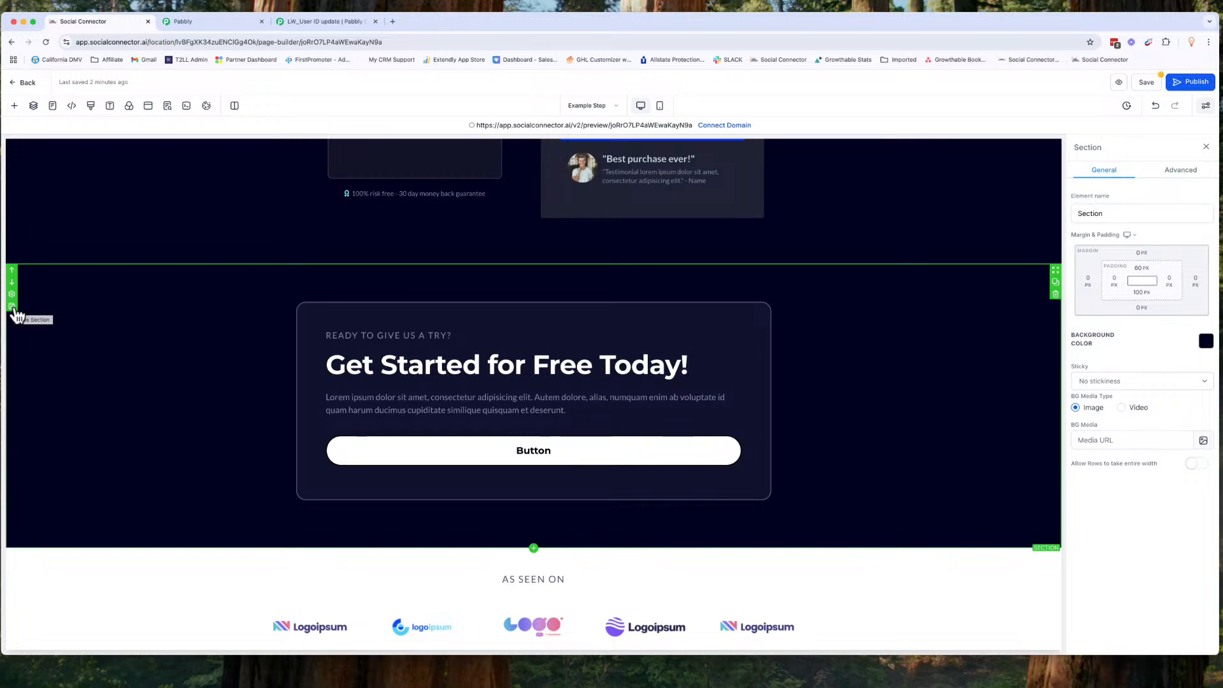
pyautogui.click(12, 308)
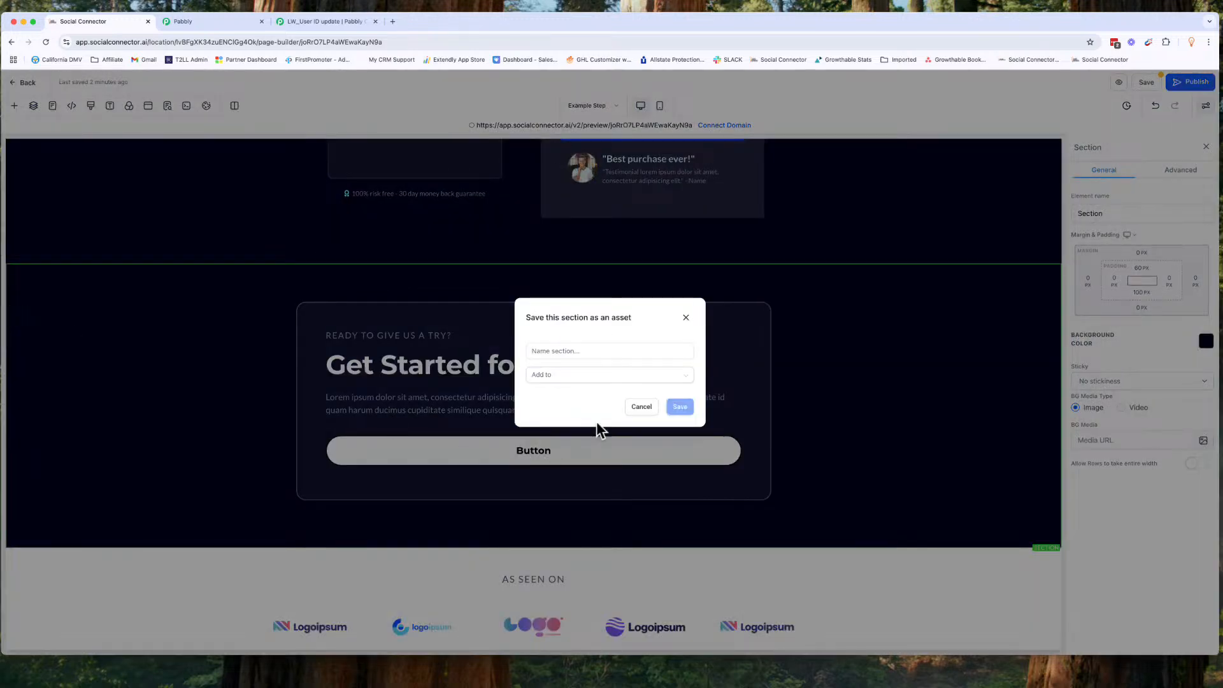
pyautogui.click(567, 377)
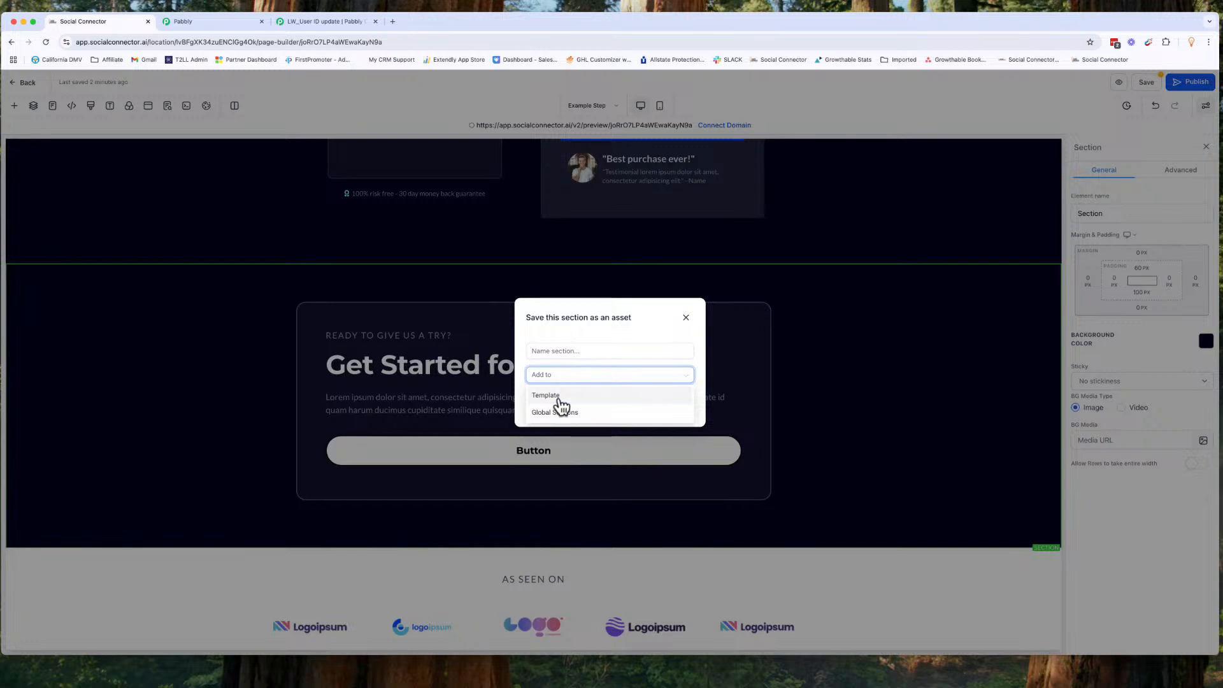
pyautogui.click(570, 351)
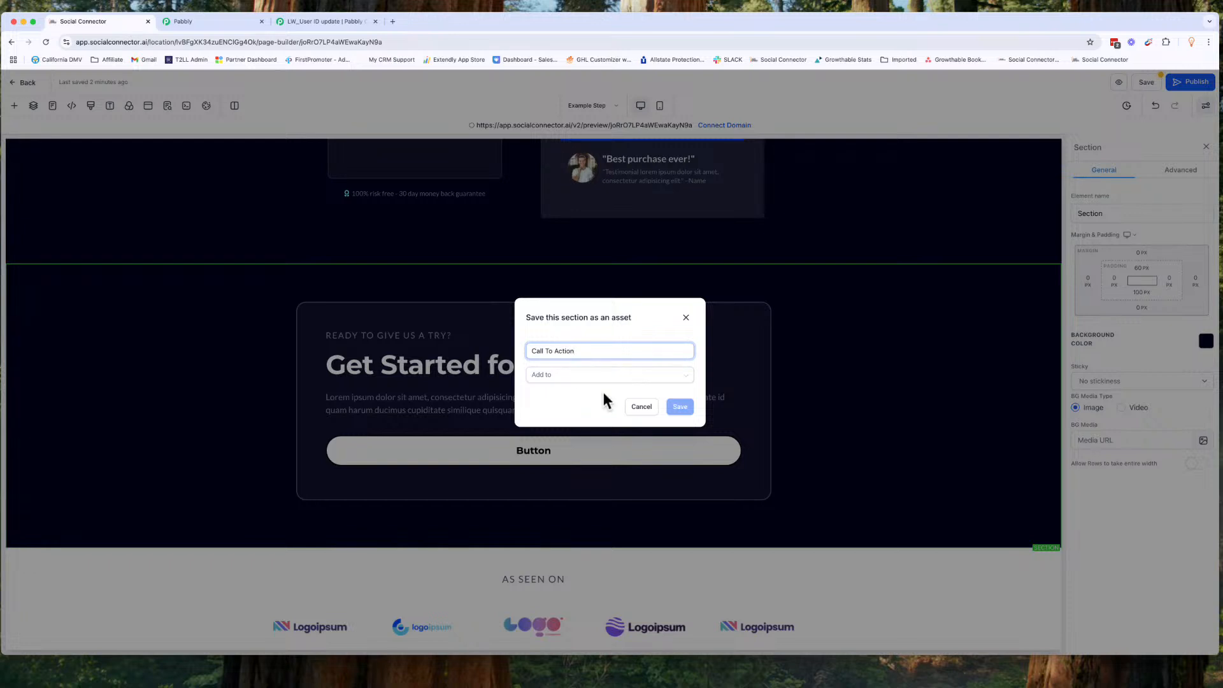
pyautogui.click(576, 375)
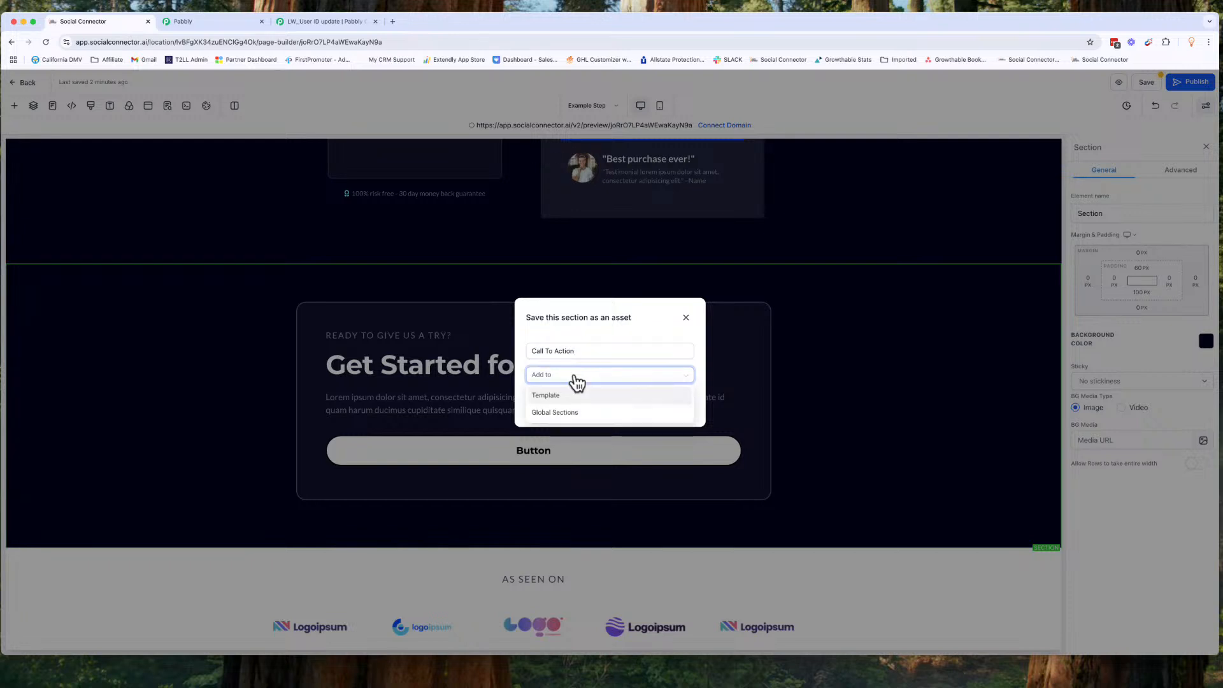
pyautogui.click(575, 400)
pyautogui.click(575, 399)
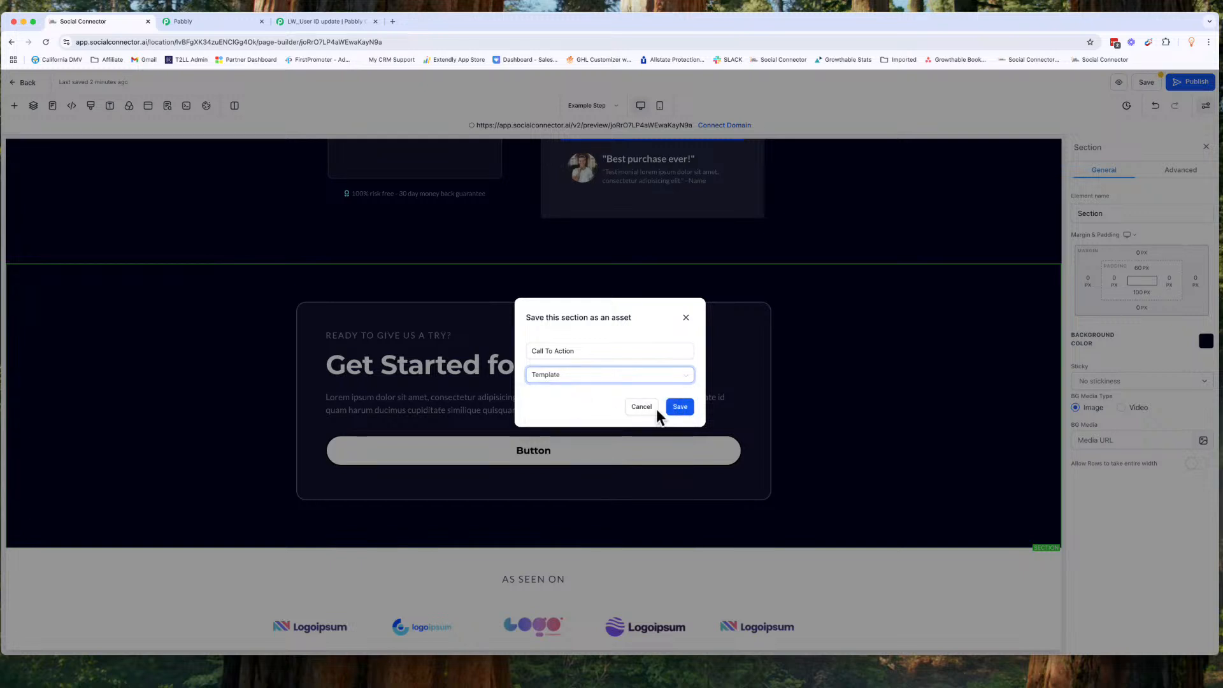
pyautogui.click(680, 408)
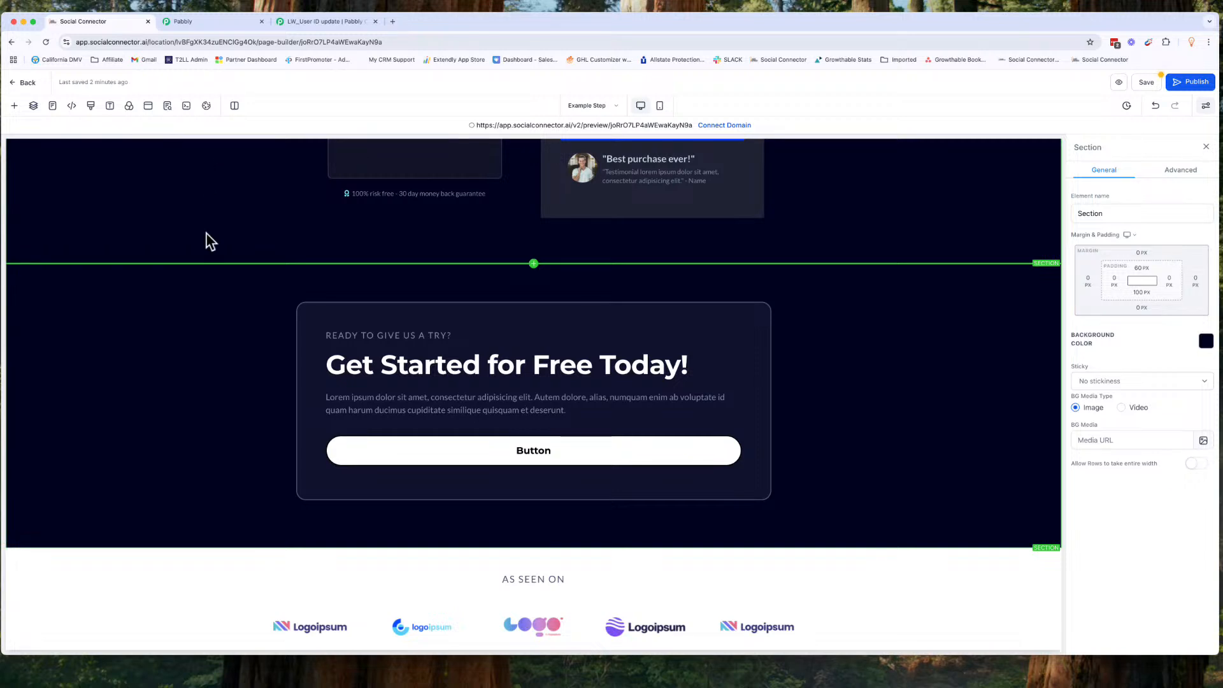
# Step: Insert the saved 'Call To Action' section template below the existing call-to-action section
pyautogui.click(14, 106)
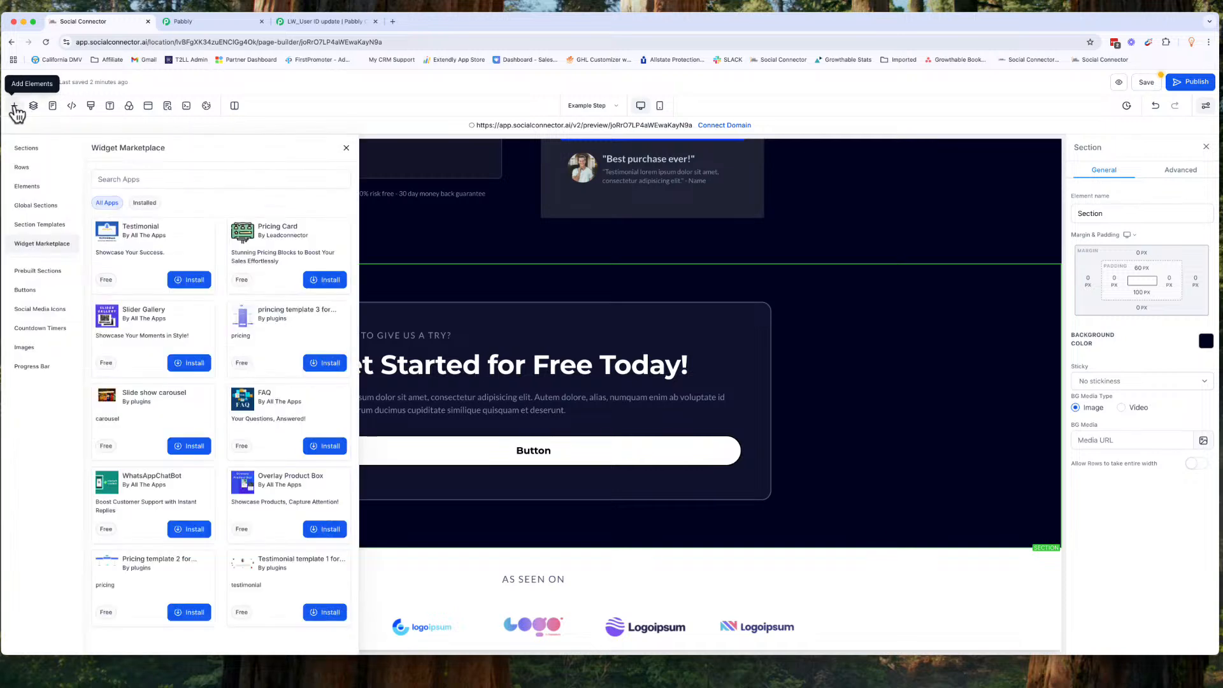
pyautogui.click(41, 227)
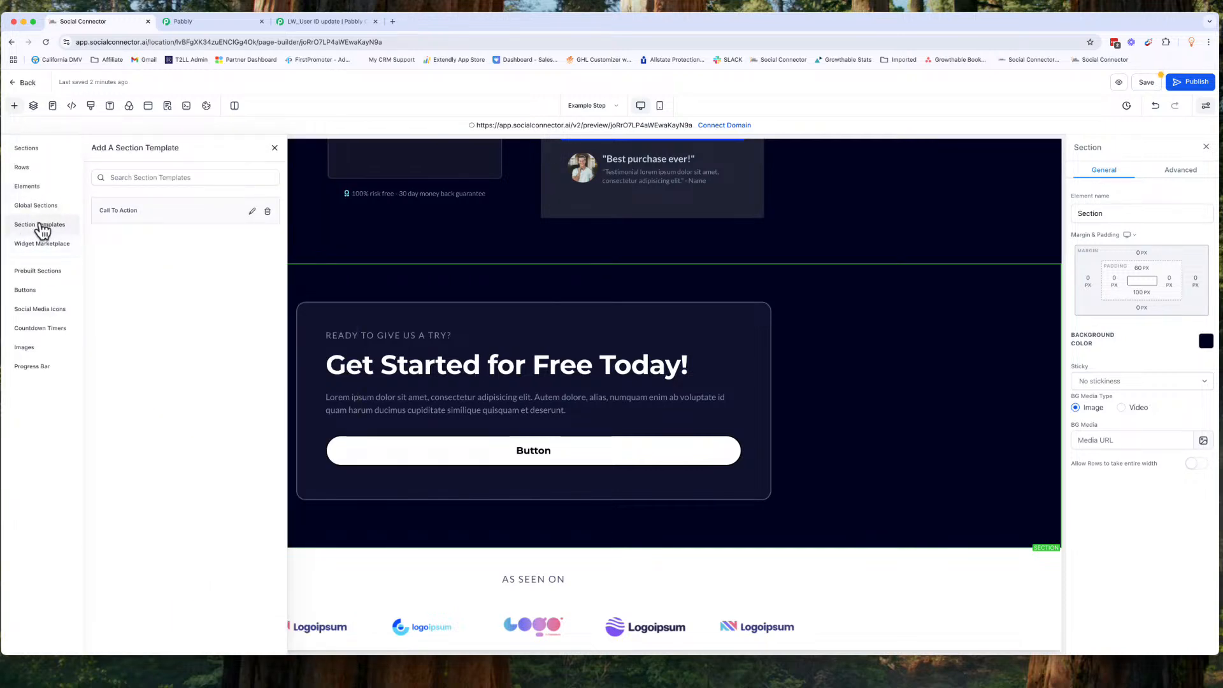
pyautogui.moveTo(140, 211); pyautogui.dragTo(460, 297)
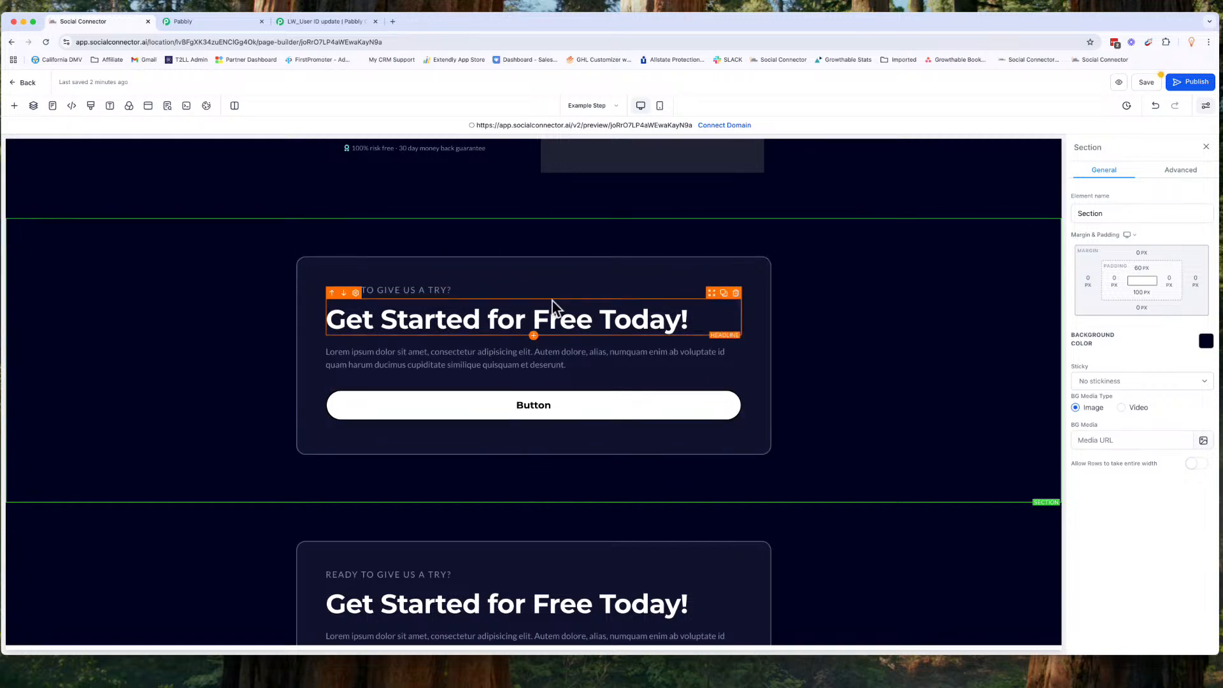
# Step: Delete the saved 'Call To Action' template from the section templates library
pyautogui.scroll(15, 553, 300)
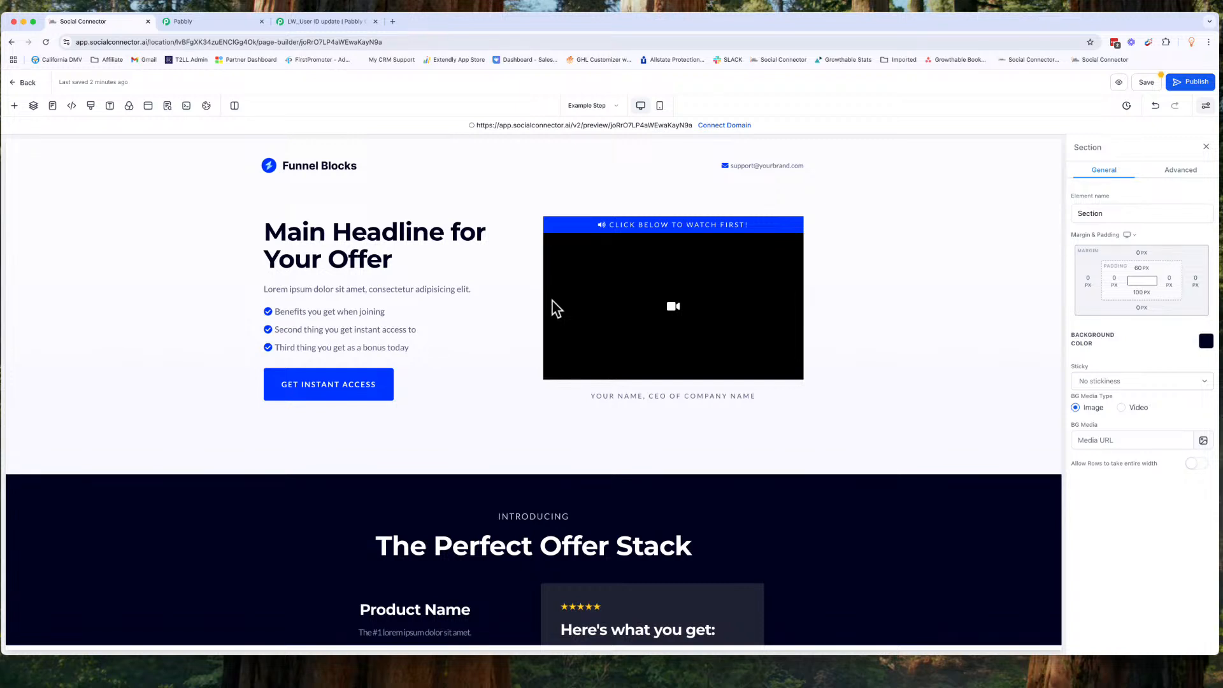
pyautogui.click(14, 107)
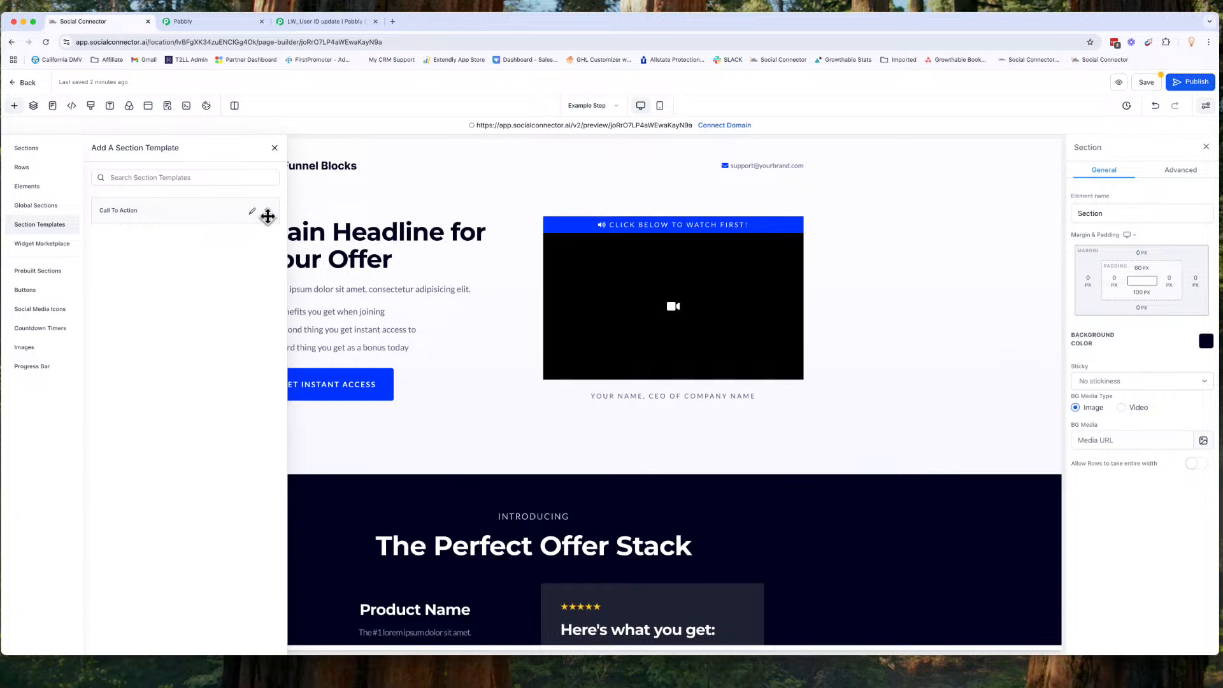
pyautogui.click(268, 213)
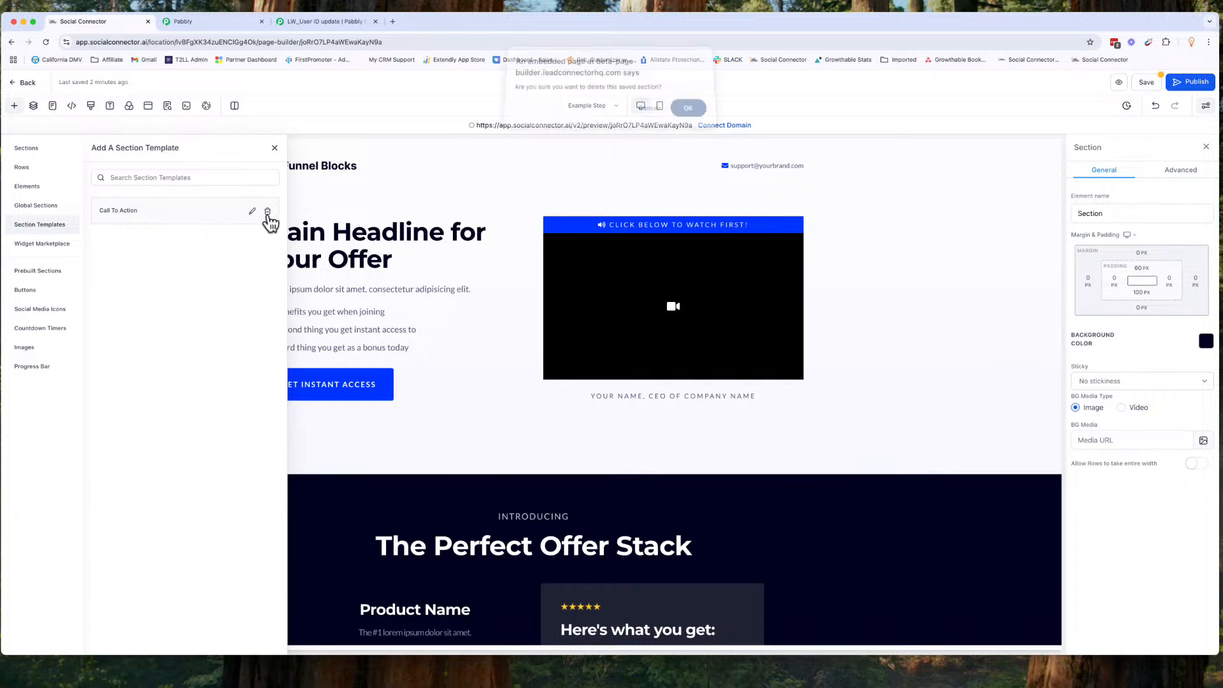
pyautogui.click(688, 115)
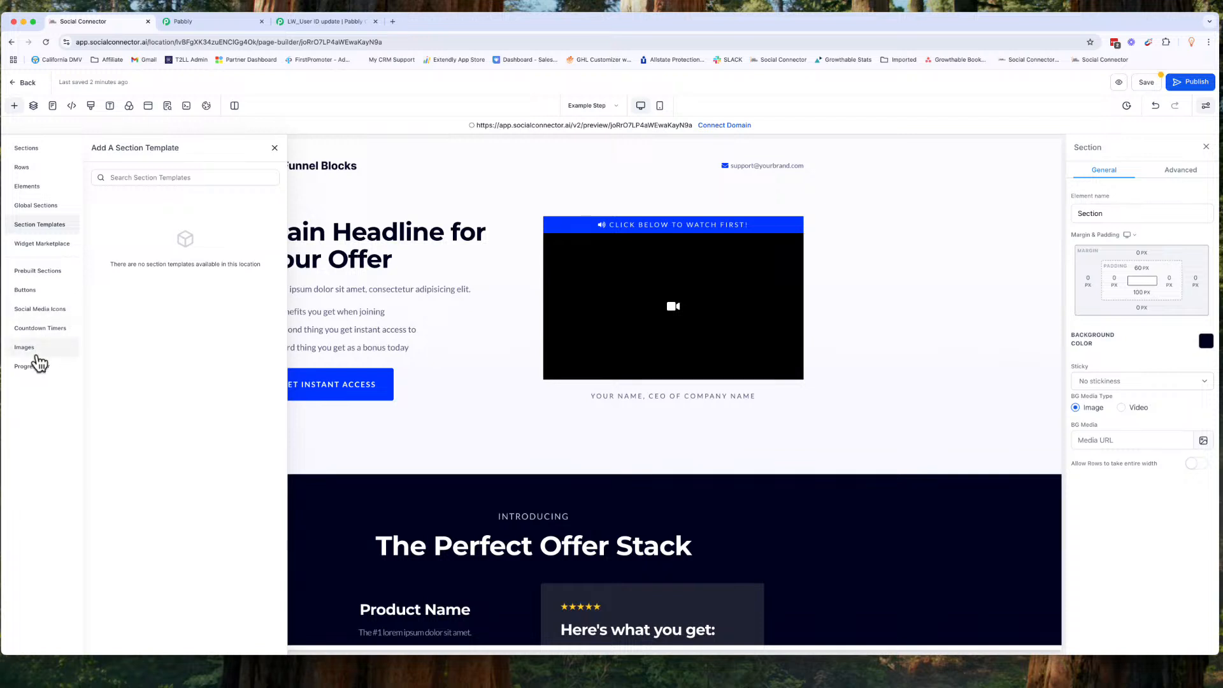
# Step: Browse the prebuilt Mega Menu Headers sections
pyautogui.click(38, 275)
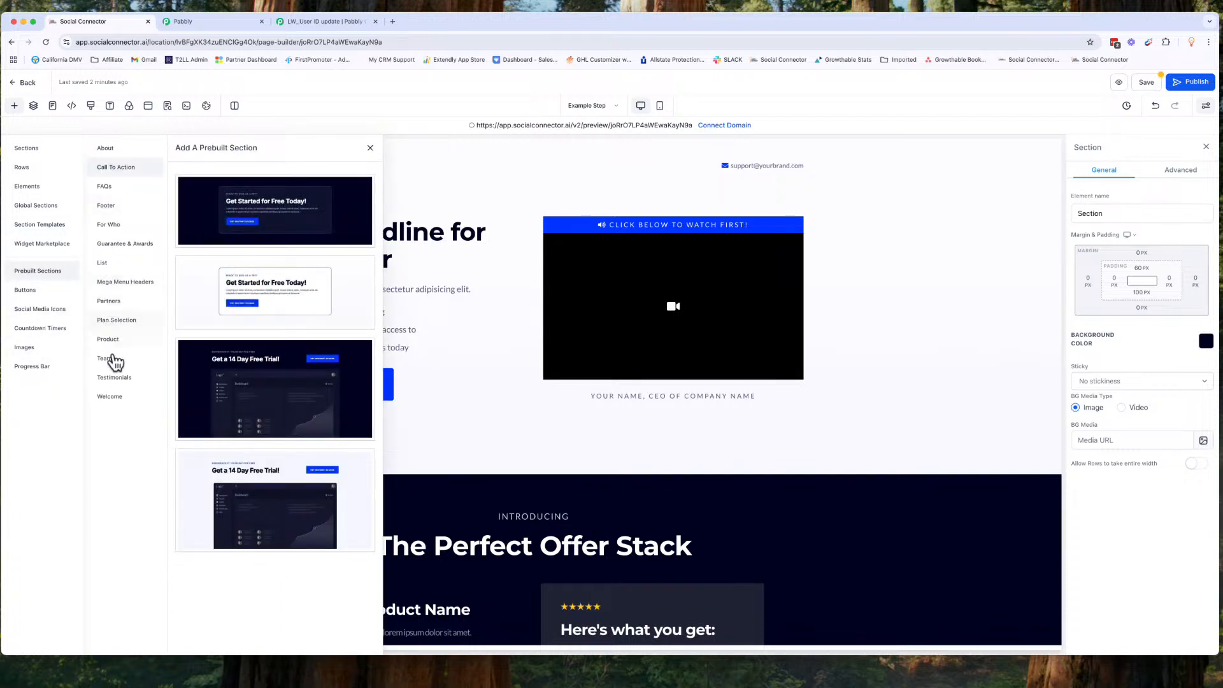
pyautogui.click(121, 281)
pyautogui.click(119, 284)
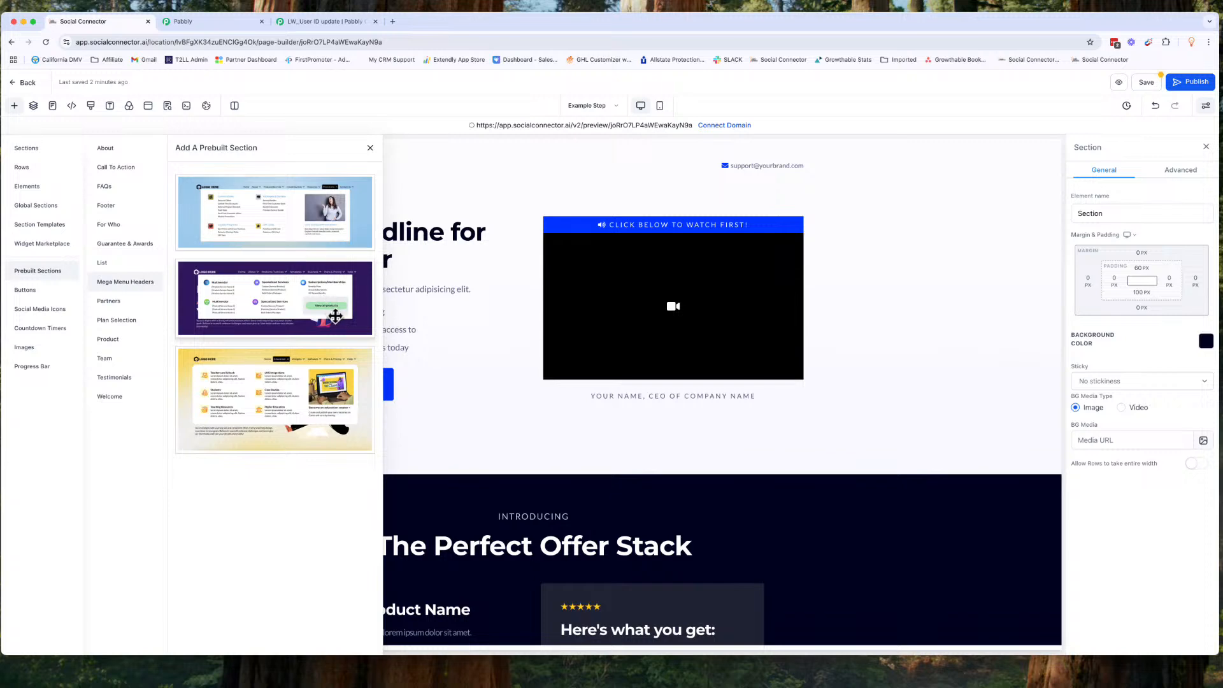
# Step: Insert the second Mega Menu Headers prebuilt section at the top of the page and close the section panel
pyautogui.moveTo(277, 282); pyautogui.dragTo(560, 260)
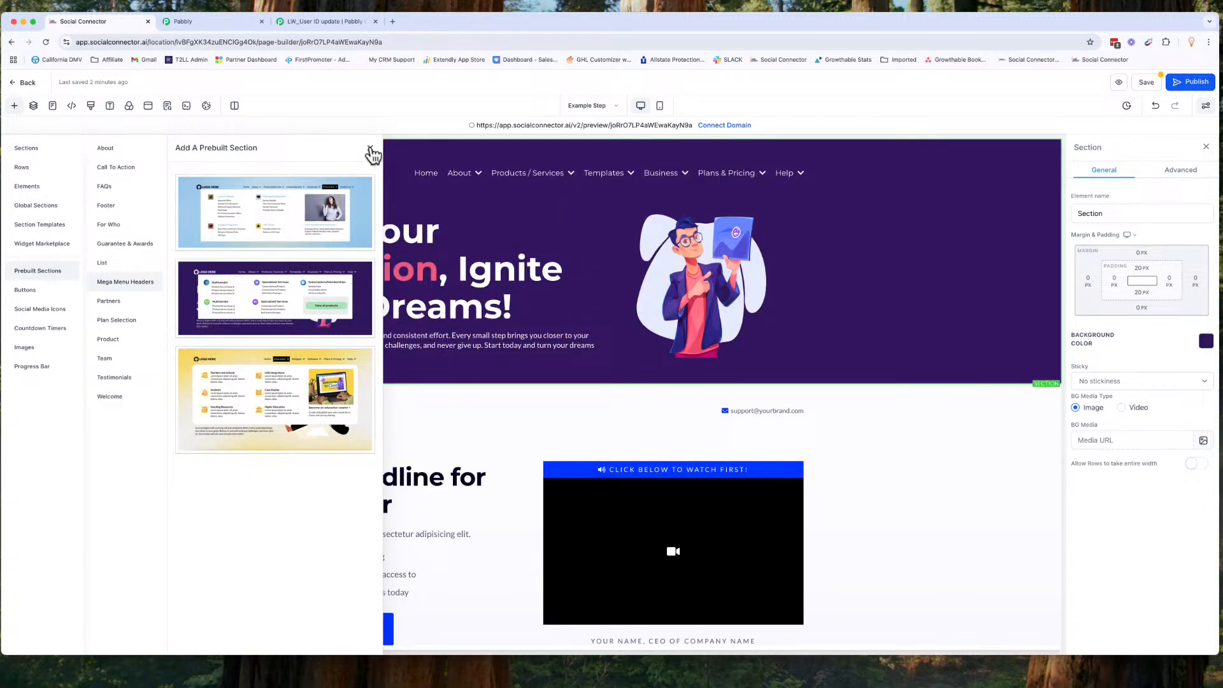
pyautogui.click(371, 148)
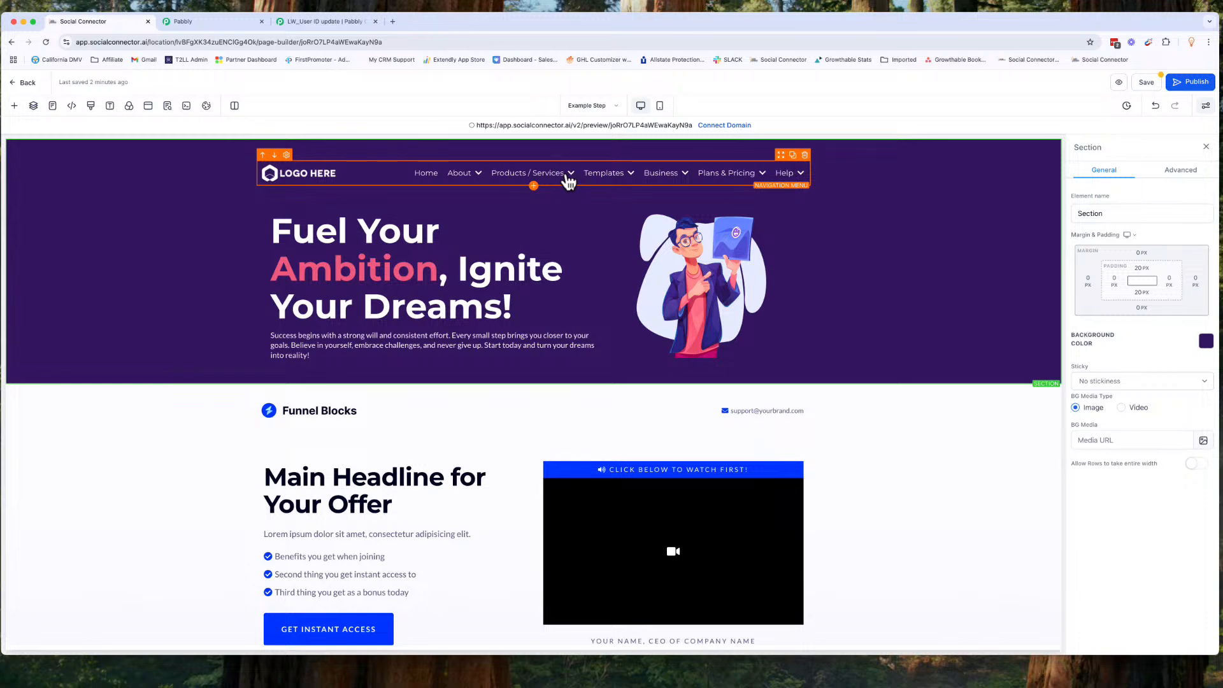
# Step: Examine the header's navigation menu dropdowns and the settings of its Products / Services menu item
pyautogui.click(568, 182)
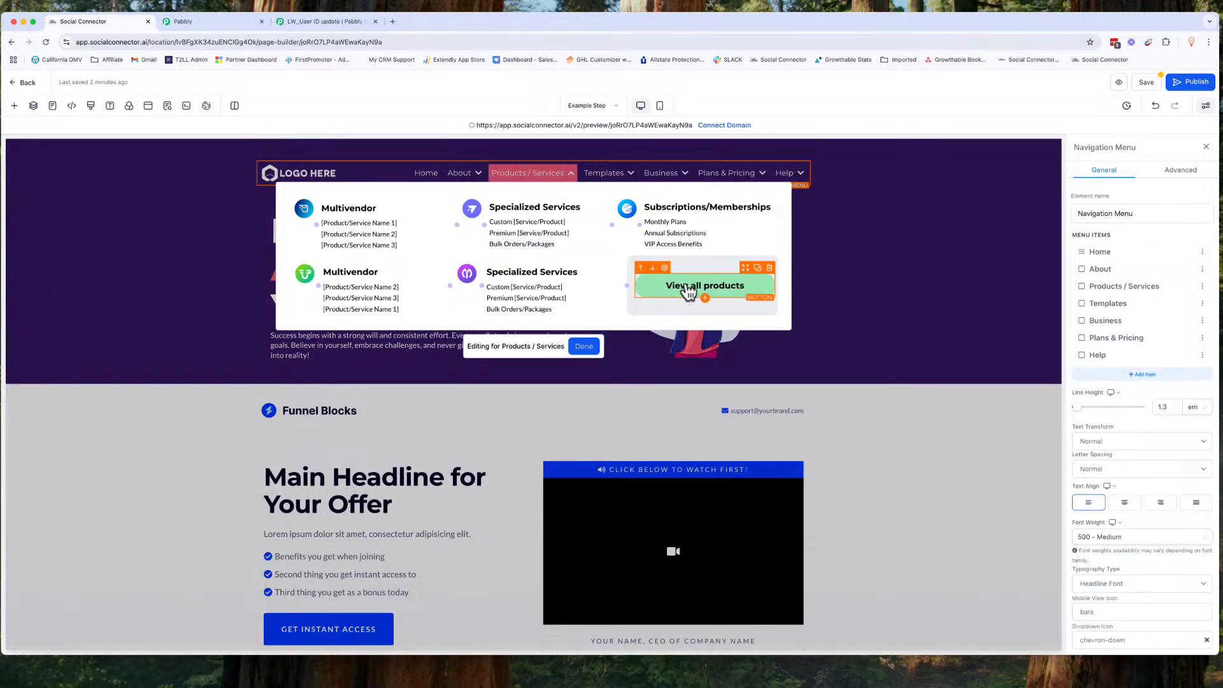
pyautogui.click(613, 179)
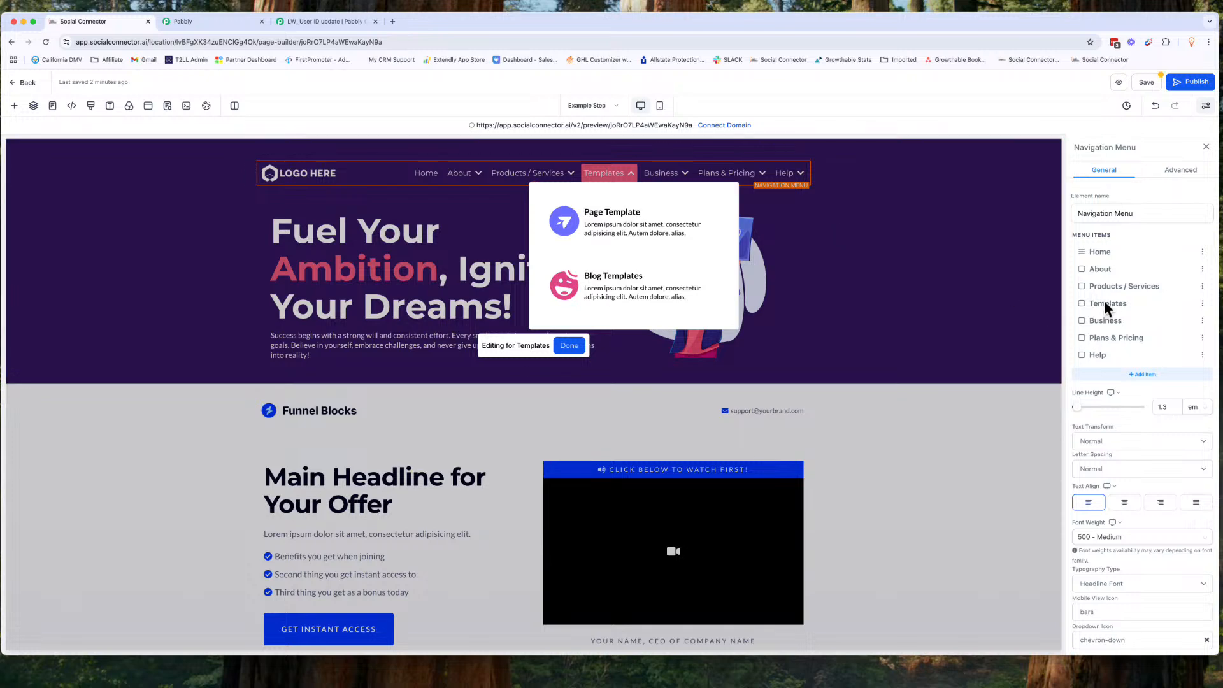
pyautogui.scroll(-3, 1115, 318)
pyautogui.scroll(3, 1116, 319)
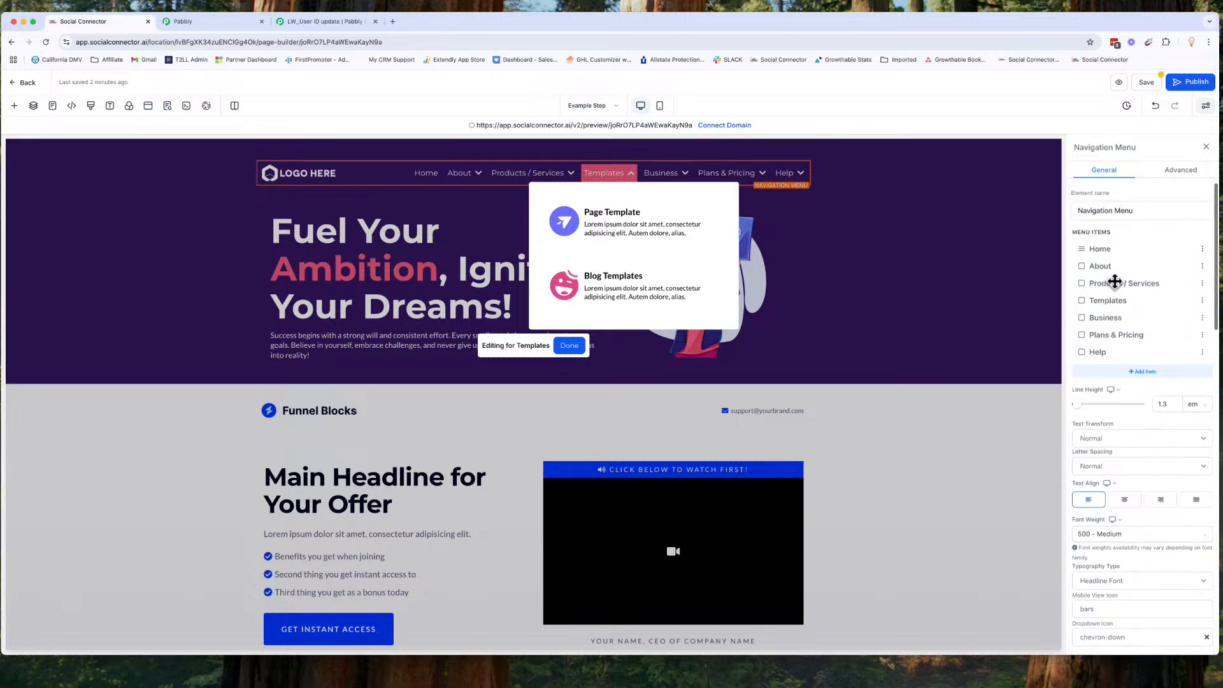
pyautogui.click(1201, 285)
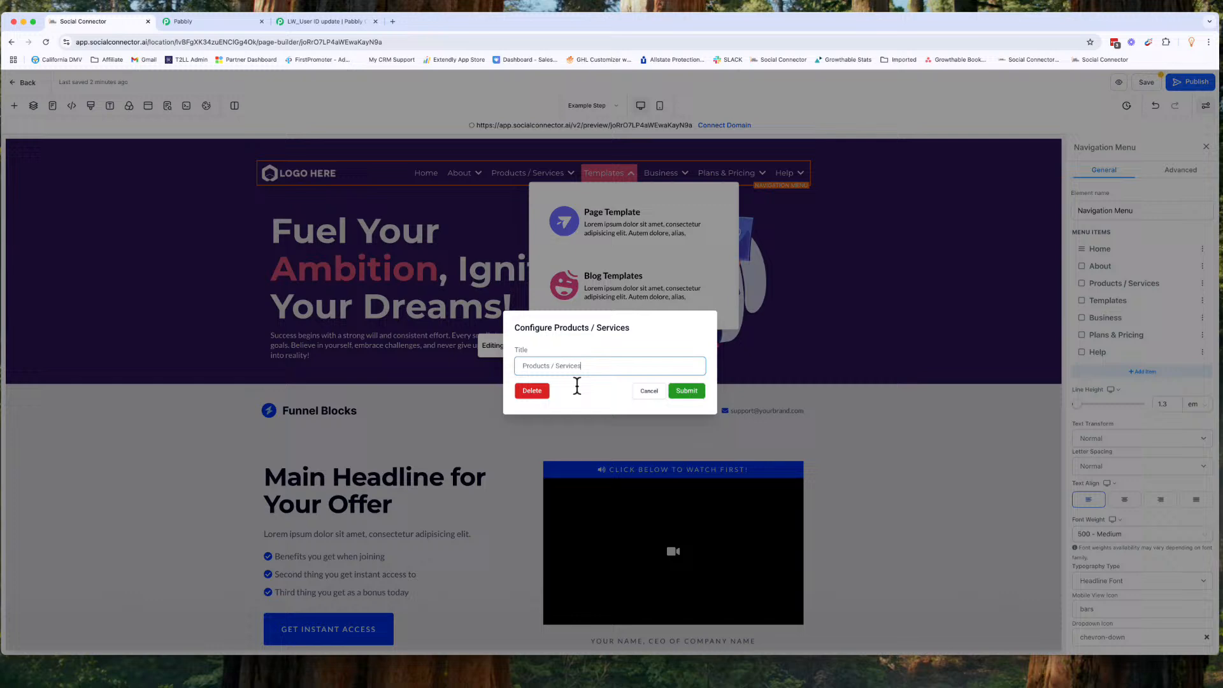
pyautogui.click(647, 391)
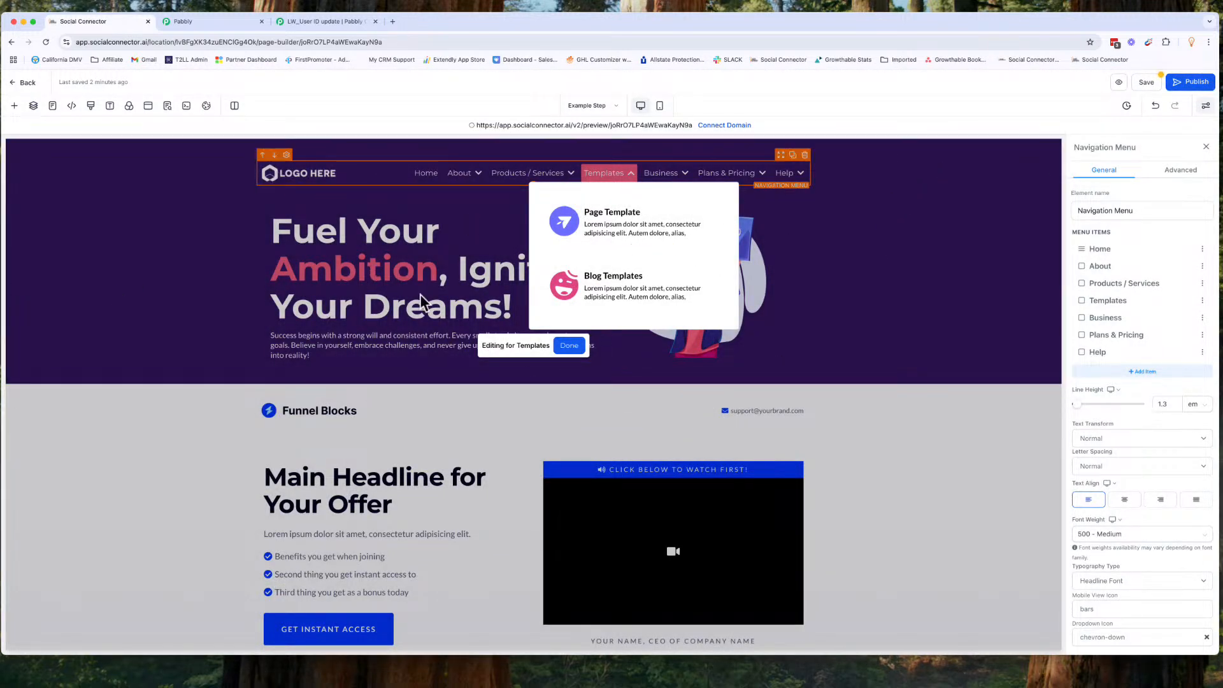
pyautogui.click(939, 286)
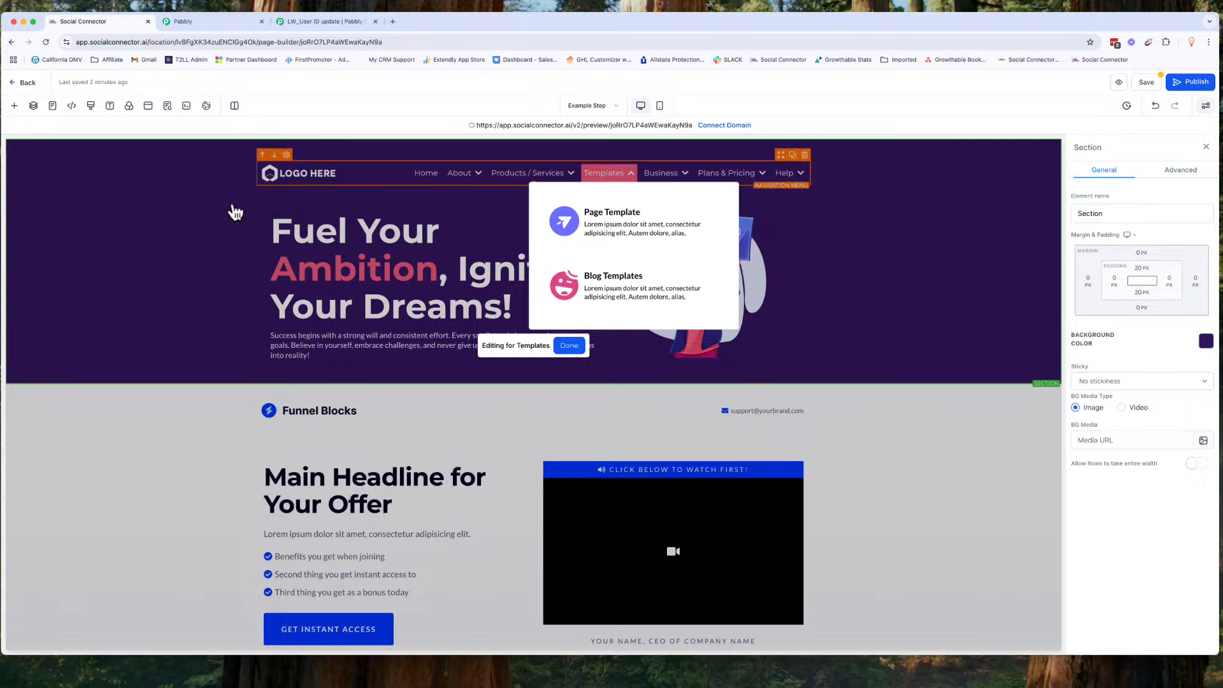
pyautogui.click(622, 173)
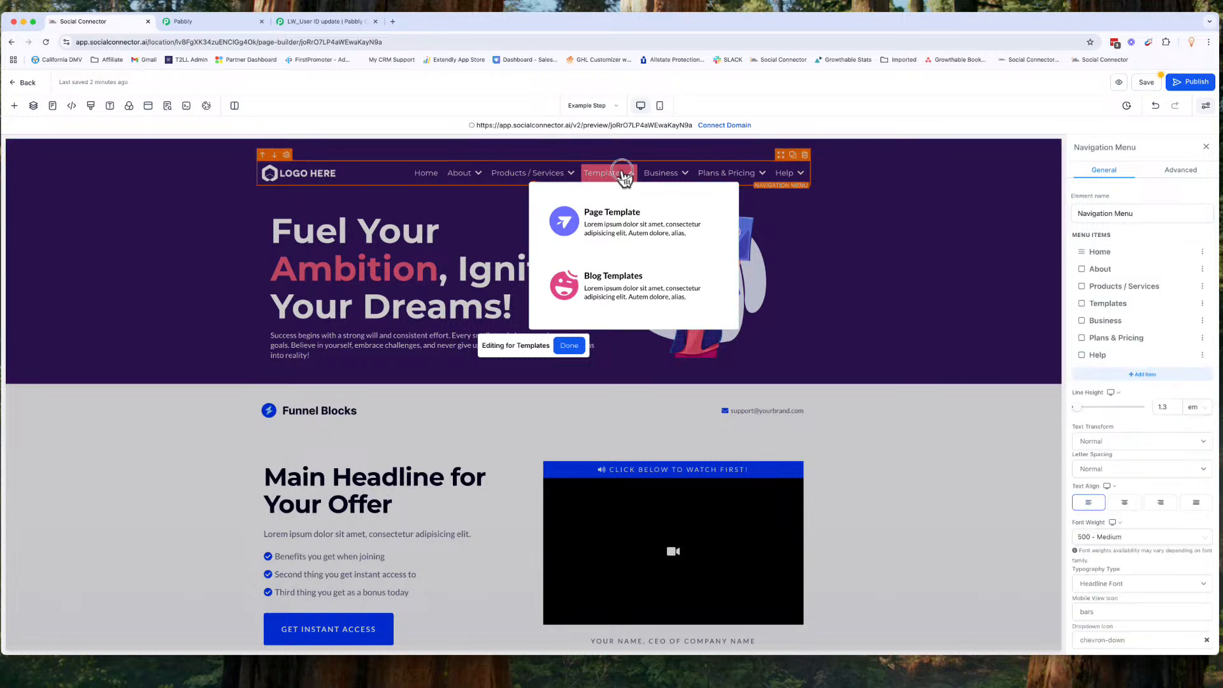
pyautogui.click(570, 346)
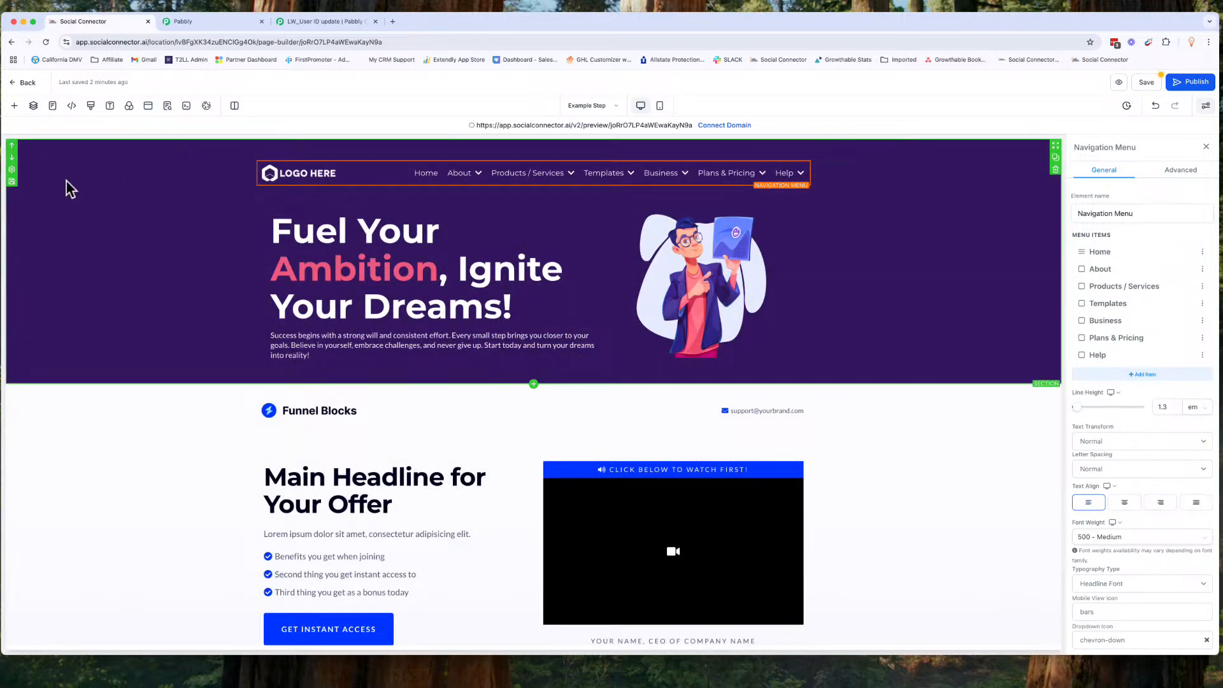
# Step: Save the mega menu header section as an asset named 'Main Menu' in Global Sections
pyautogui.click(12, 181)
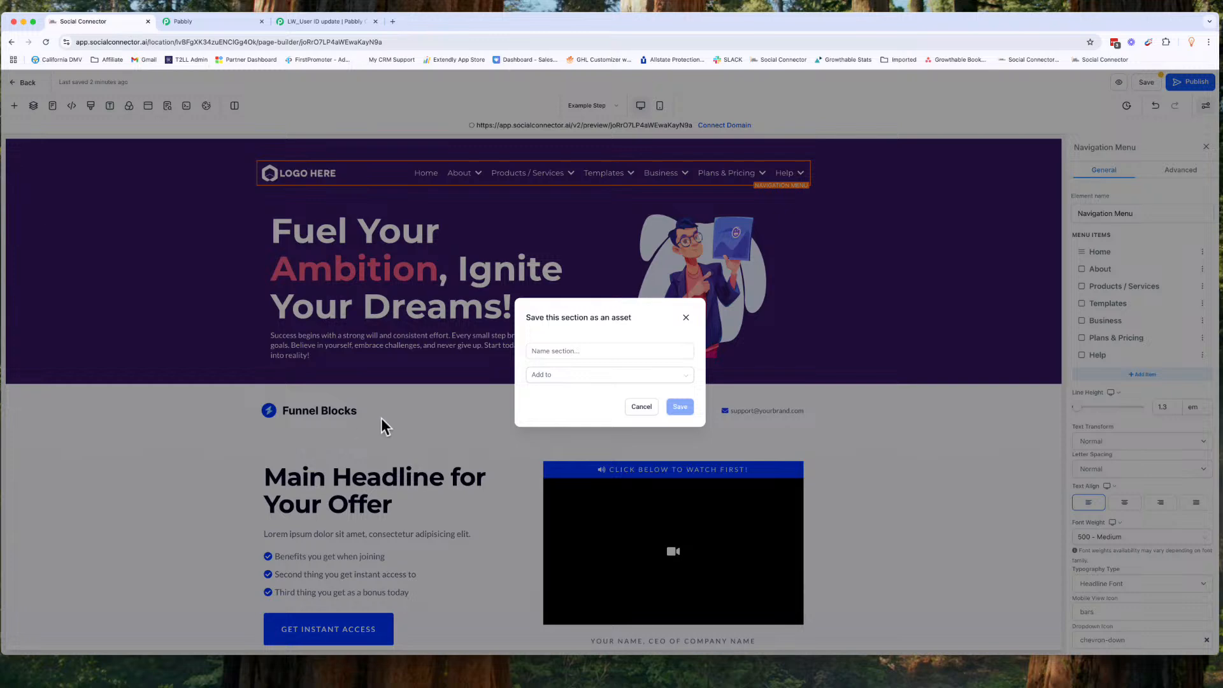
pyautogui.click(549, 352)
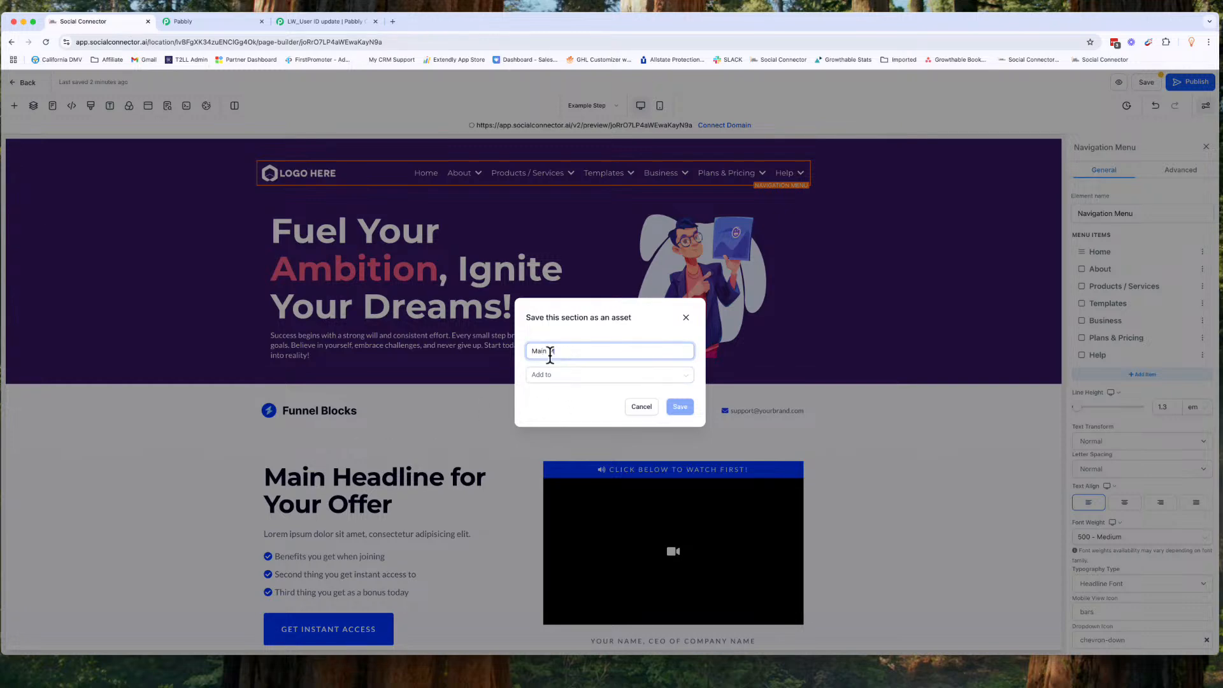
pyautogui.write('Main Menu')
pyautogui.click(571, 375)
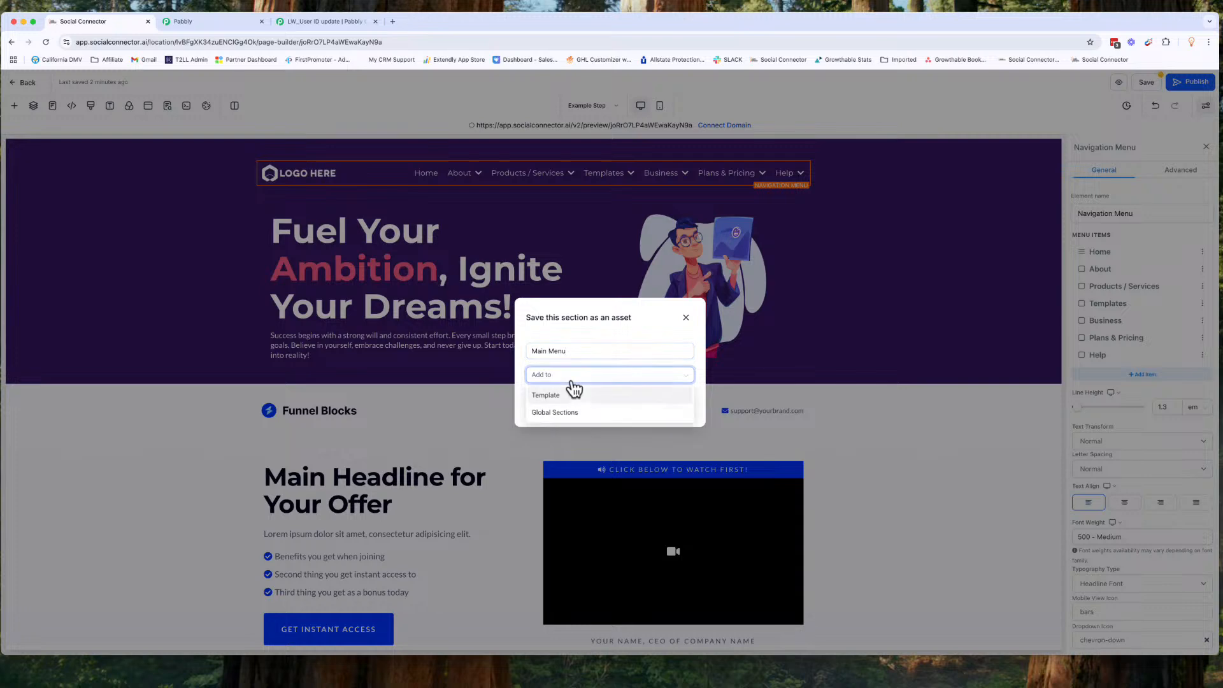
pyautogui.click(561, 413)
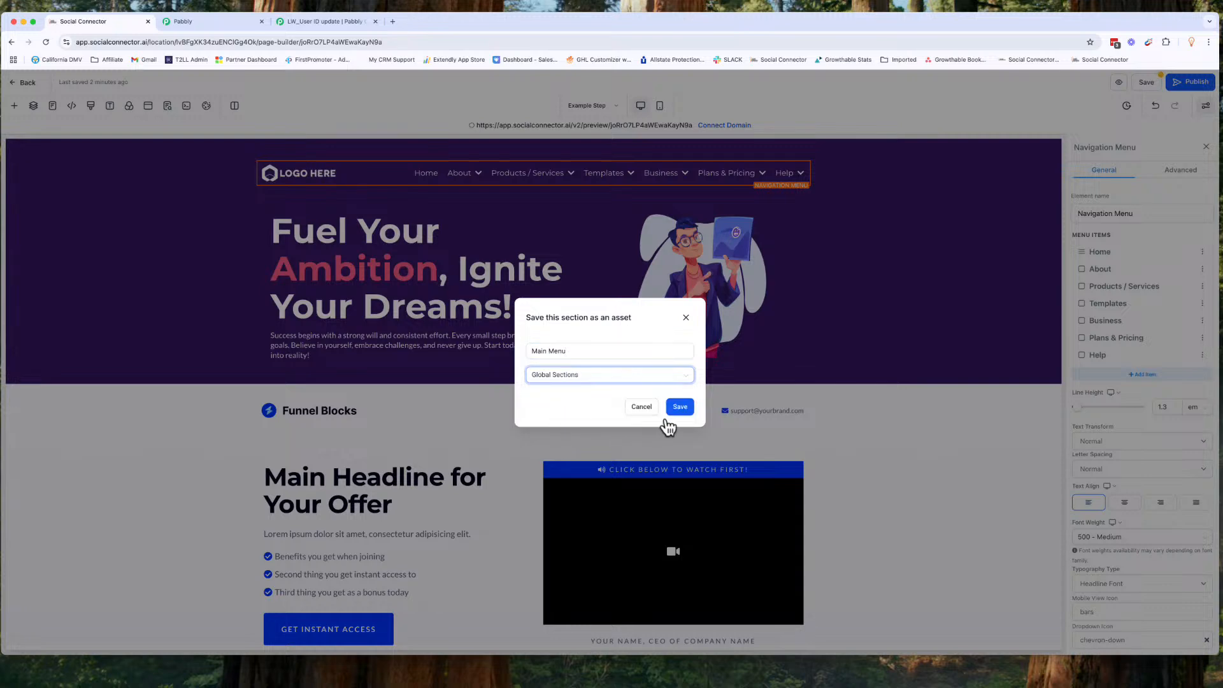
pyautogui.click(681, 407)
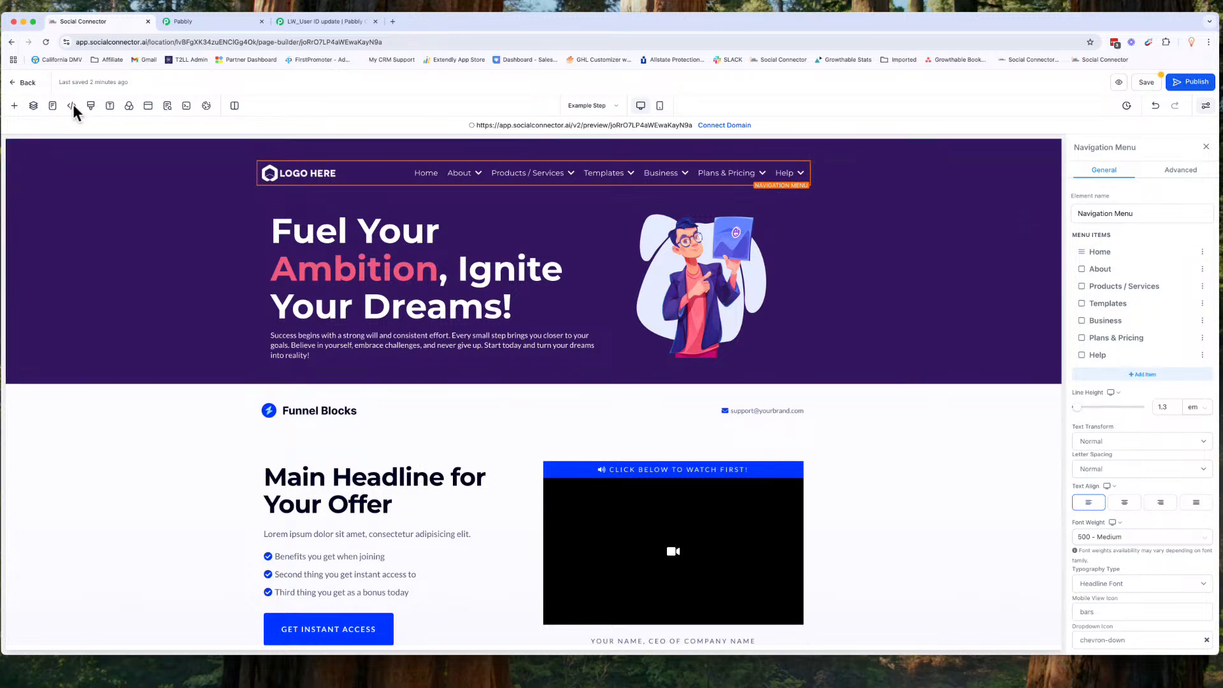
# Step: Save the Example Step page before leaving it
pyautogui.click(581, 107)
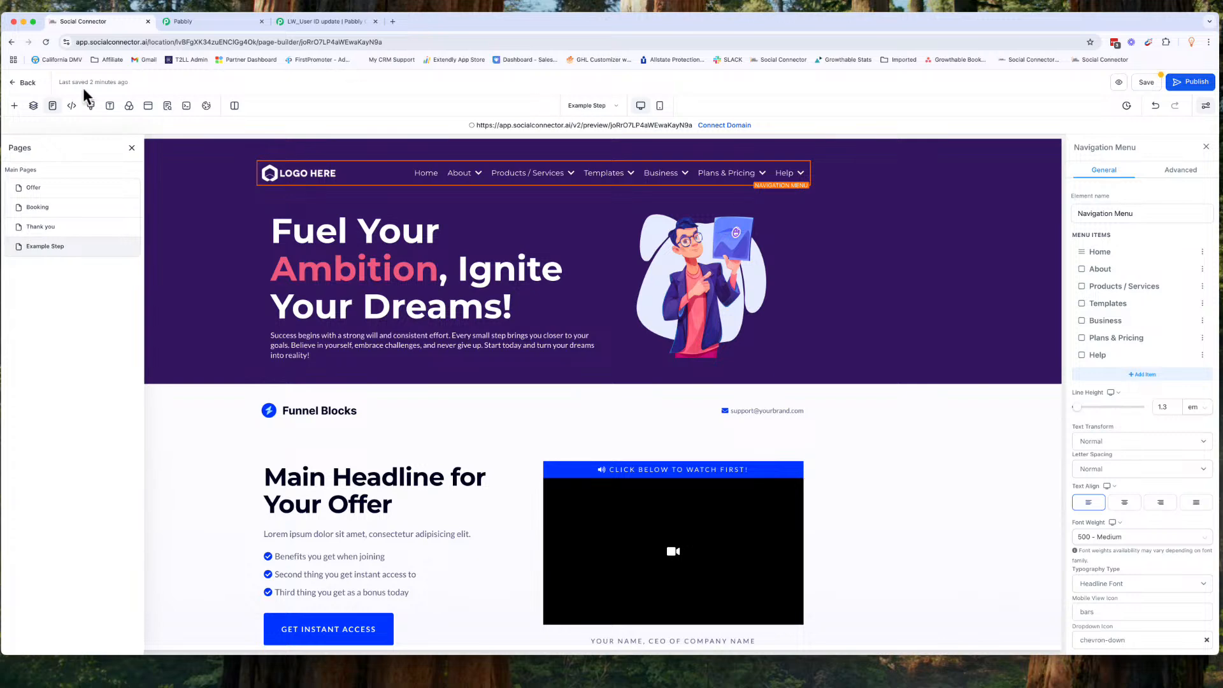
pyautogui.click(45, 190)
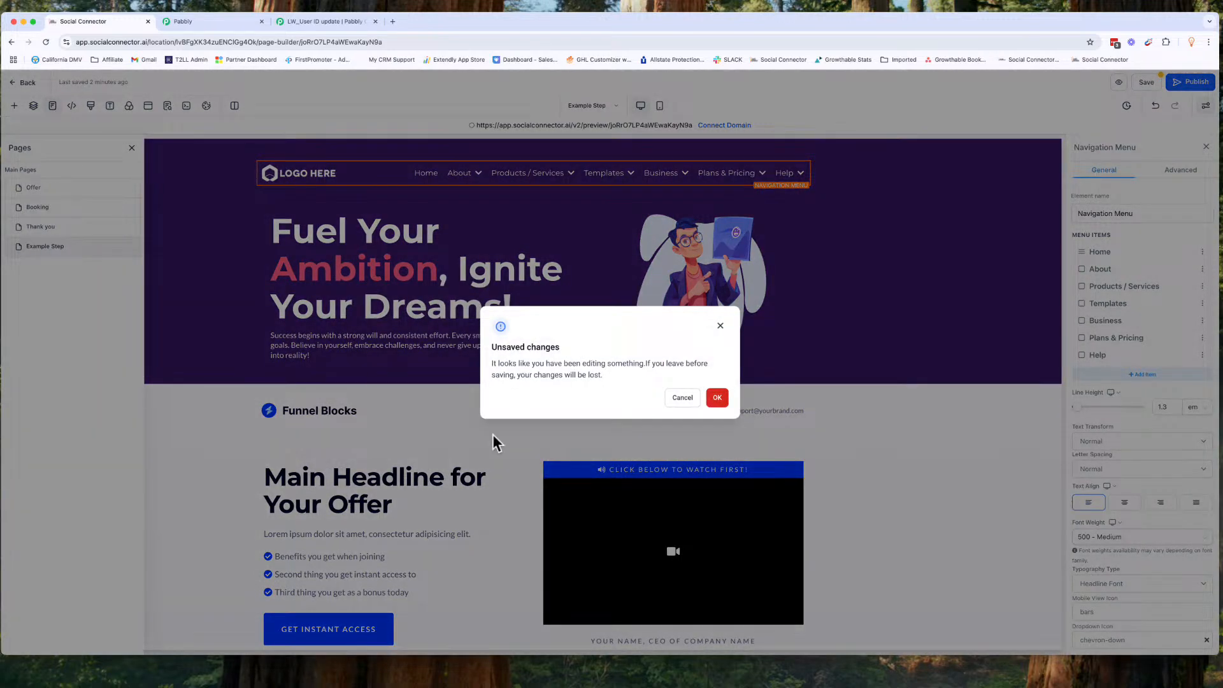
pyautogui.click(682, 399)
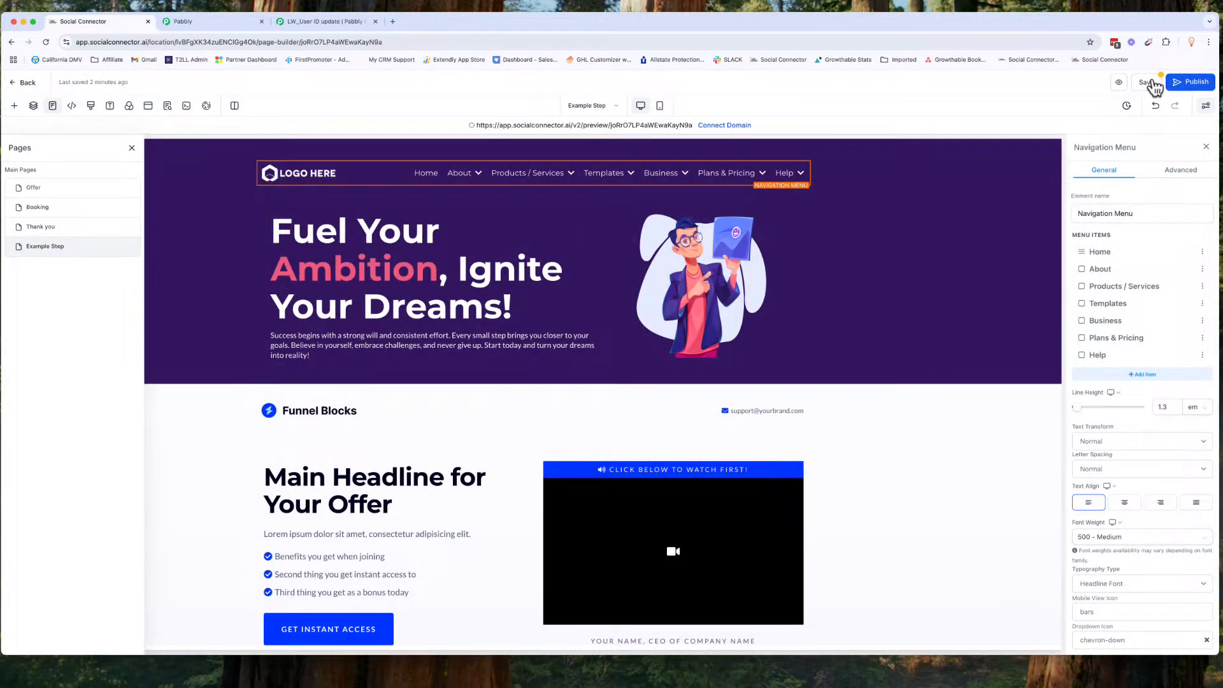
pyautogui.click(1147, 82)
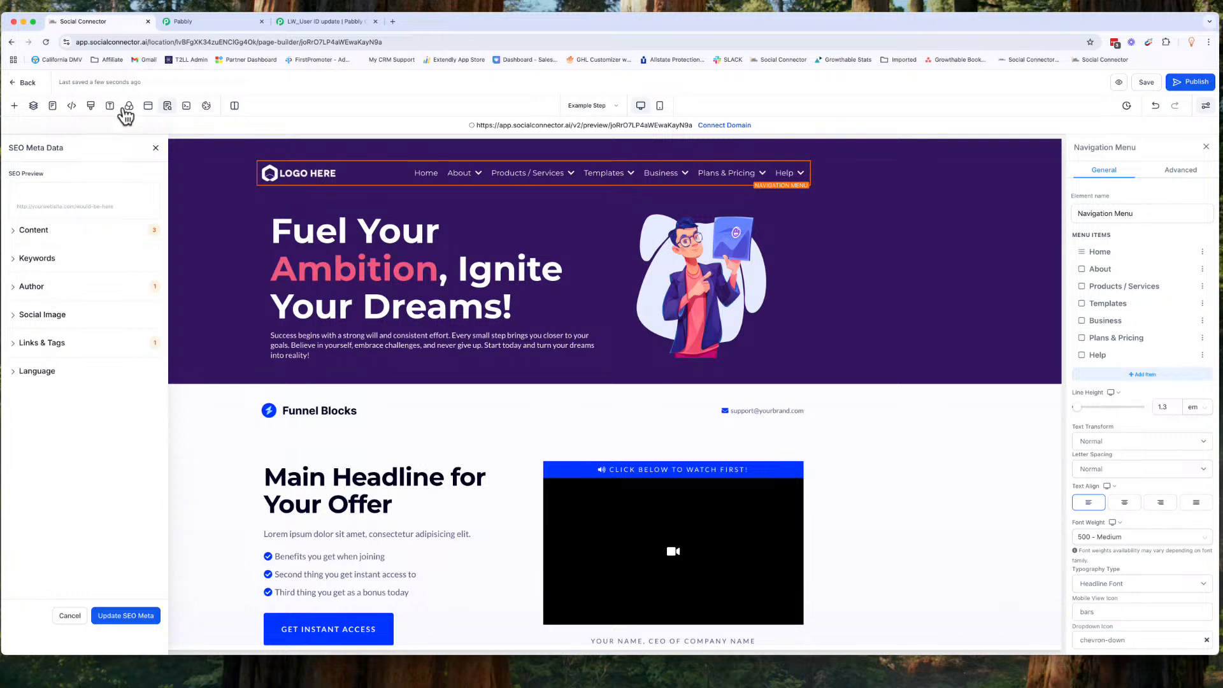
# Step: Open the Offer page and insert the 'Main Menu' global section at the top of the page
pyautogui.click(581, 117)
pyautogui.click(38, 188)
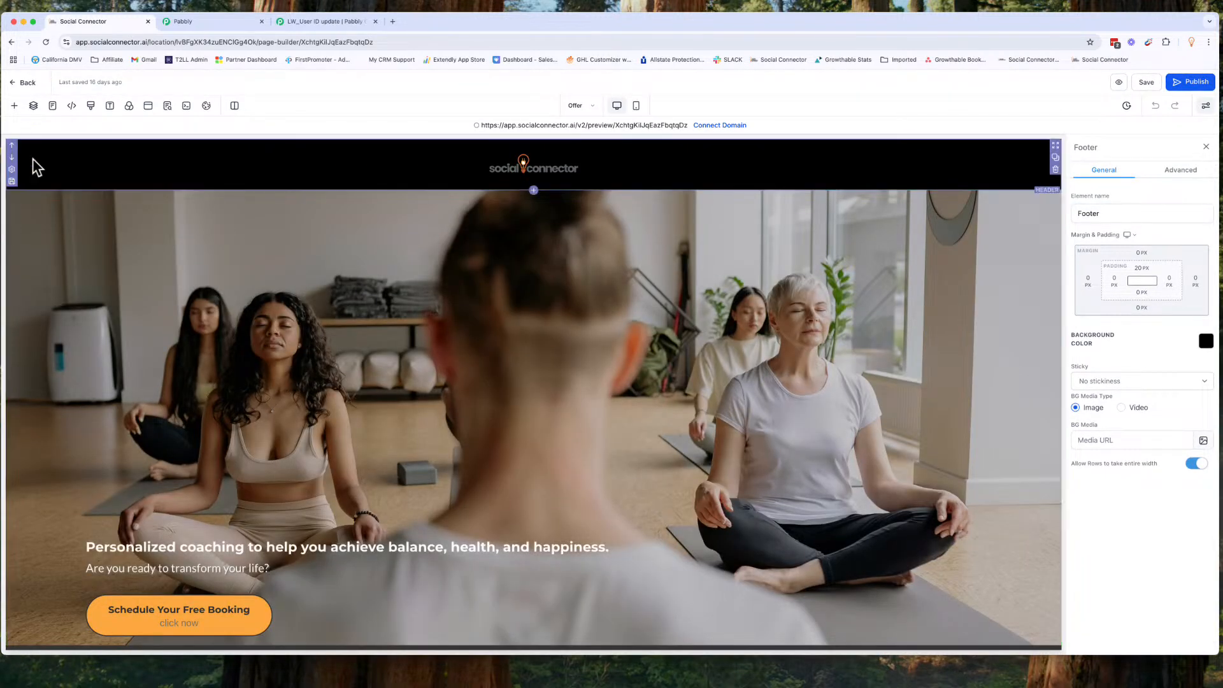
pyautogui.click(14, 105)
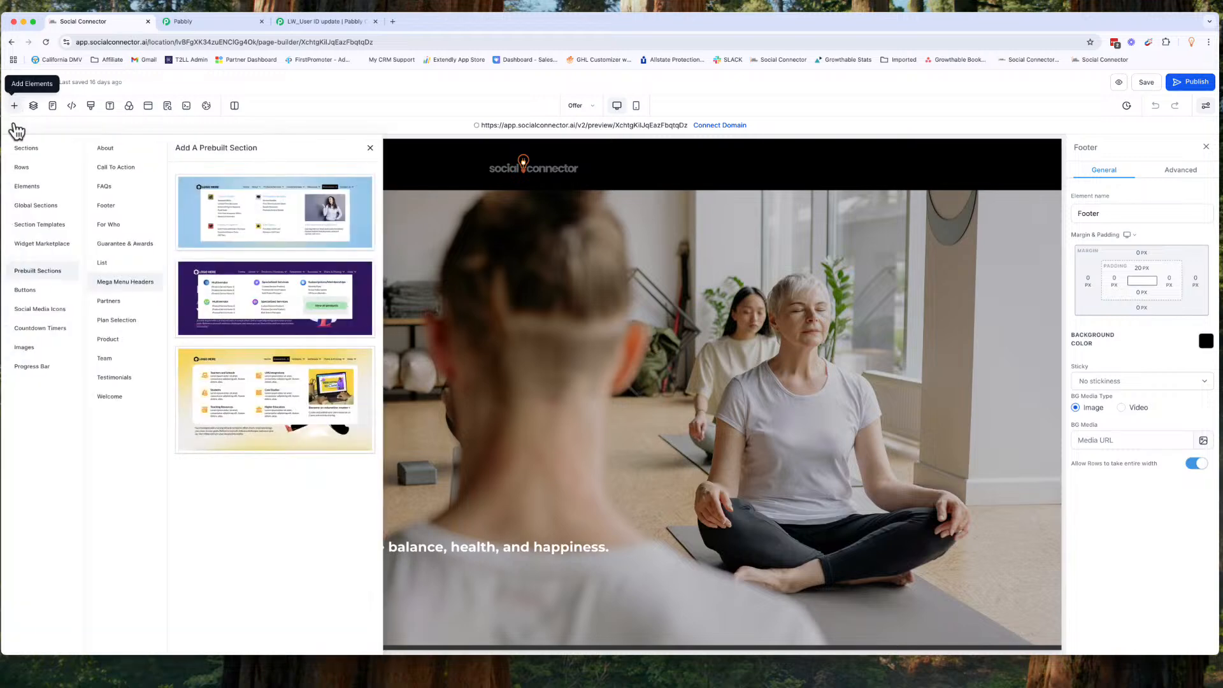
pyautogui.click(38, 206)
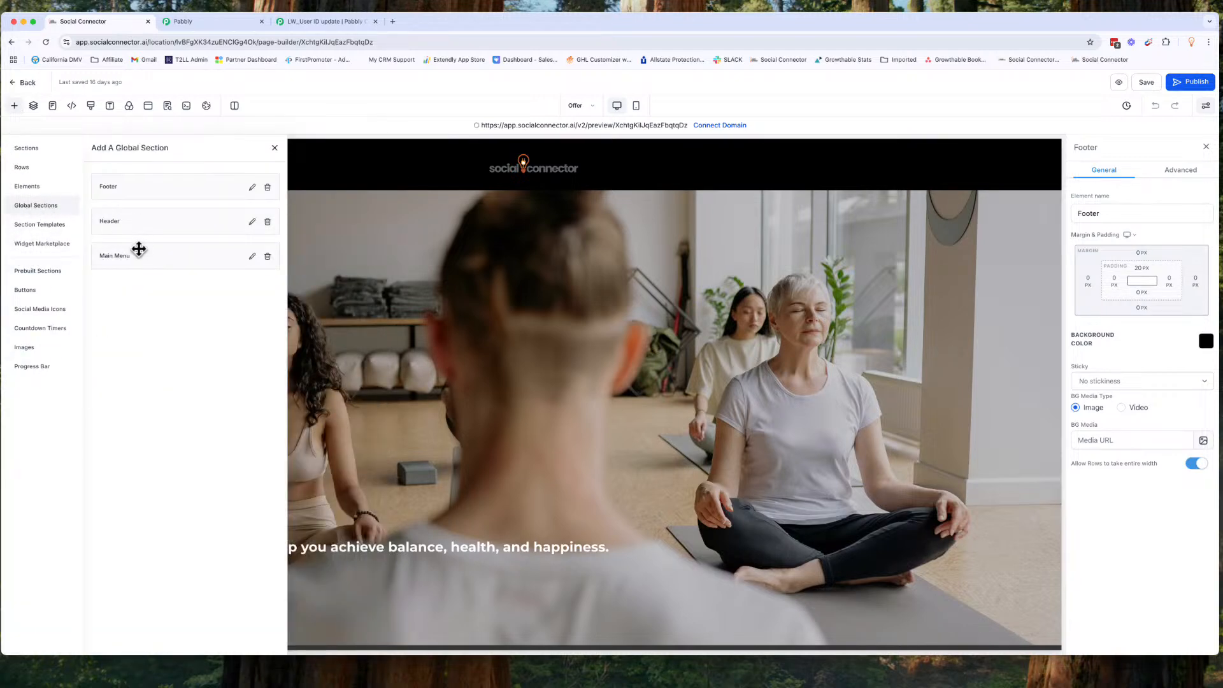
pyautogui.moveTo(136, 258); pyautogui.dragTo(458, 170)
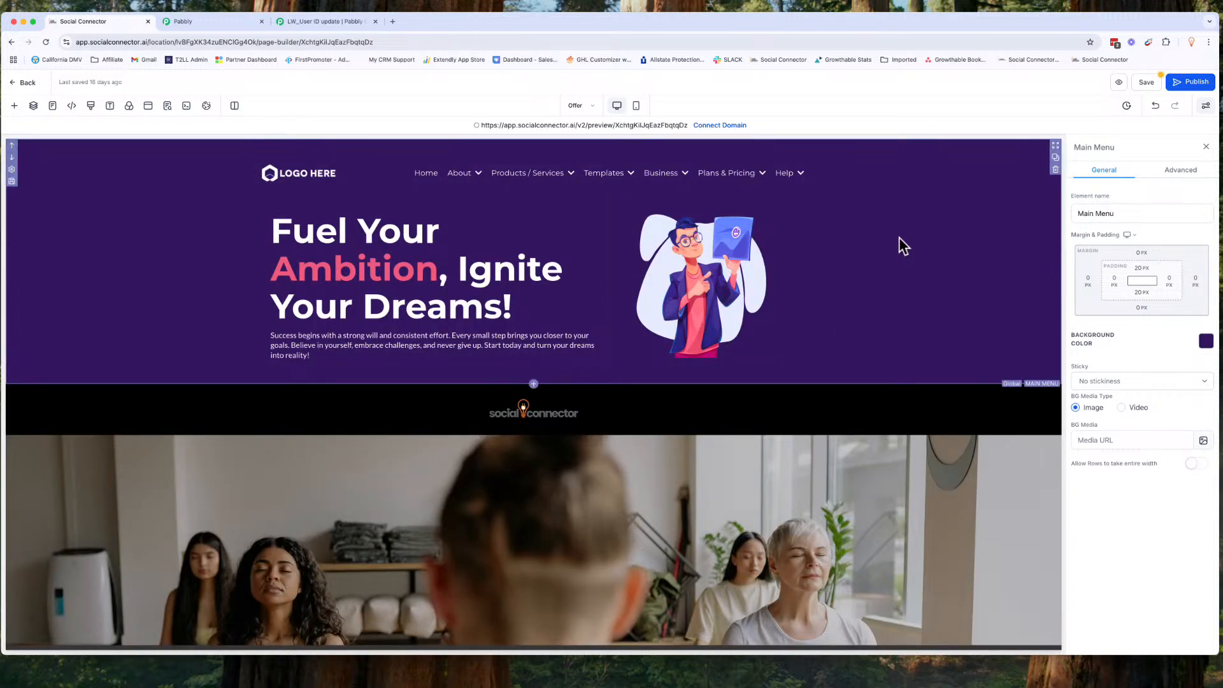
pyautogui.click(433, 180)
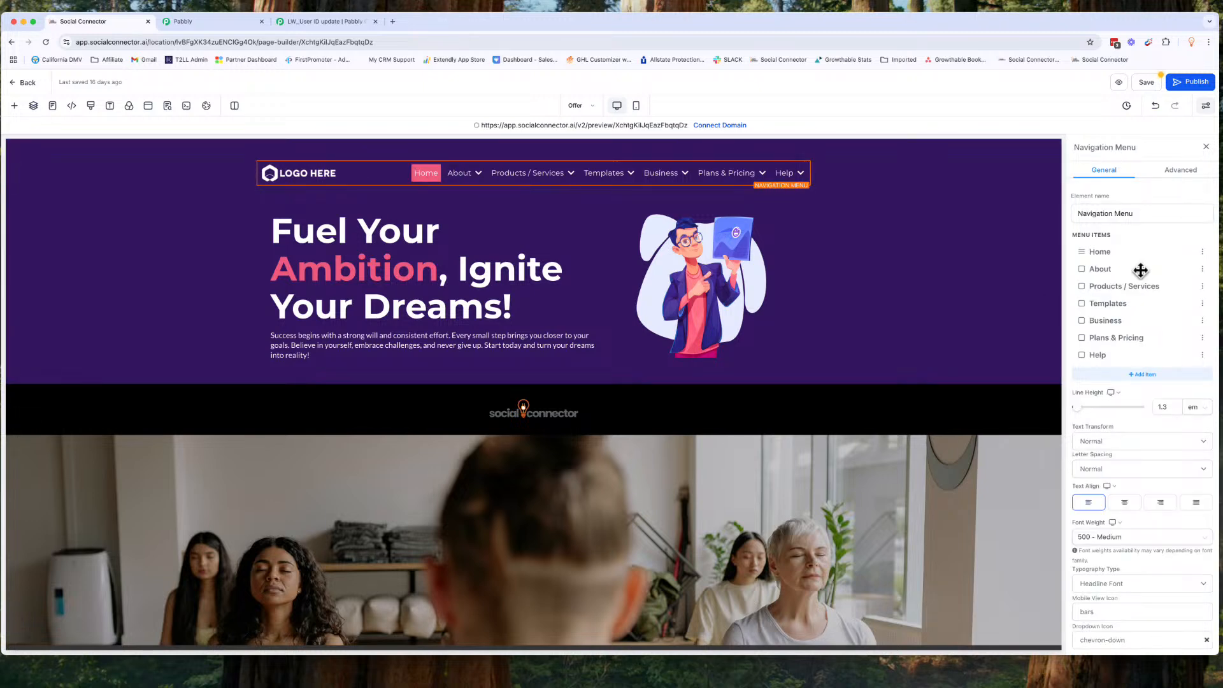
pyautogui.click(1188, 253)
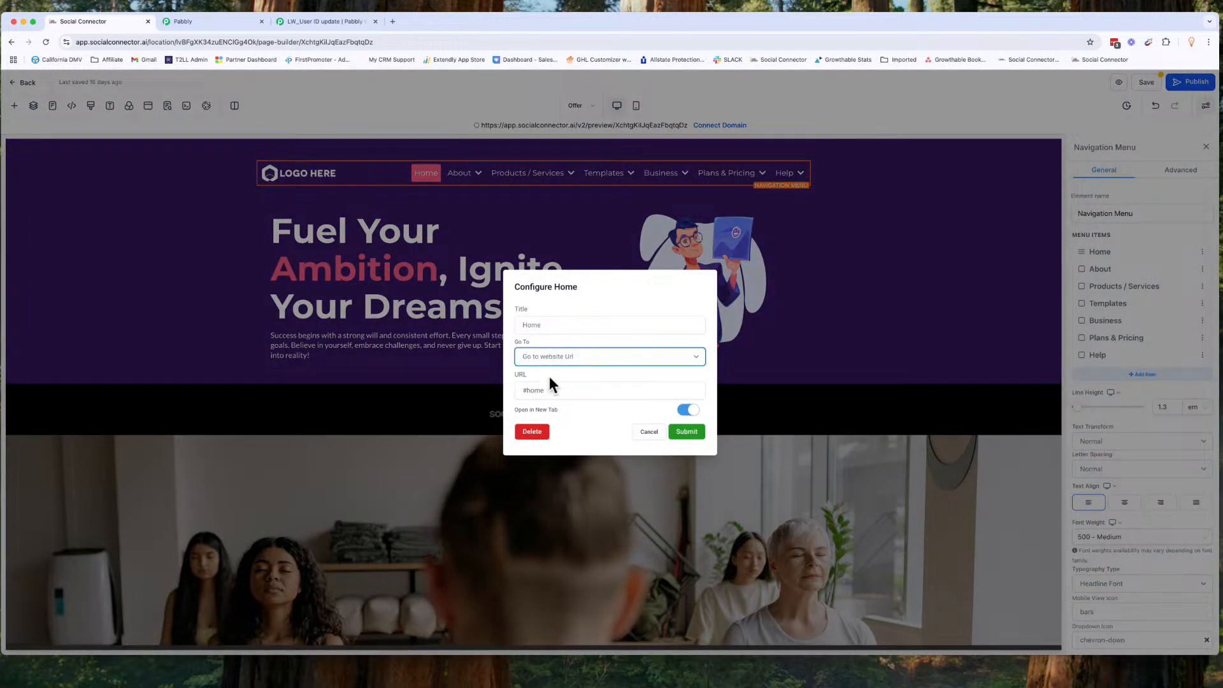
pyautogui.doubleClick(533, 390)
pyautogui.write('https://socialconnec')
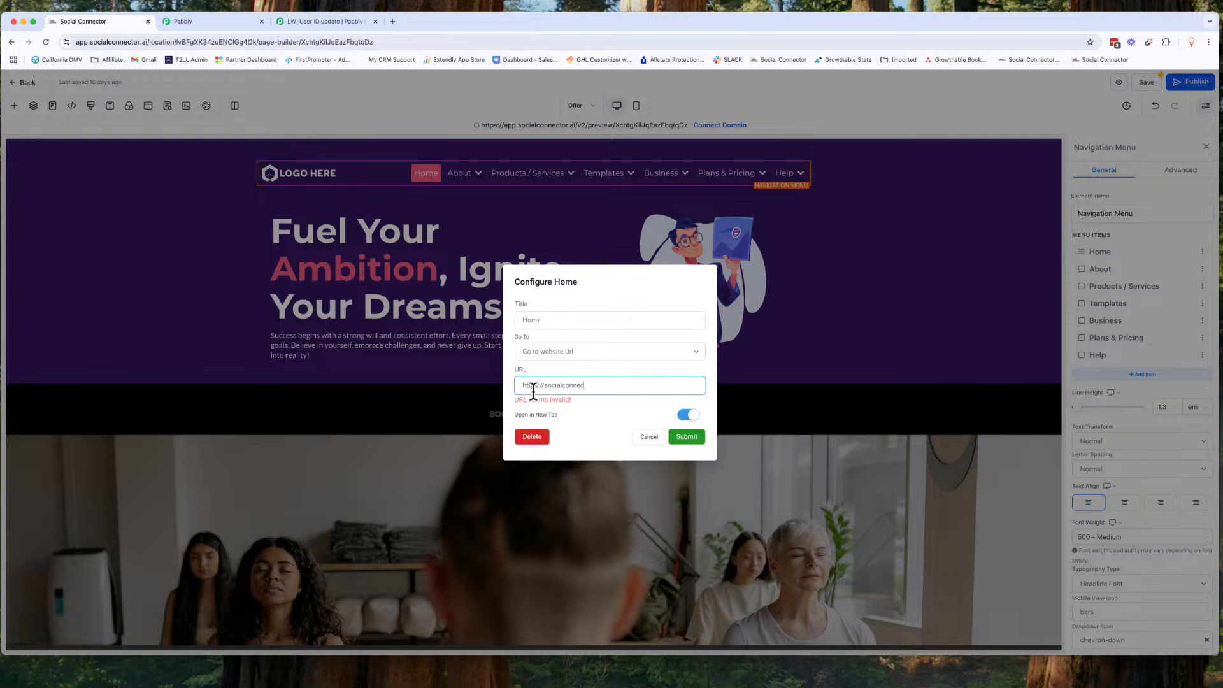
pyautogui.write('tor.ai')
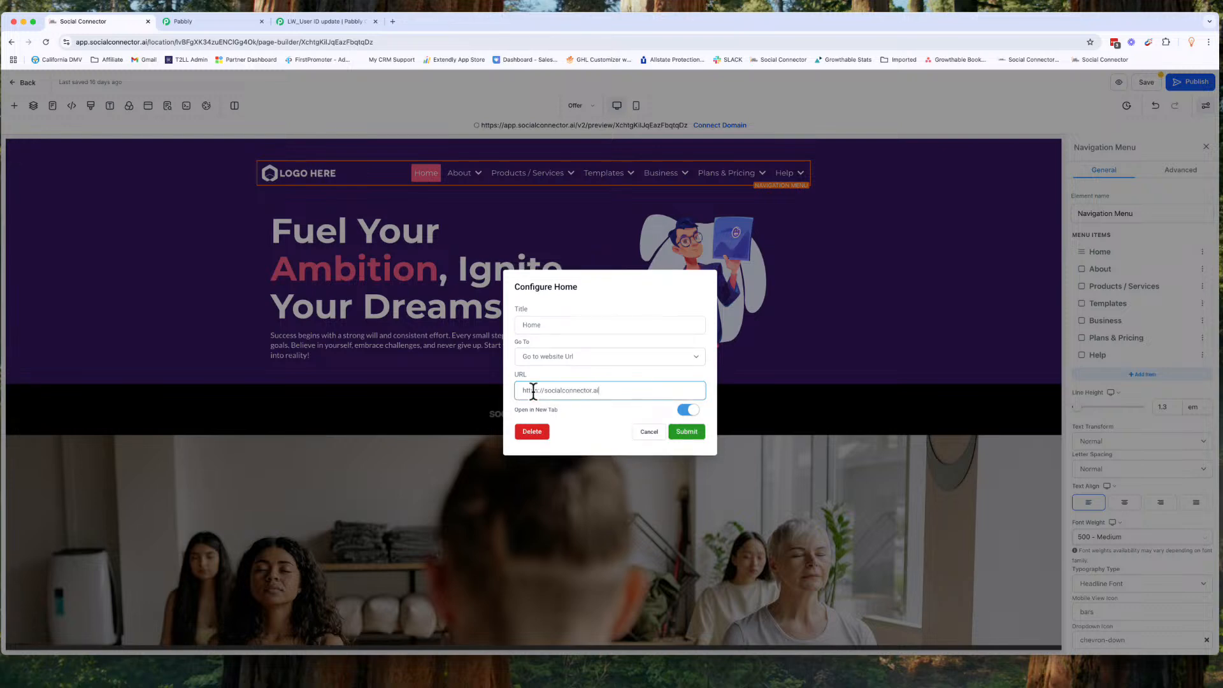
pyautogui.click(689, 410)
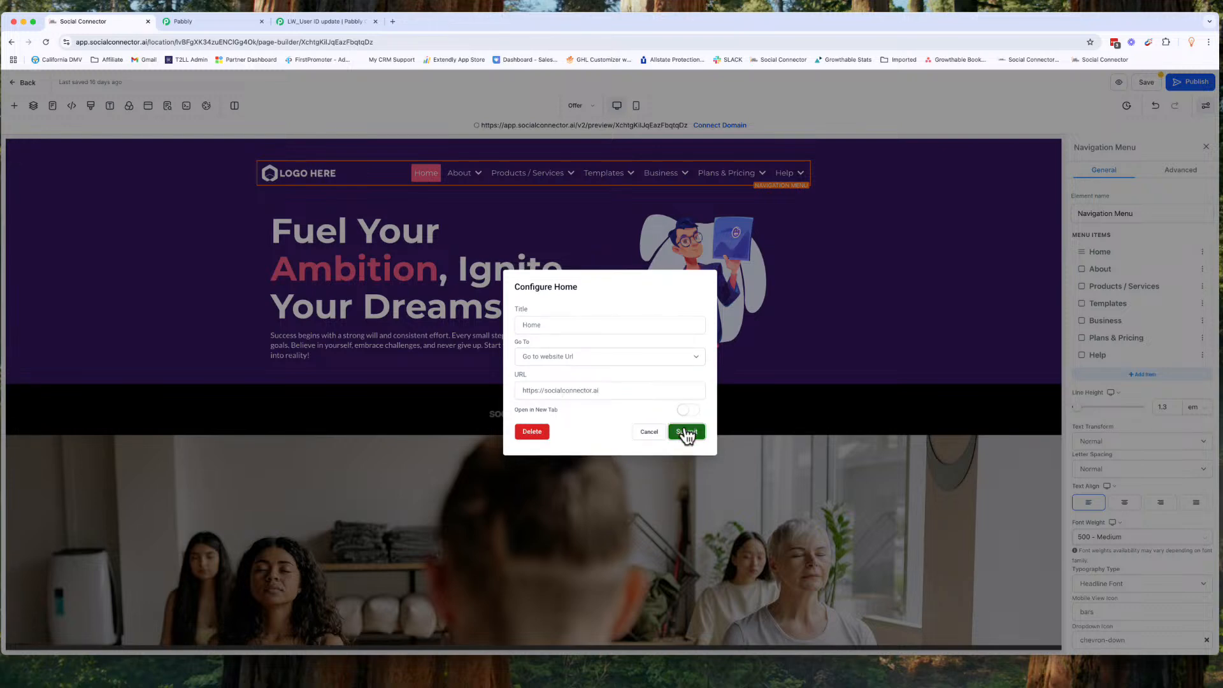
pyautogui.click(686, 432)
pyautogui.click(1146, 82)
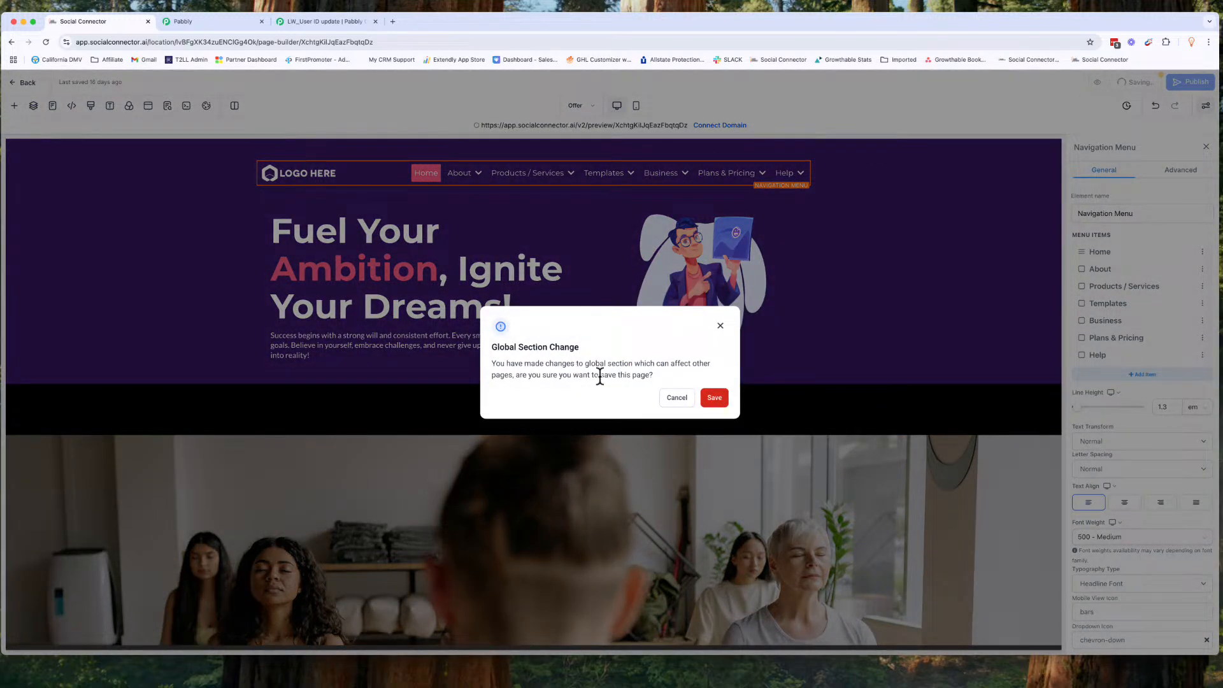
pyautogui.click(711, 402)
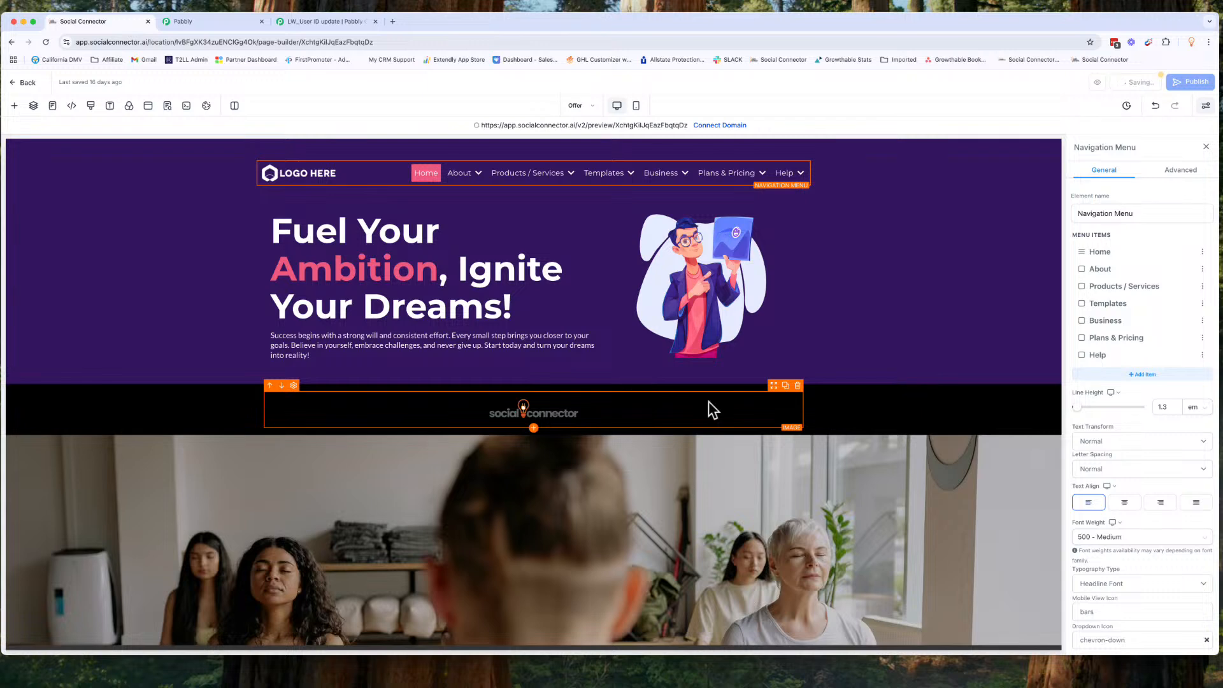
# Step: Return to the Example Step page and open its Home menu item's settings
pyautogui.click(593, 105)
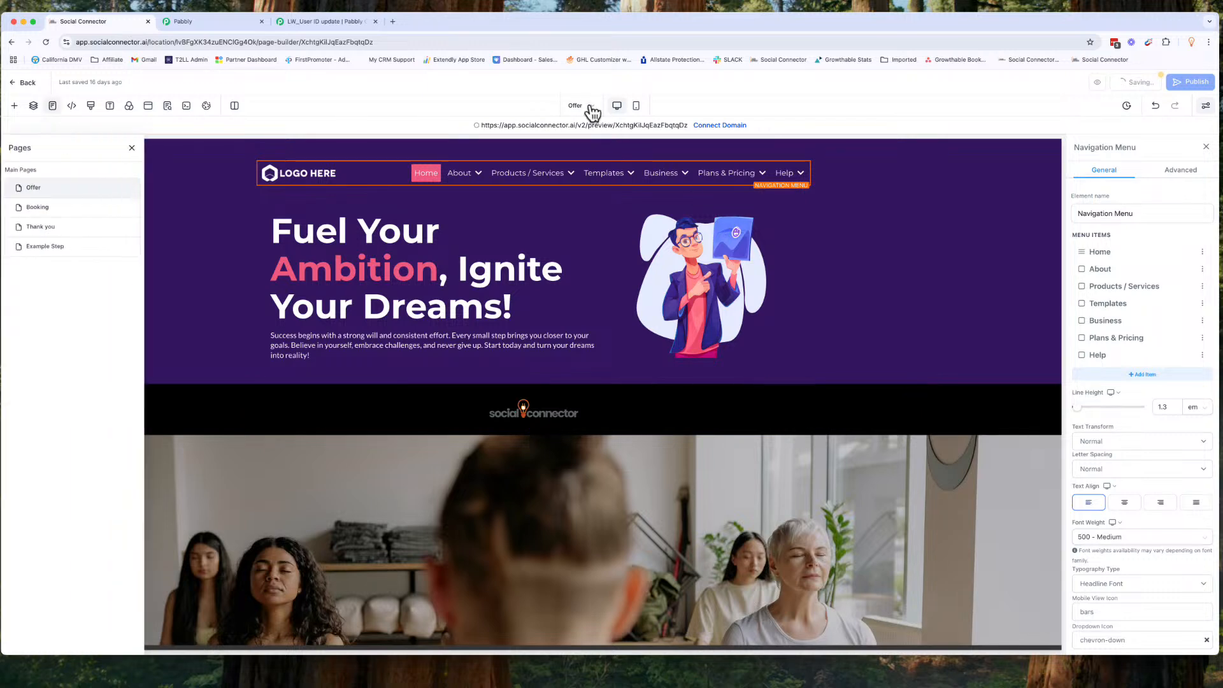
pyautogui.click(59, 252)
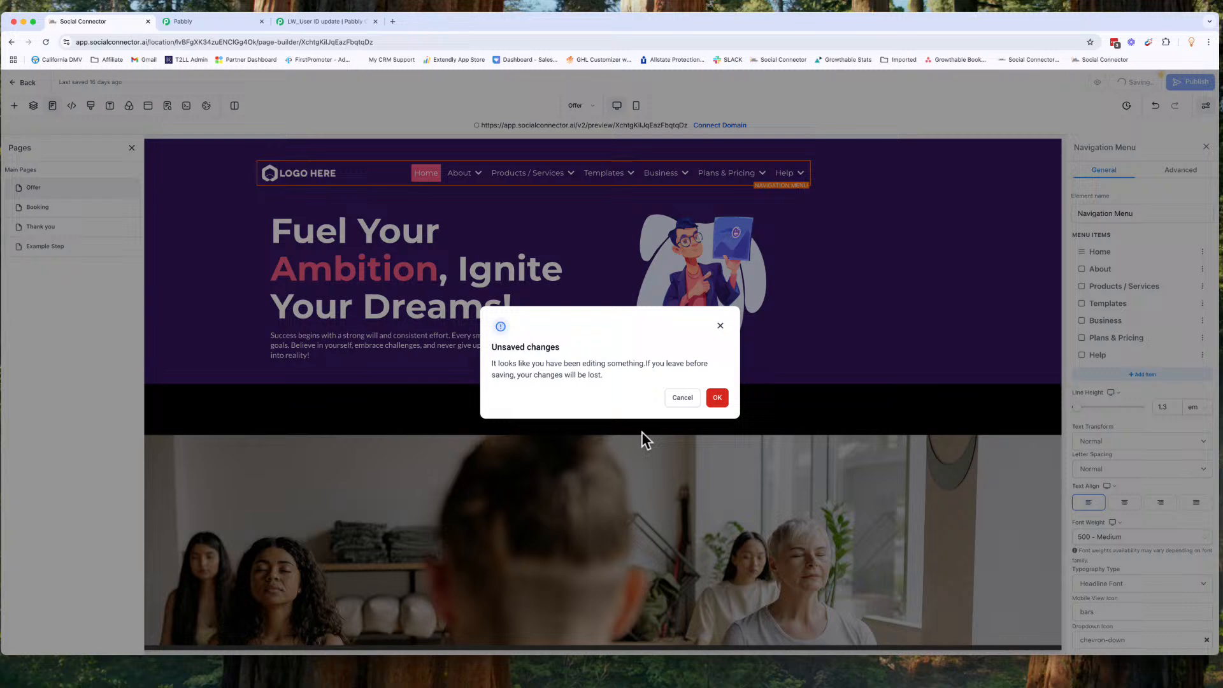
pyautogui.click(718, 398)
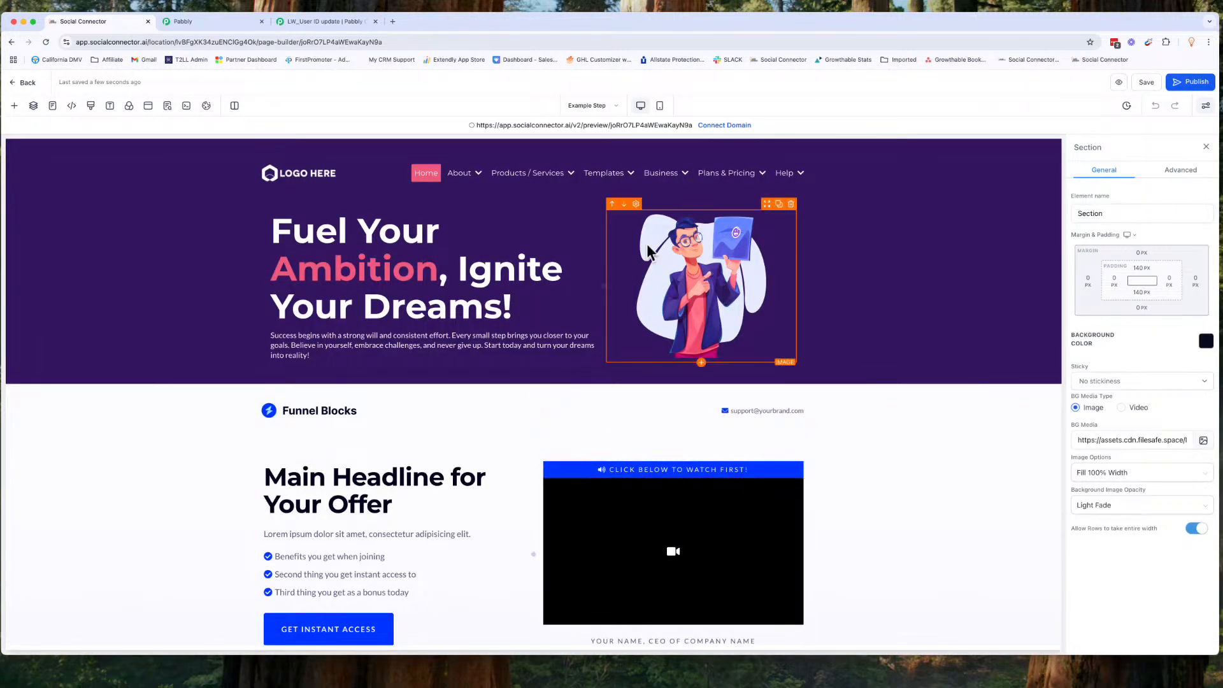
pyautogui.click(424, 174)
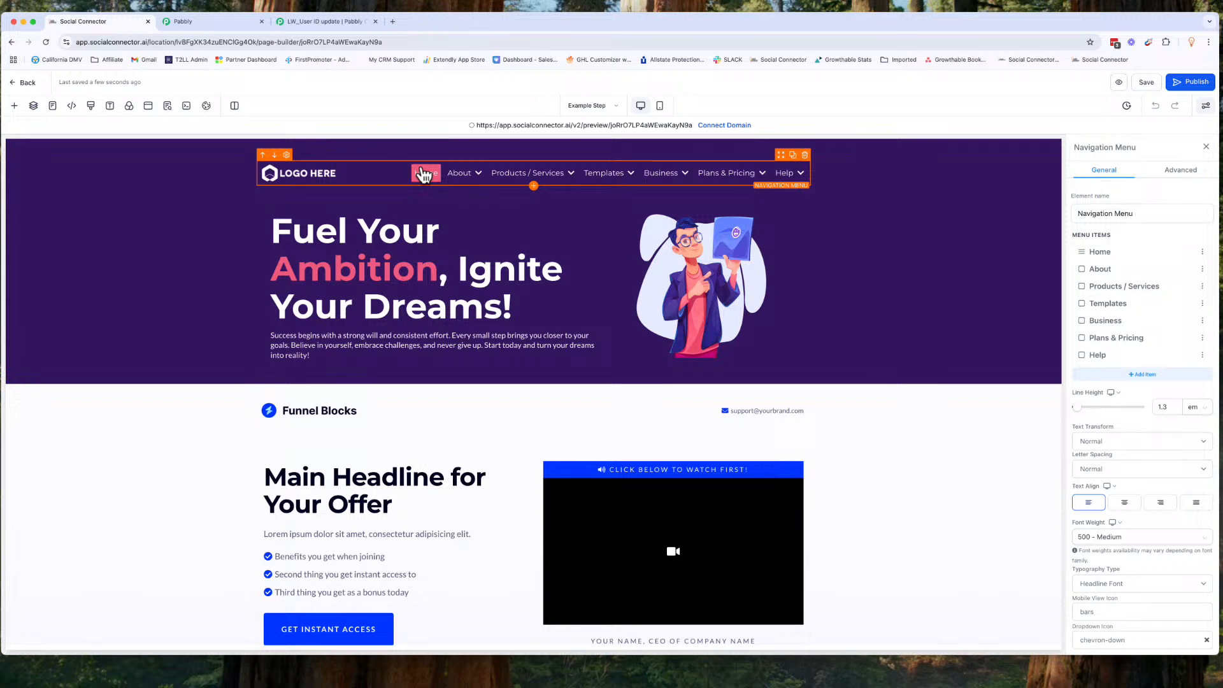
pyautogui.click(1203, 255)
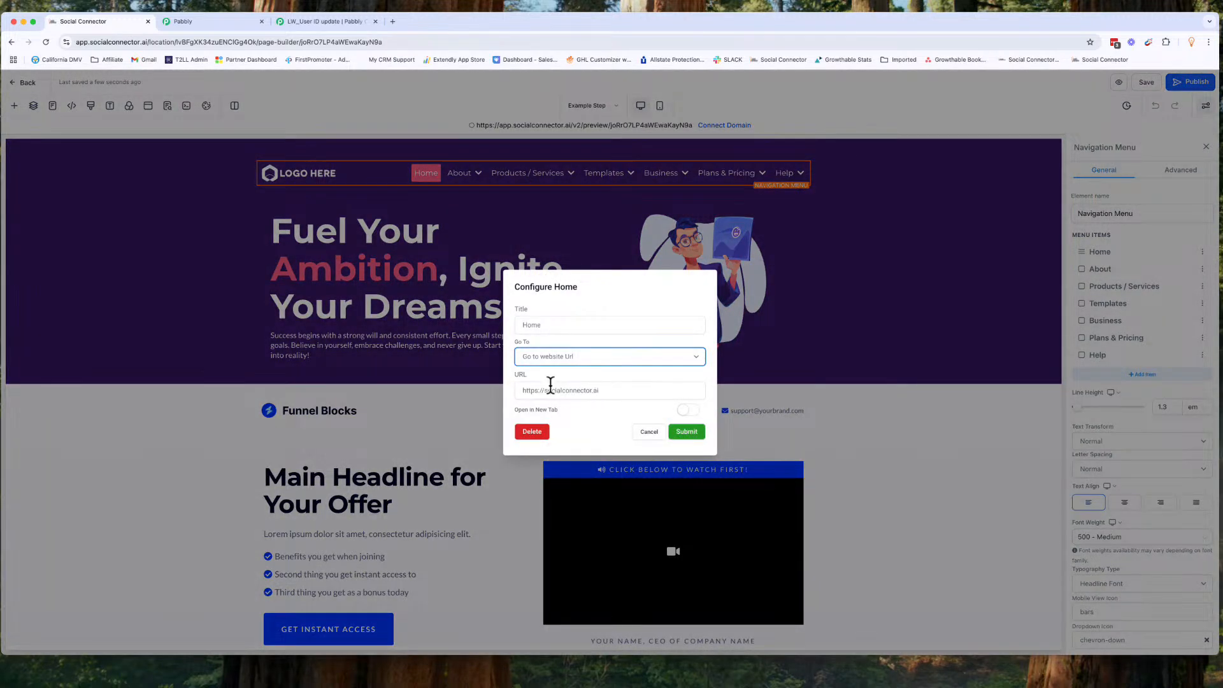
# Step: Close the Home item's settings without changes and delete the Main Menu header section from the top of the page
pyautogui.moveTo(521, 390); pyautogui.dragTo(579, 399)
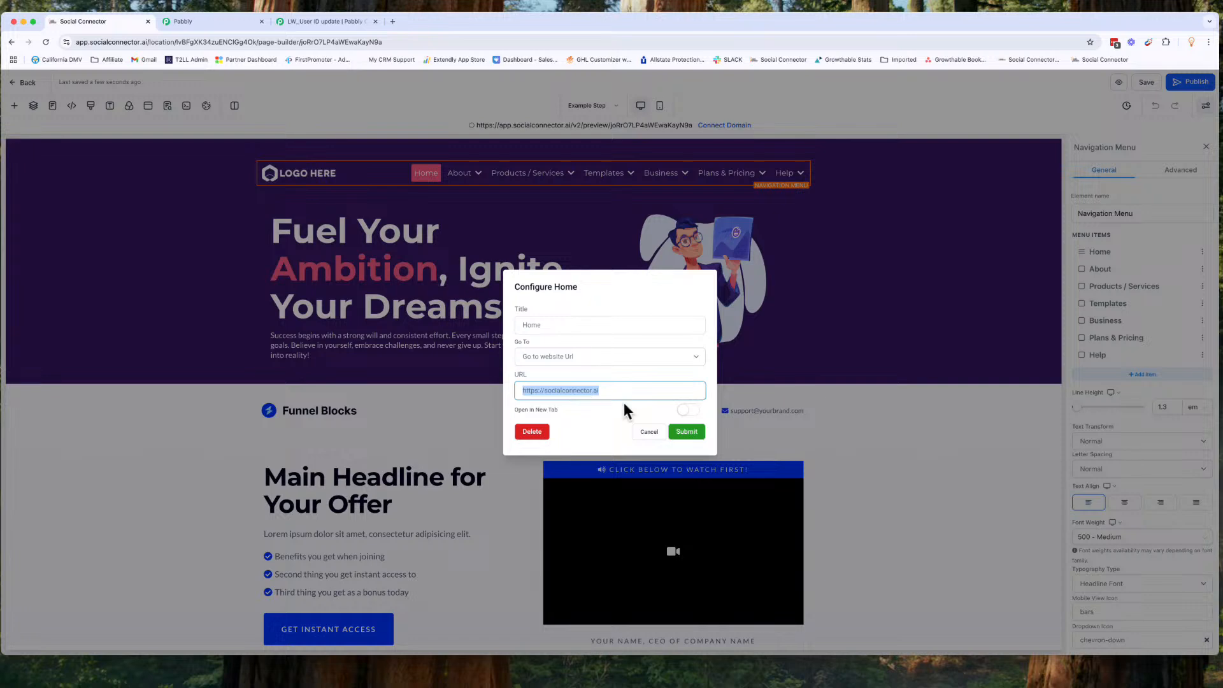
pyautogui.click(908, 327)
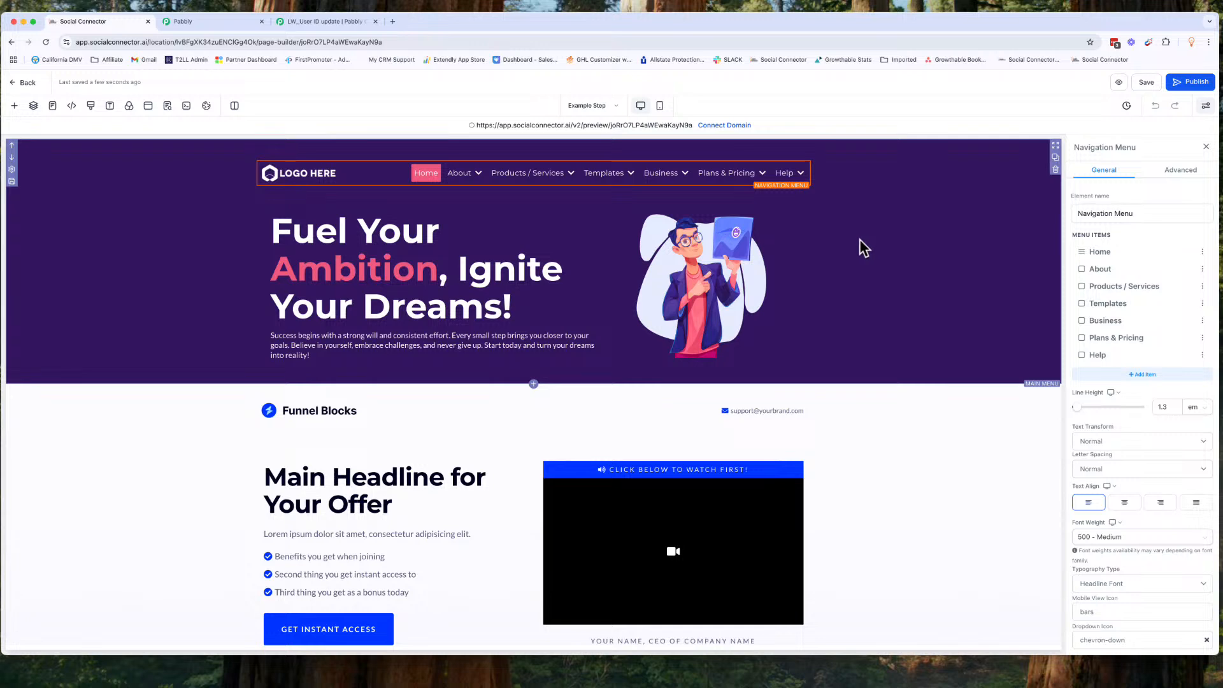
pyautogui.click(1055, 170)
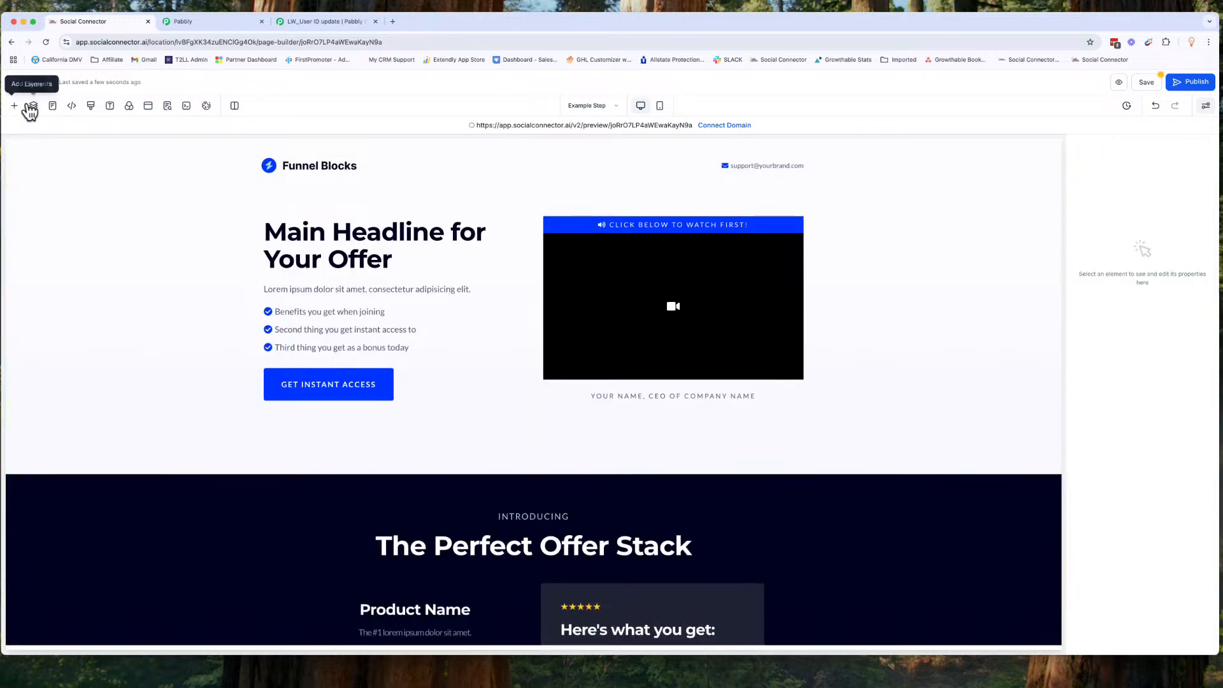
# Step: Delete the 'Main Menu' global section from the global sections library, confirm the deletion, and save the page
pyautogui.click(14, 105)
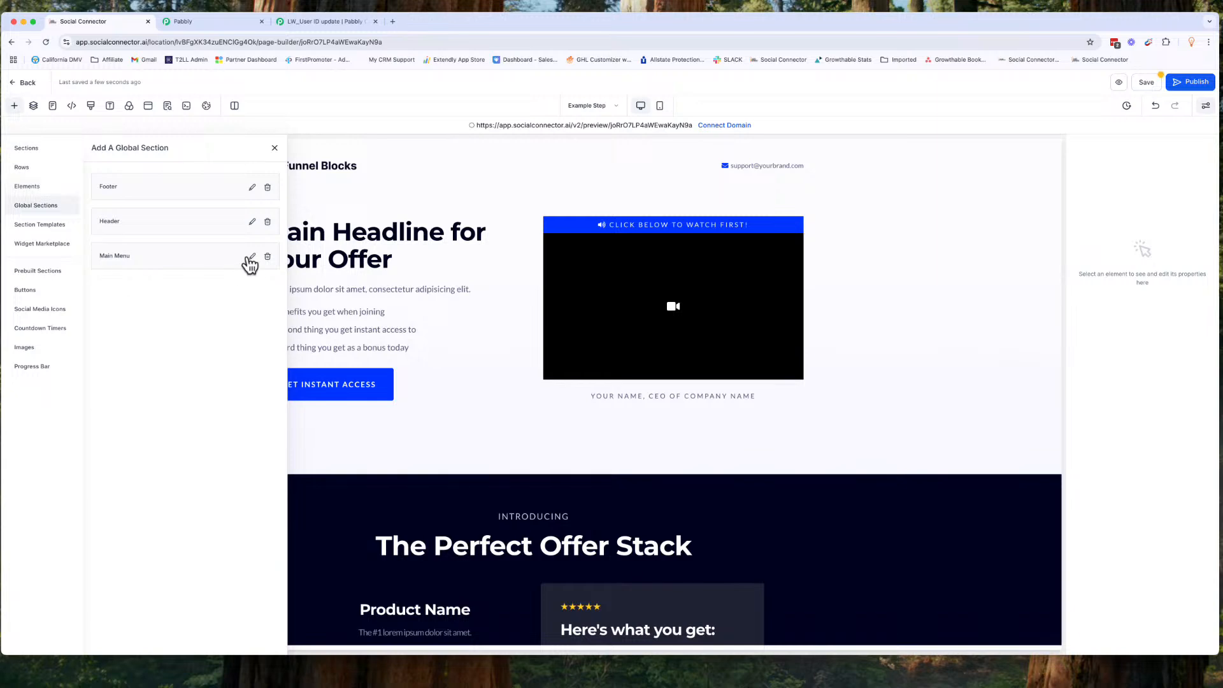
pyautogui.click(268, 257)
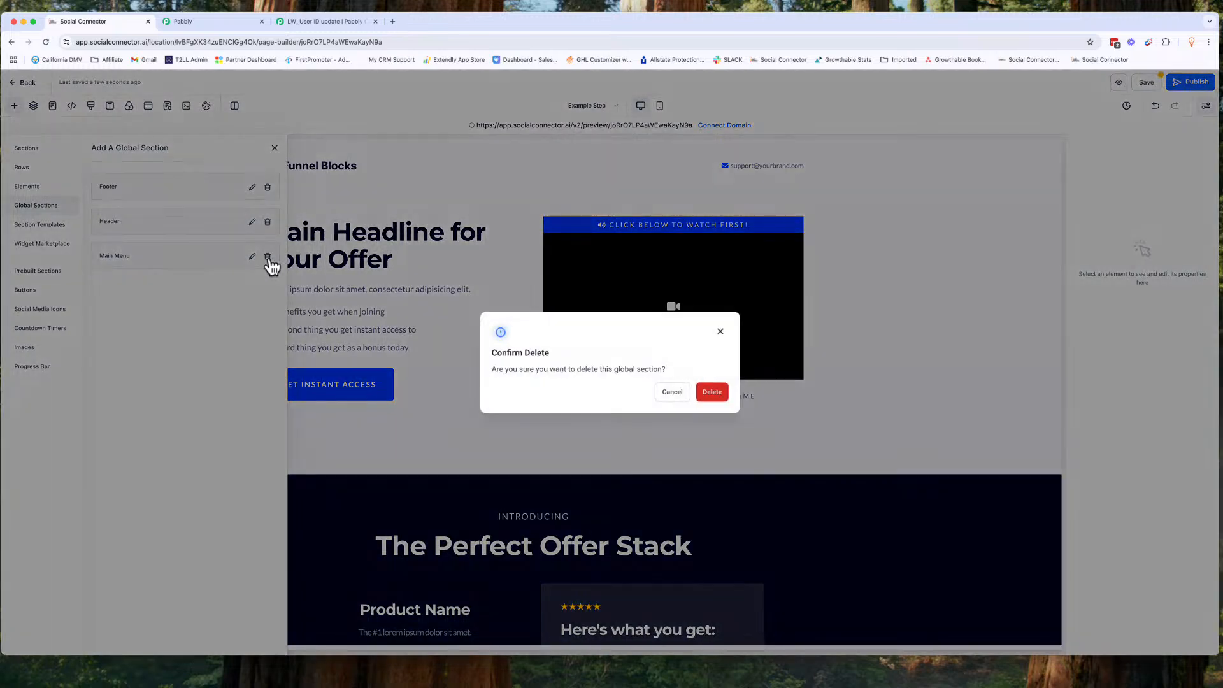
pyautogui.click(719, 393)
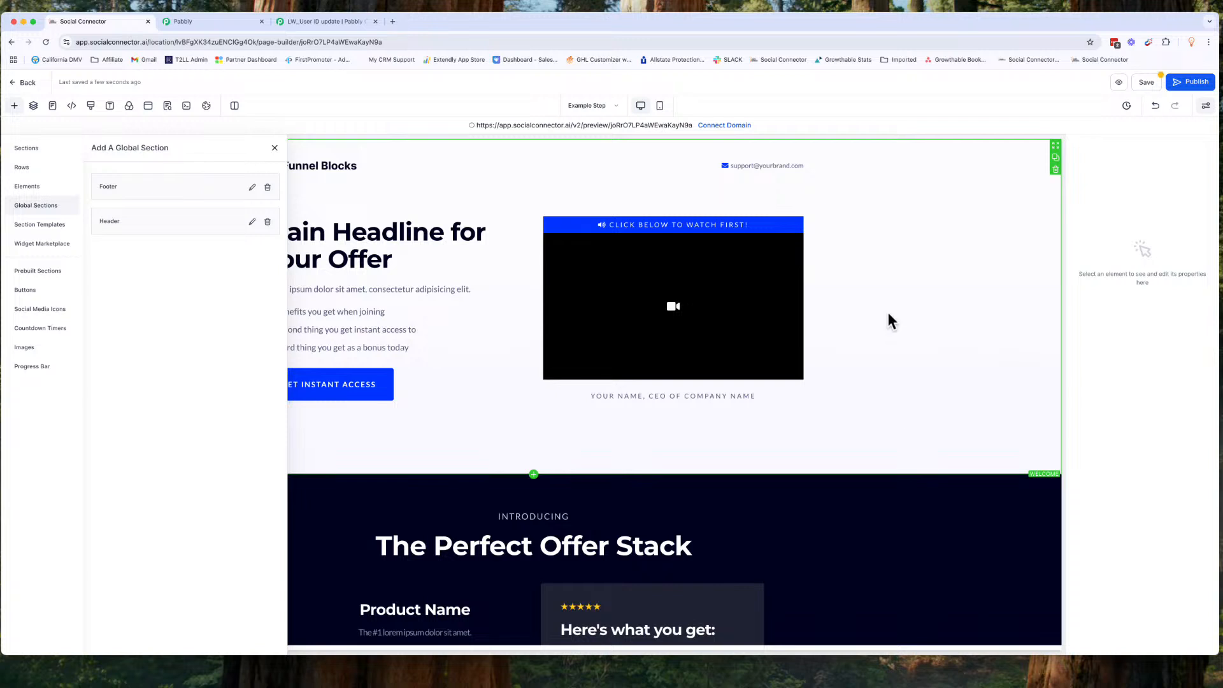
pyautogui.click(1145, 84)
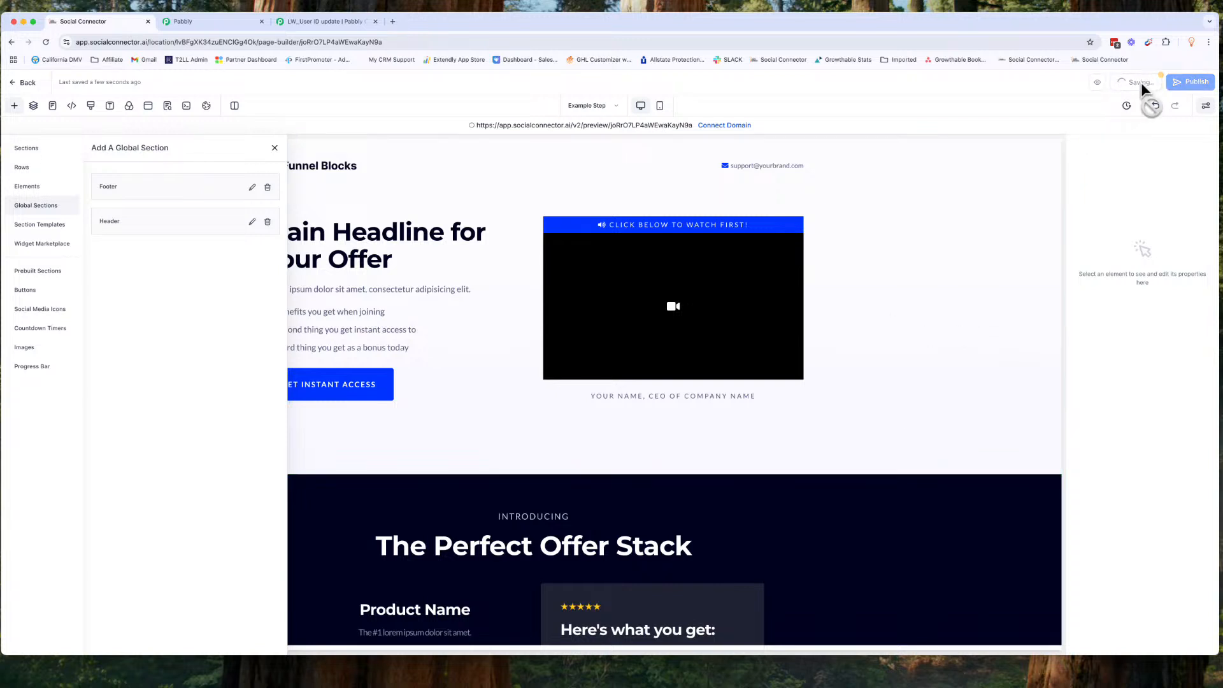